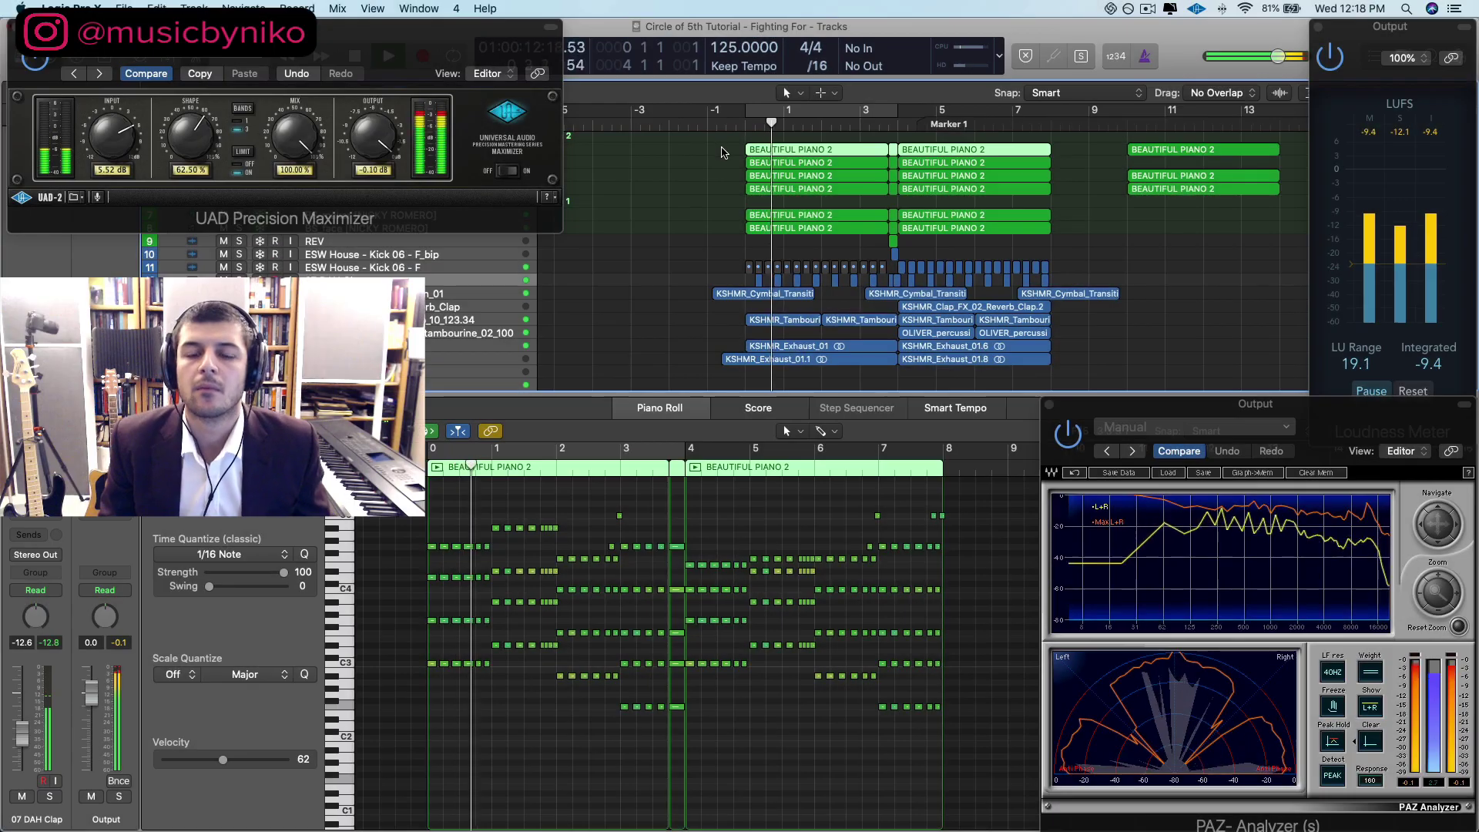
Step: Bring the PAZ Analyzer forward, reset the Loudness Meter, and open FF Pro-Q 2 on the Output channel
left_click(716, 222)
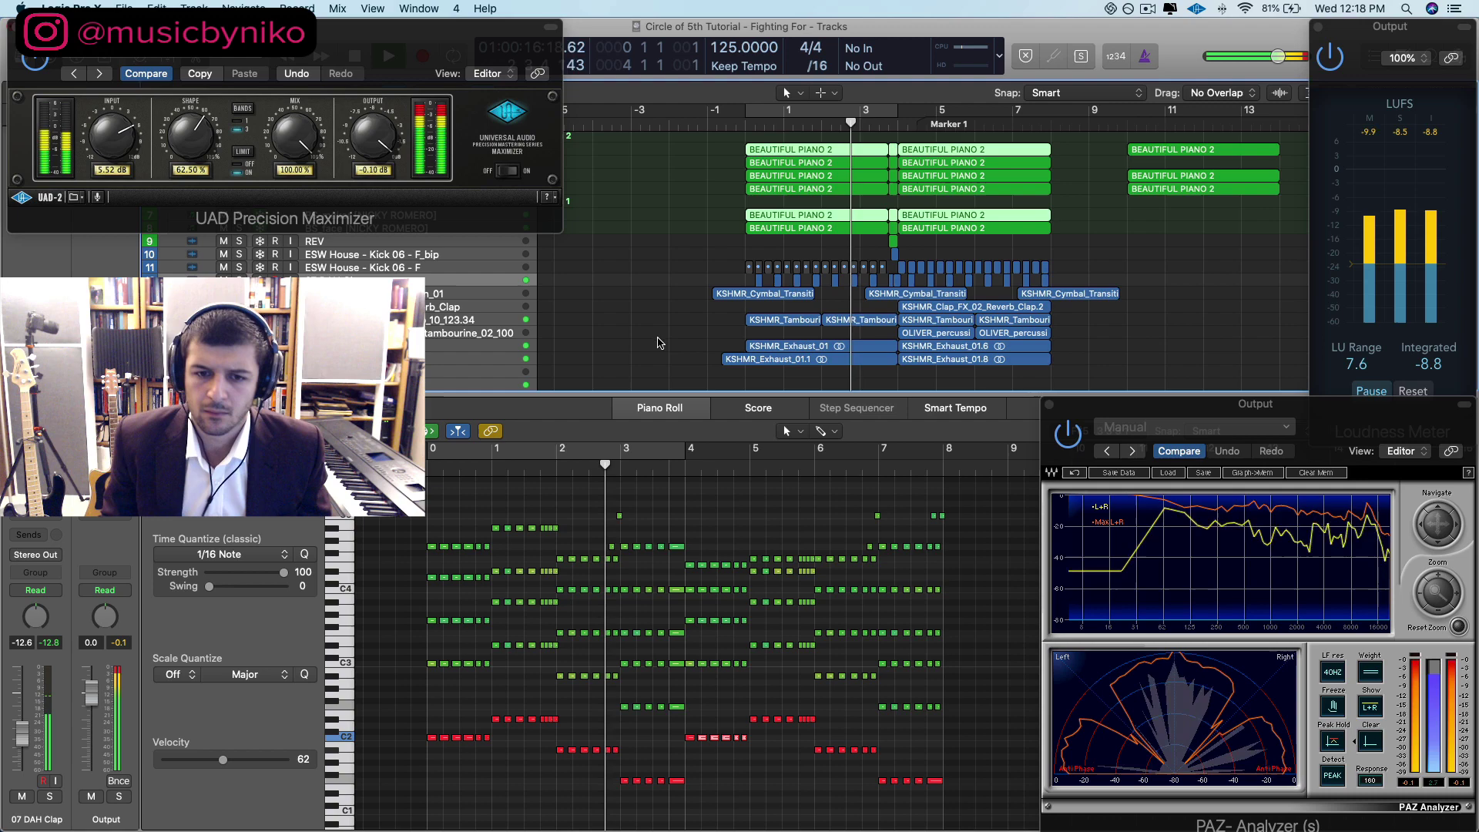
left_click(1336, 395)
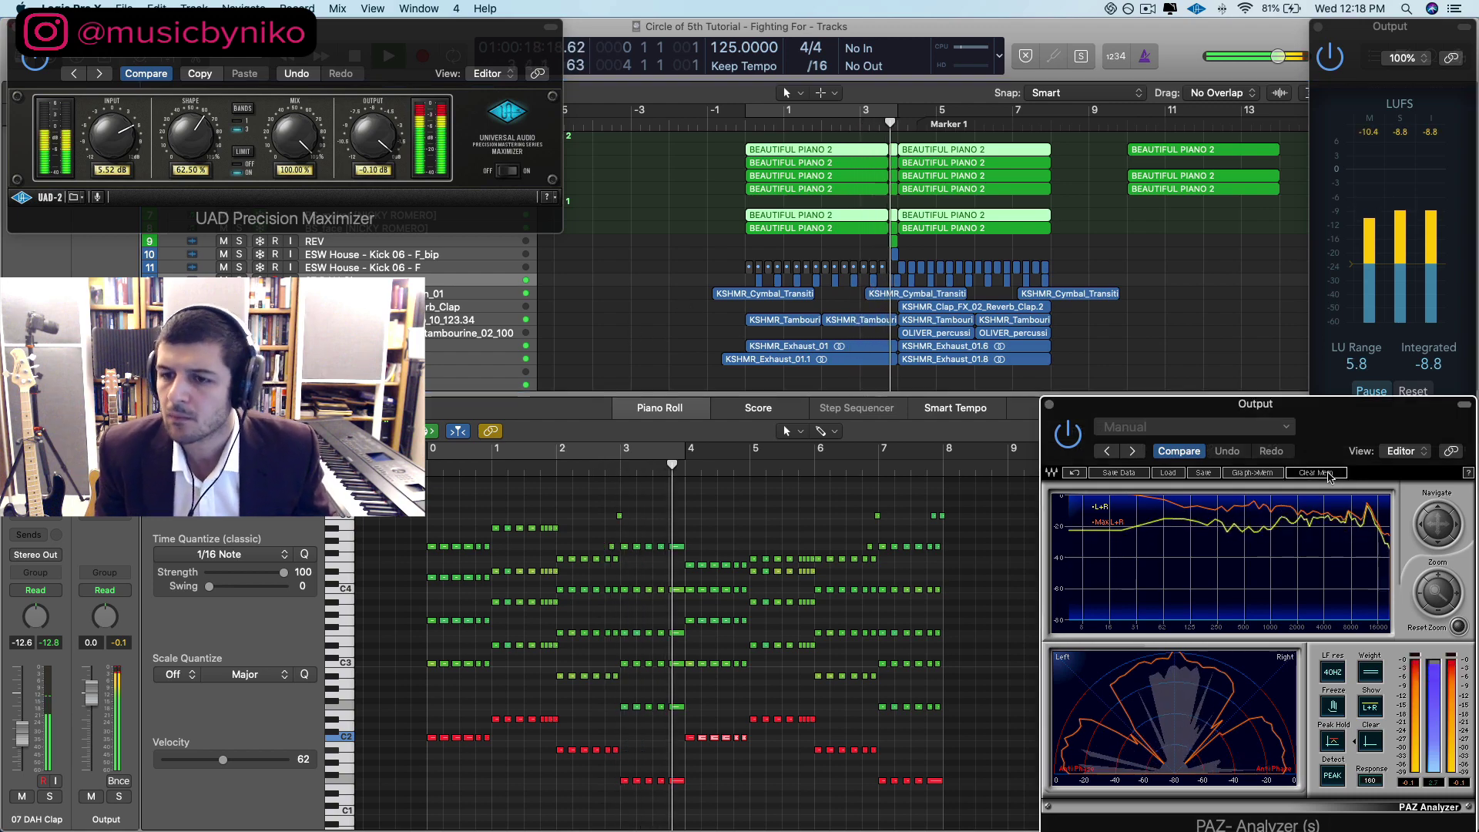
left_click(1413, 391)
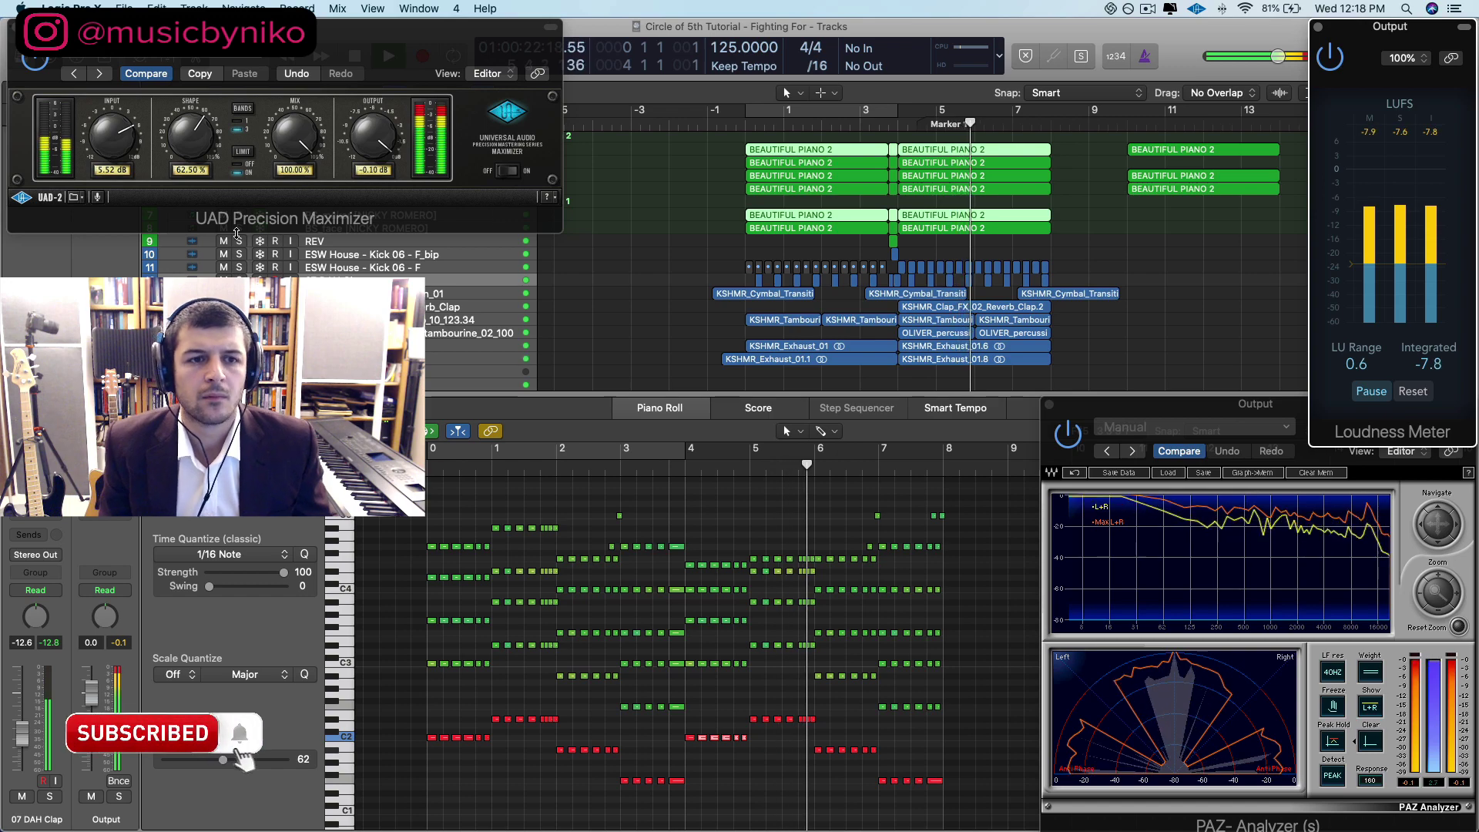
left_click(105, 370)
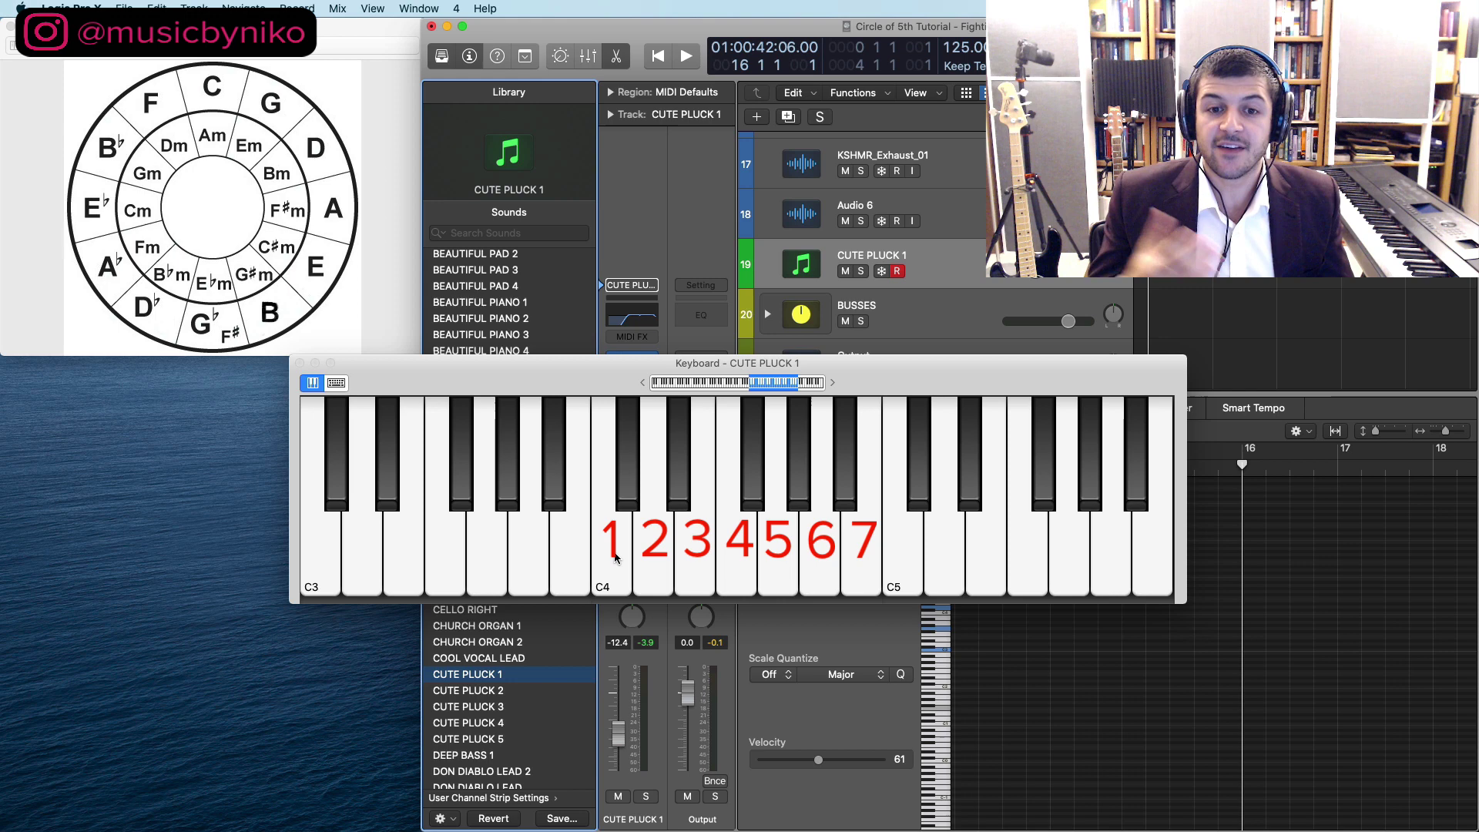
Step: Sound D4, E4, F4, G4 and A4 on the pluck, then focus the empty region's note editor
left_click(658, 557)
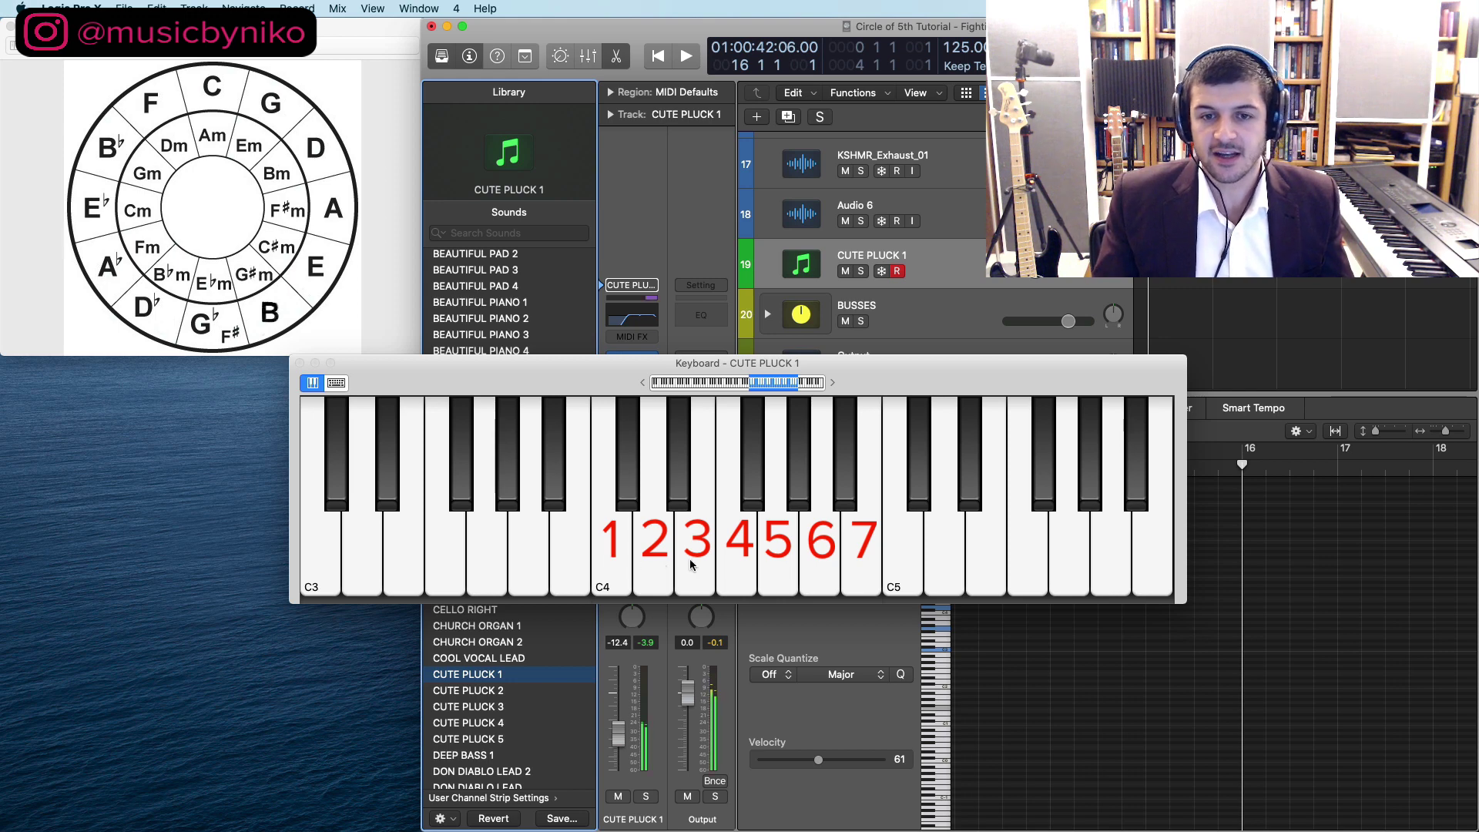
left_click(693, 557)
left_click(727, 552)
left_click(776, 556)
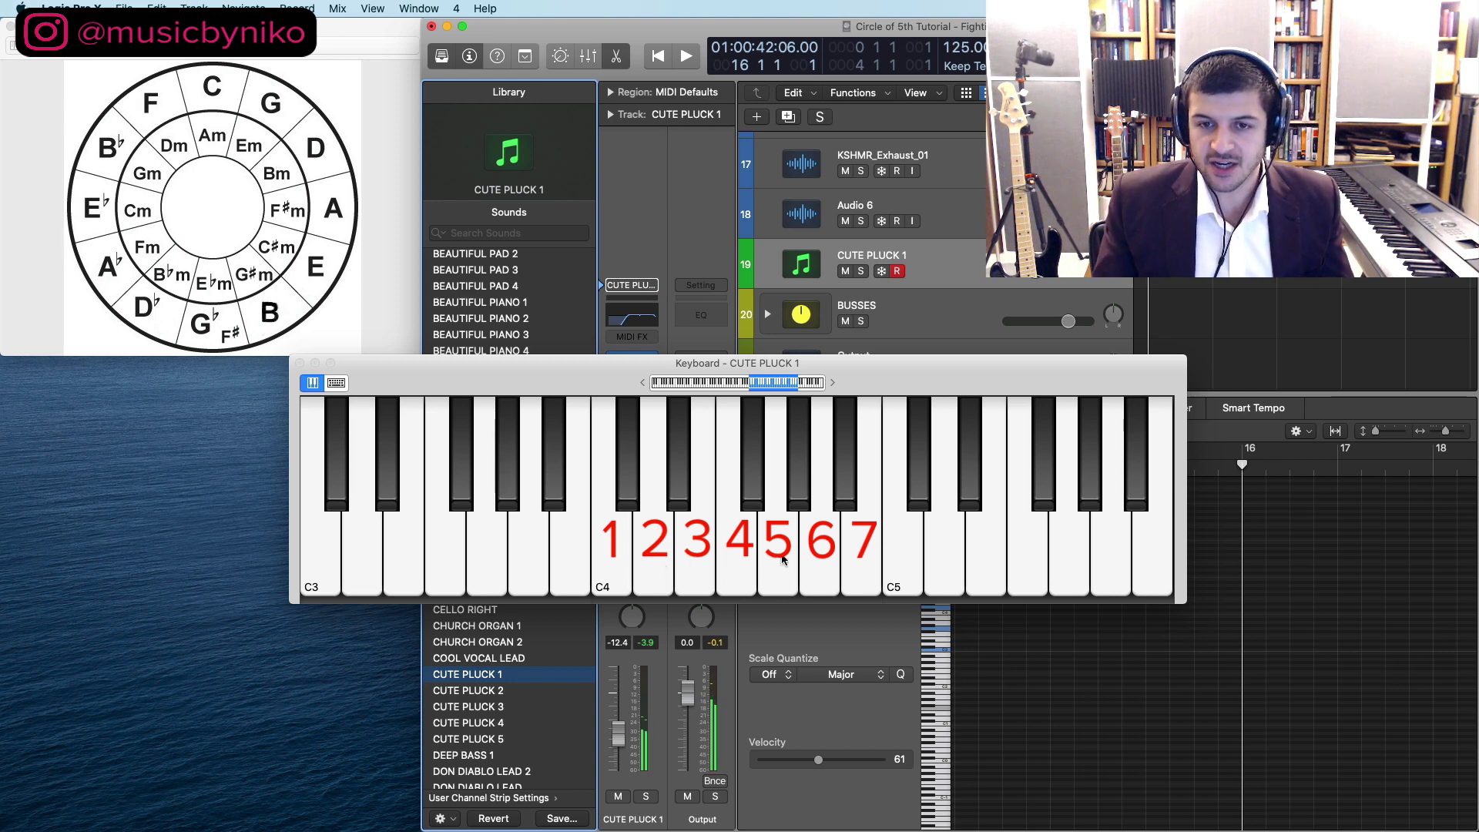
left_click(810, 560)
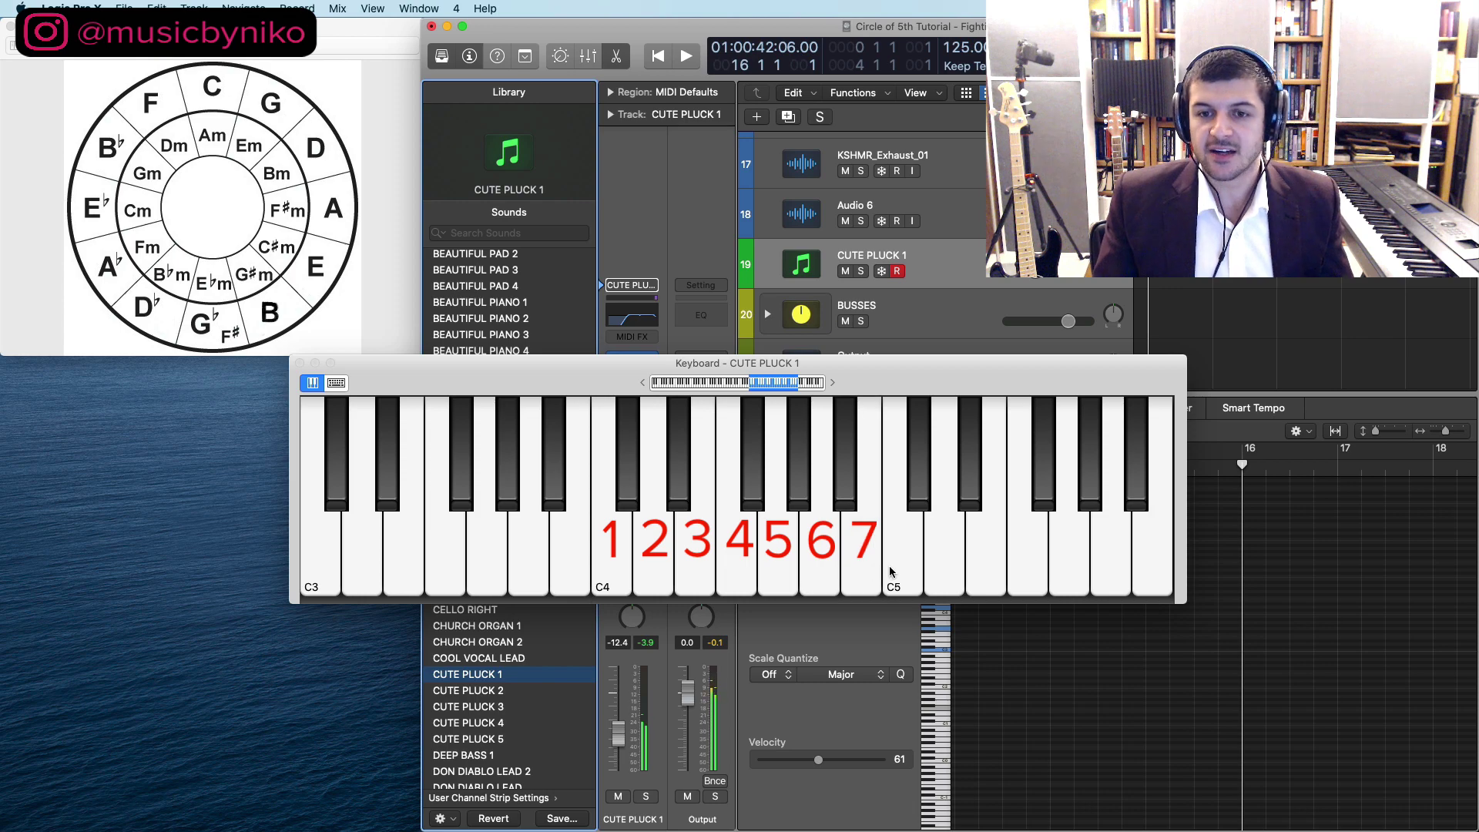
left_click(496, 390)
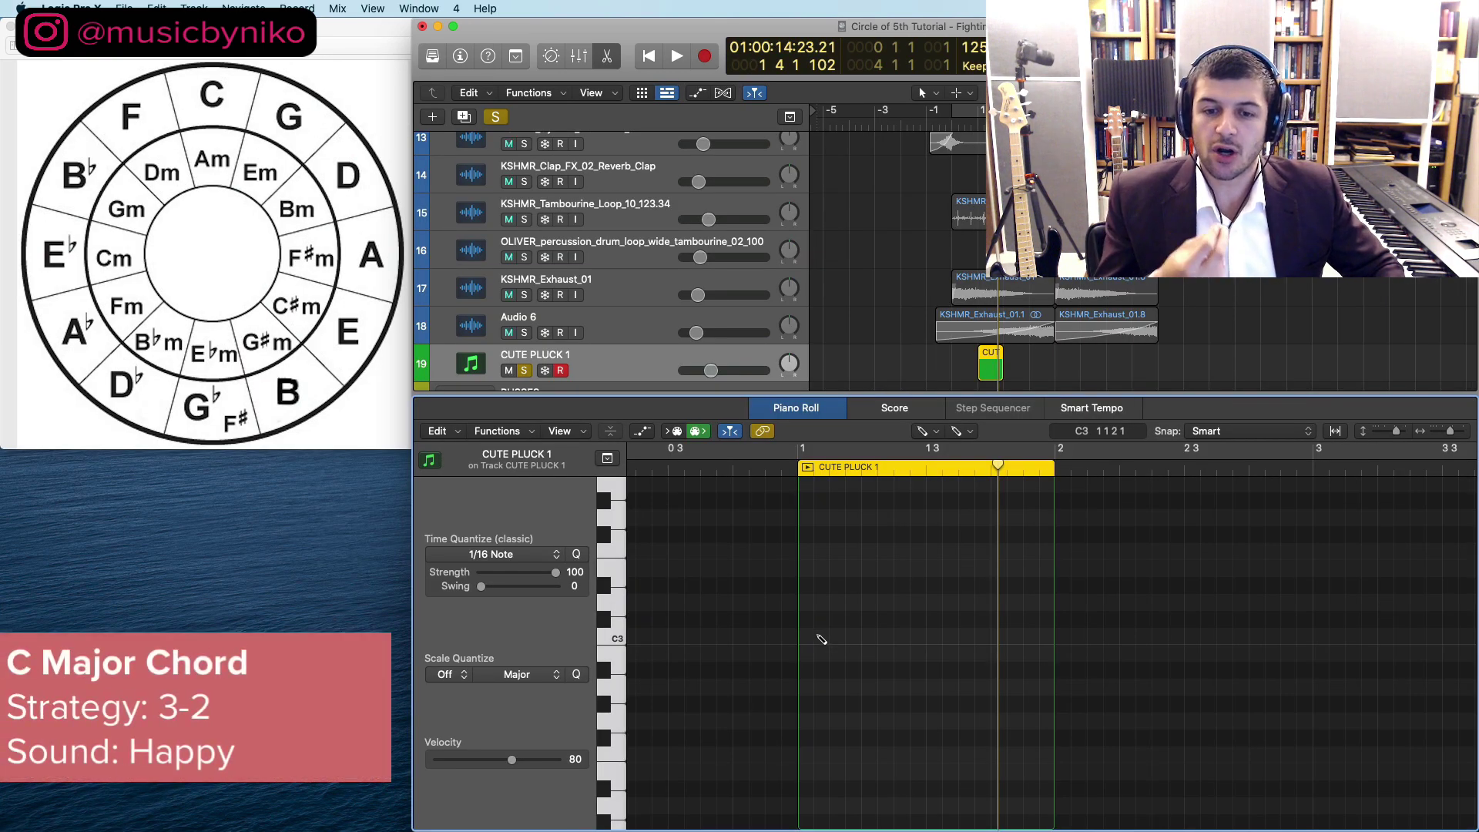
Step: Draw a C3 note and position it on beat 1 of the region
left_click(816, 640)
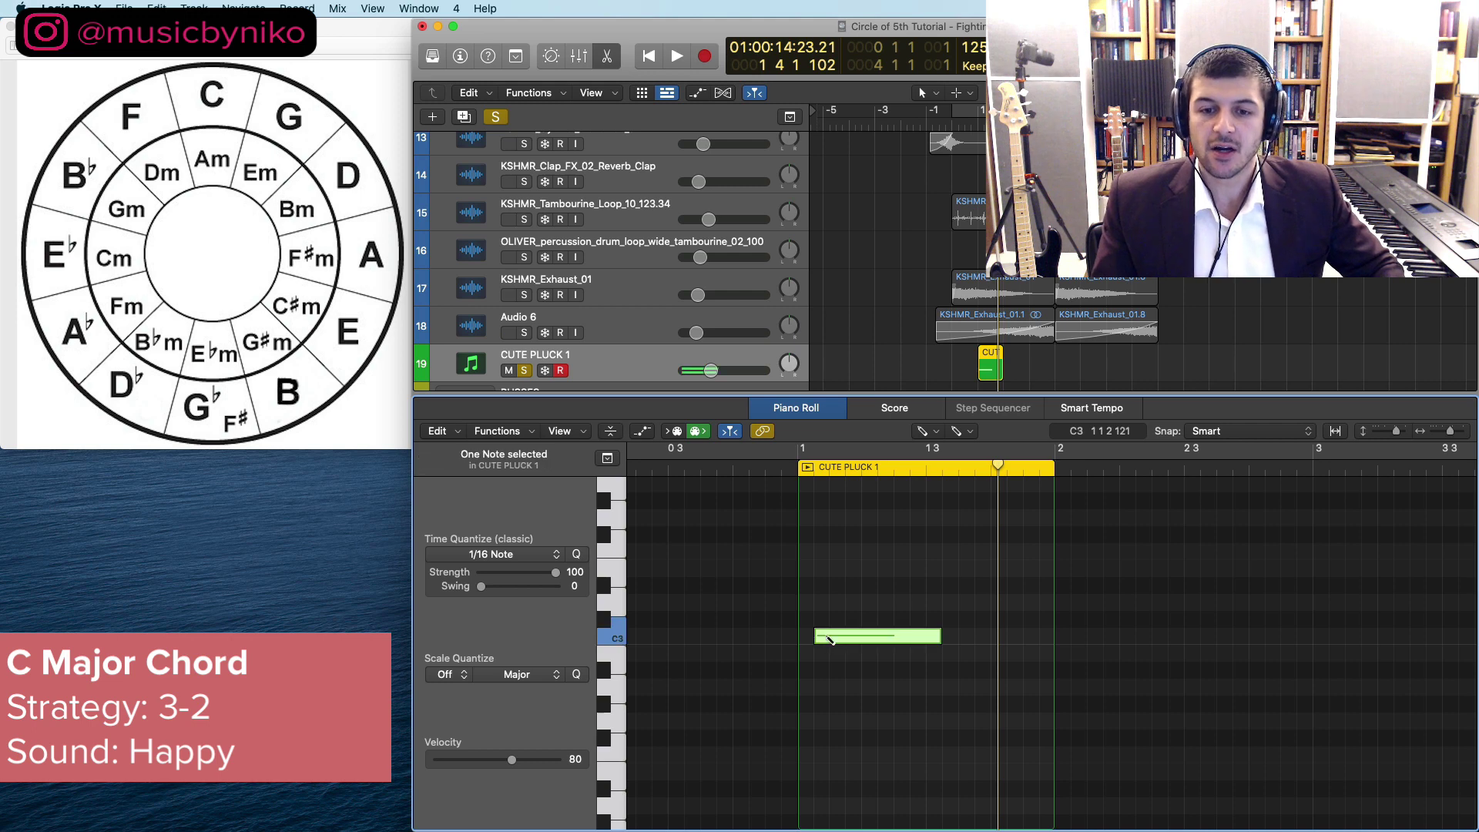
key("t")
key("t")
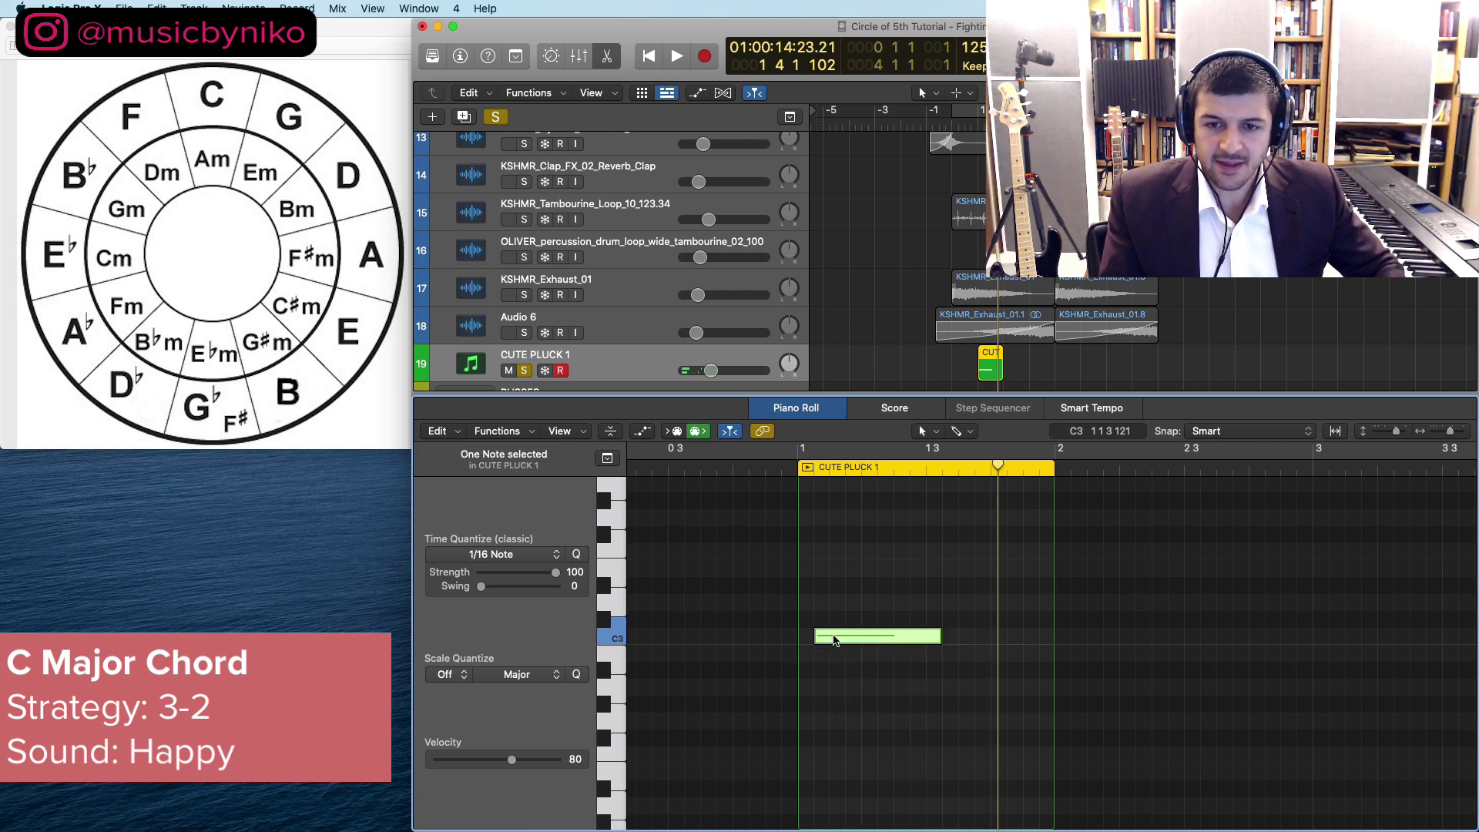
left_click_drag(838, 640, 831, 643)
left_click(831, 643)
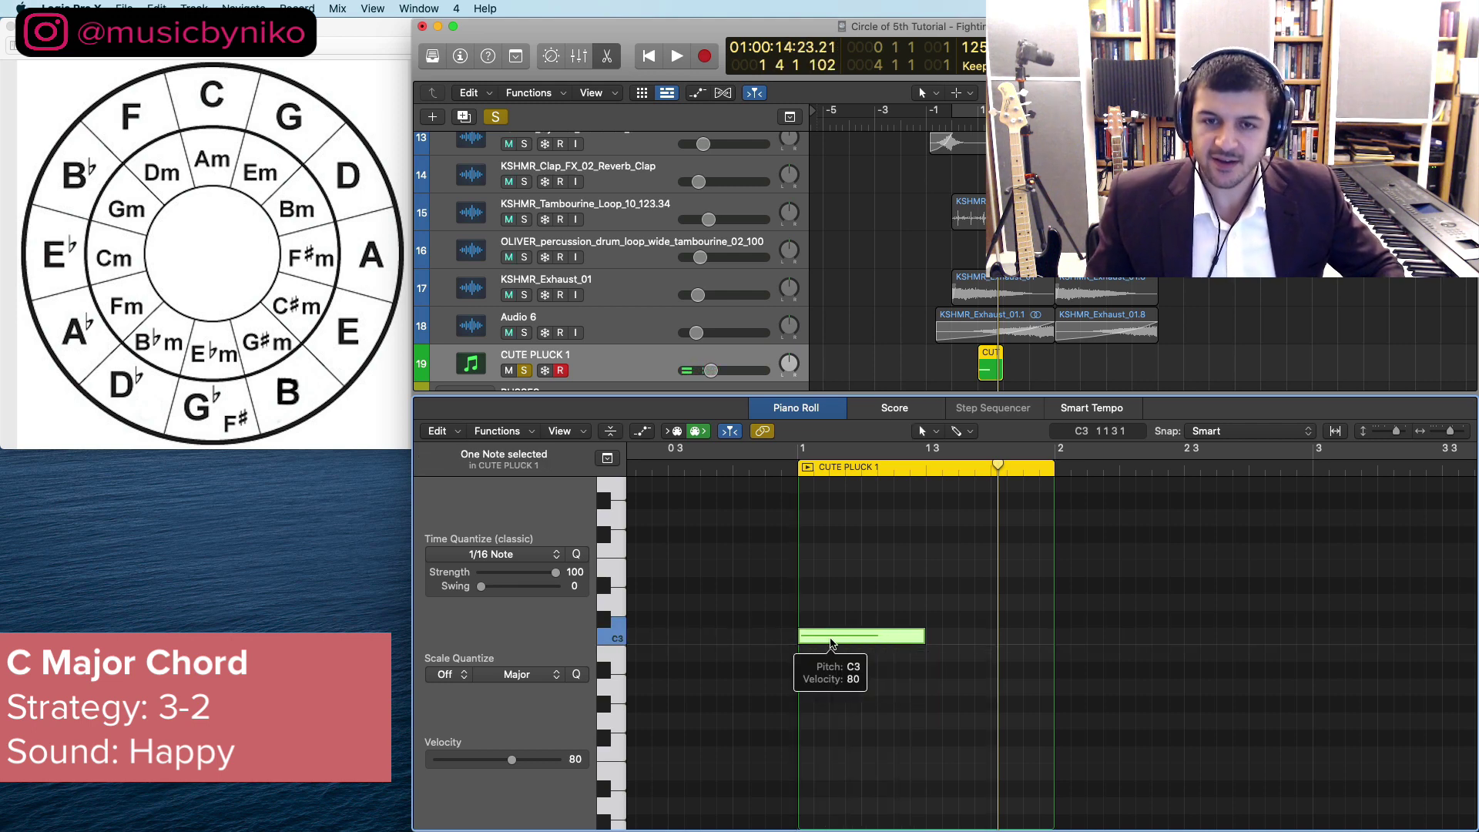
Step: Option-drag copies of C3 up to E3 and G3, then play the C major chord
left_click_drag(832, 642, 835, 583)
scroll(839, 599, "up", 3)
scroll(839, 599, "up", 2)
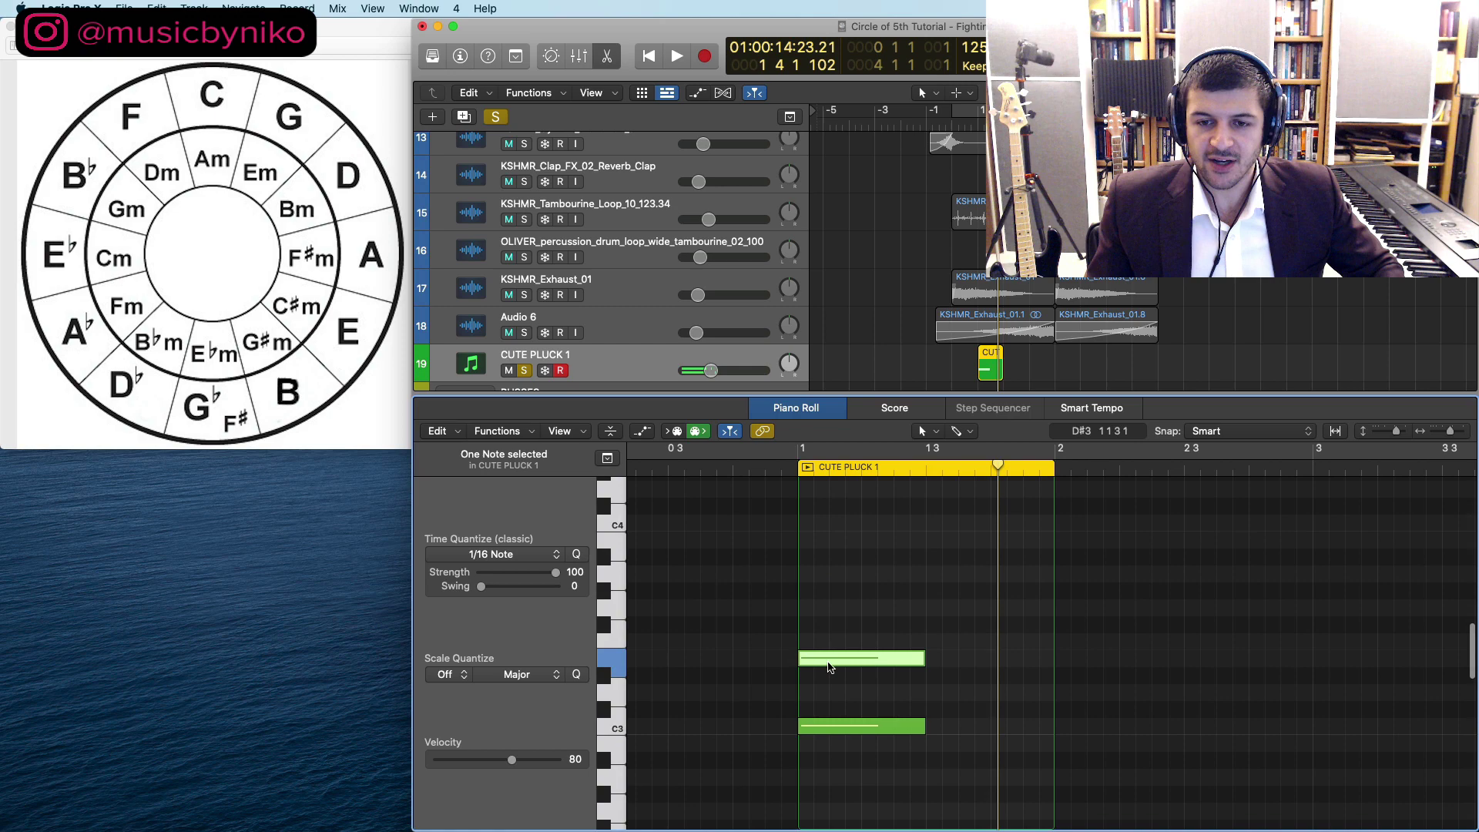
left_click_drag(829, 660, 832, 607)
left_click(845, 593)
scroll(845, 594, "up", 2)
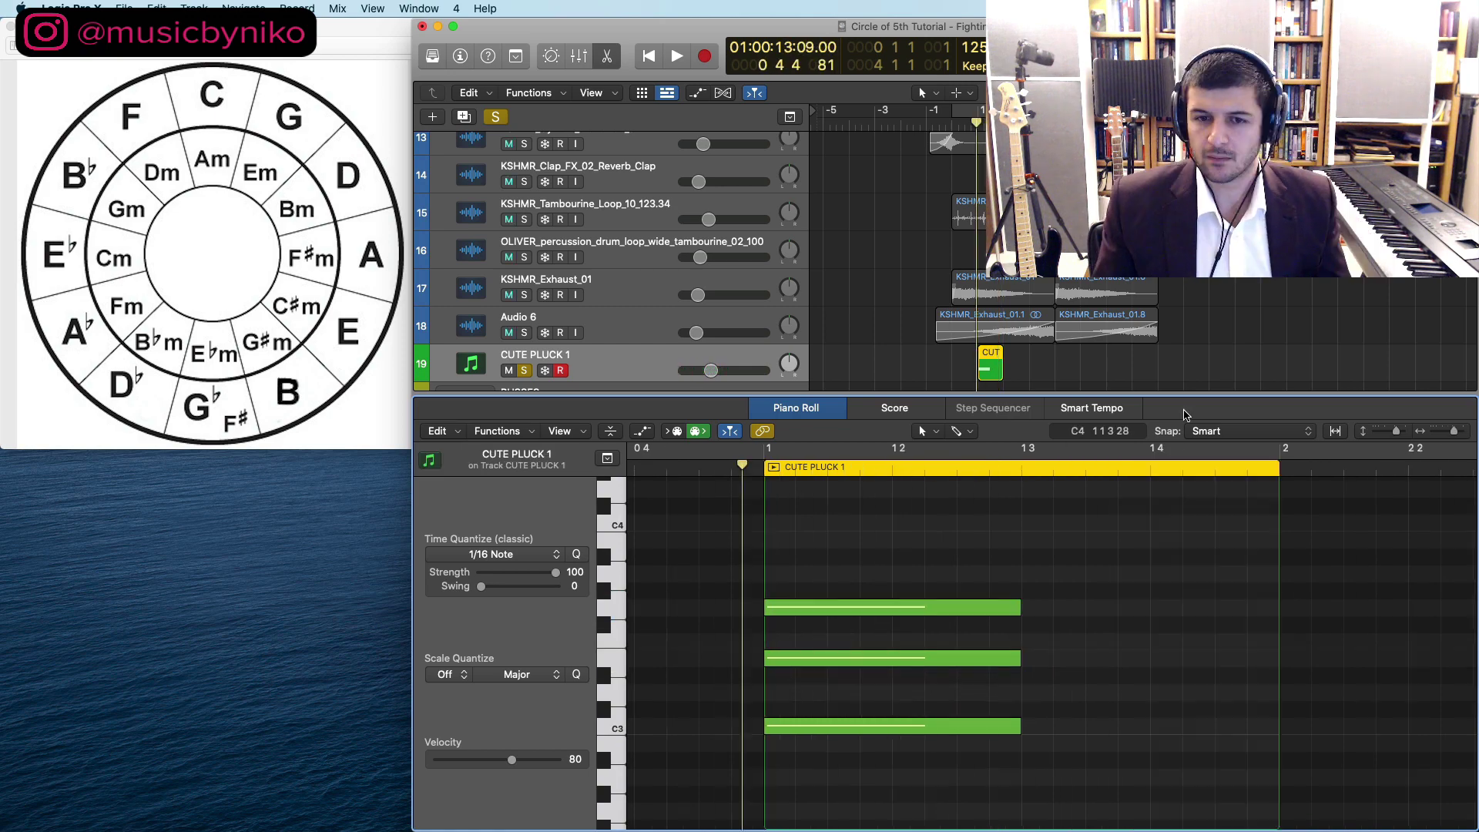
key("space")
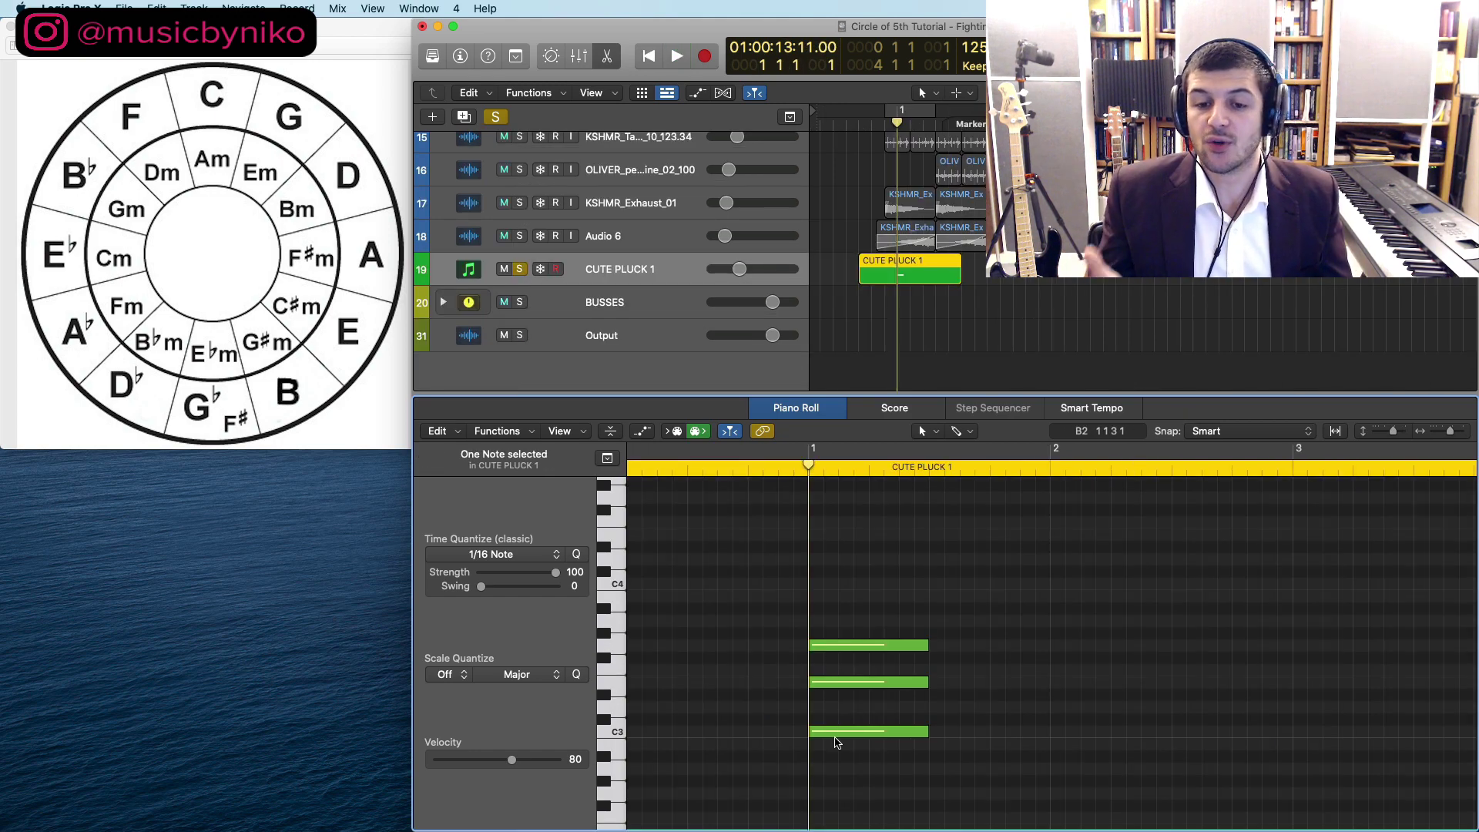
Step: Select the C3, E3 and G3 notes and copy G3 rightward to start the G3–B3–D4 chord
left_click(835, 732)
left_click(835, 736)
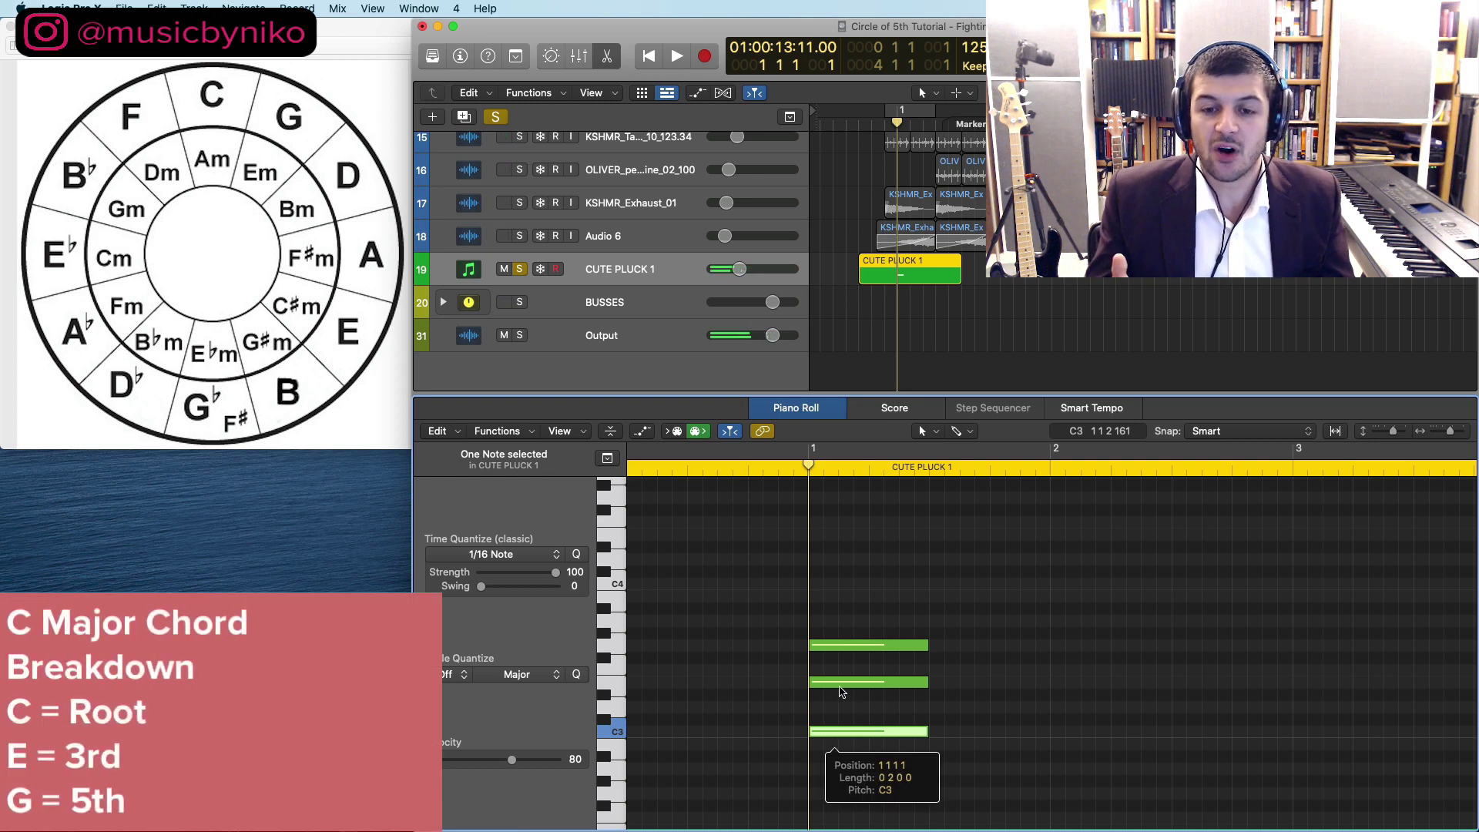
left_click(841, 684)
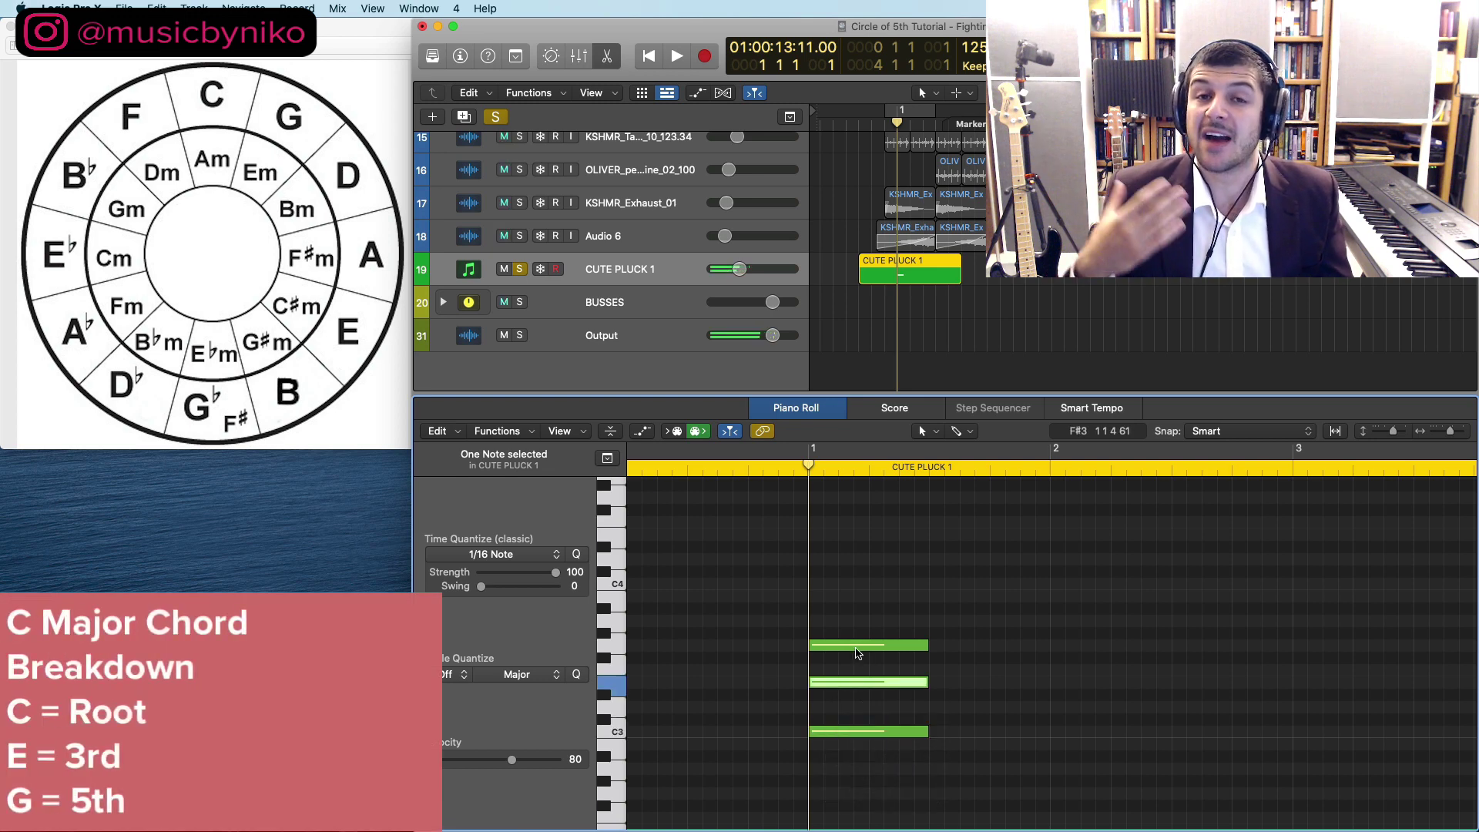
left_click(856, 646)
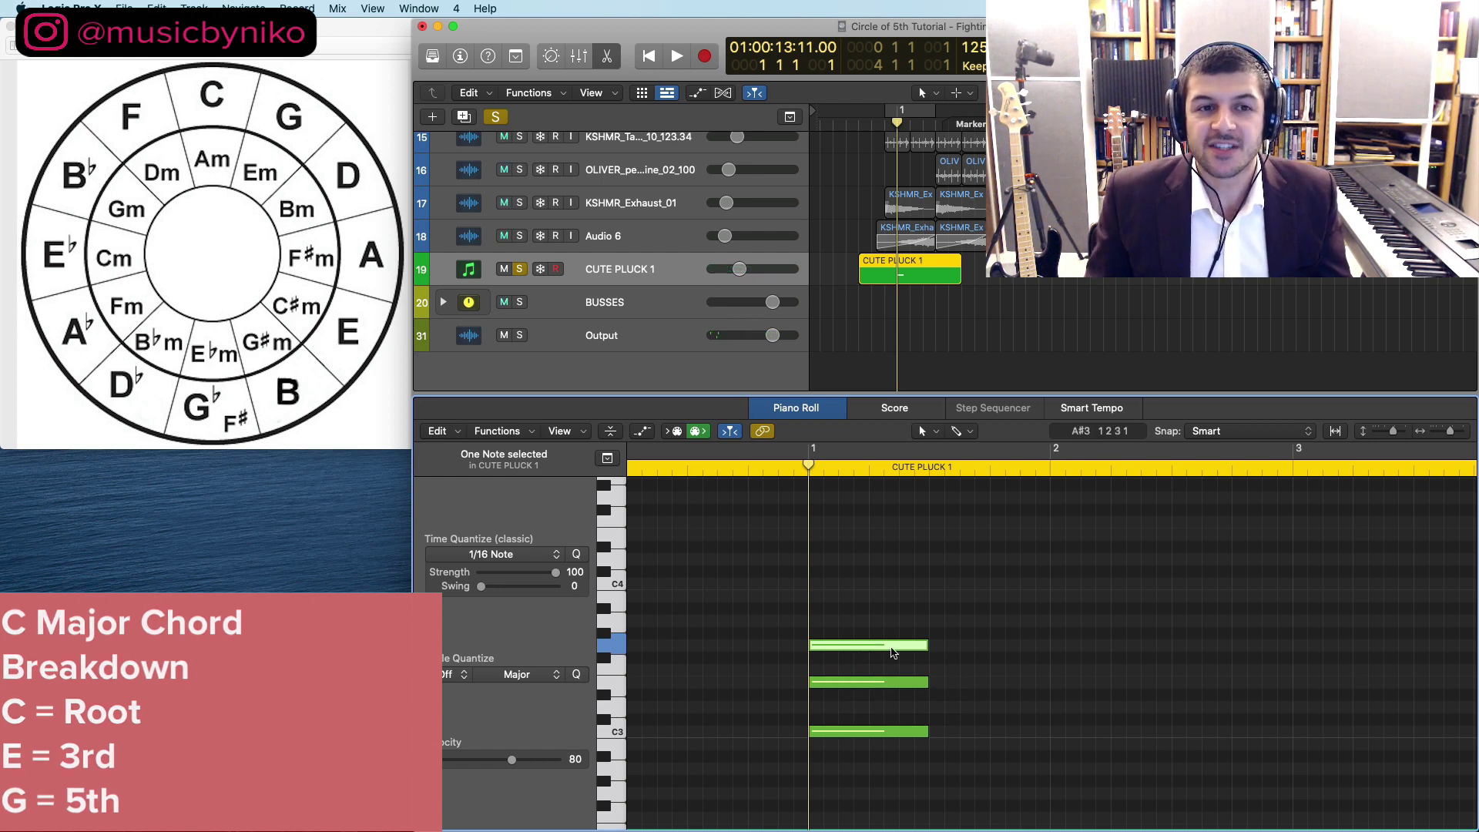
left_click_drag(858, 646, 961, 560)
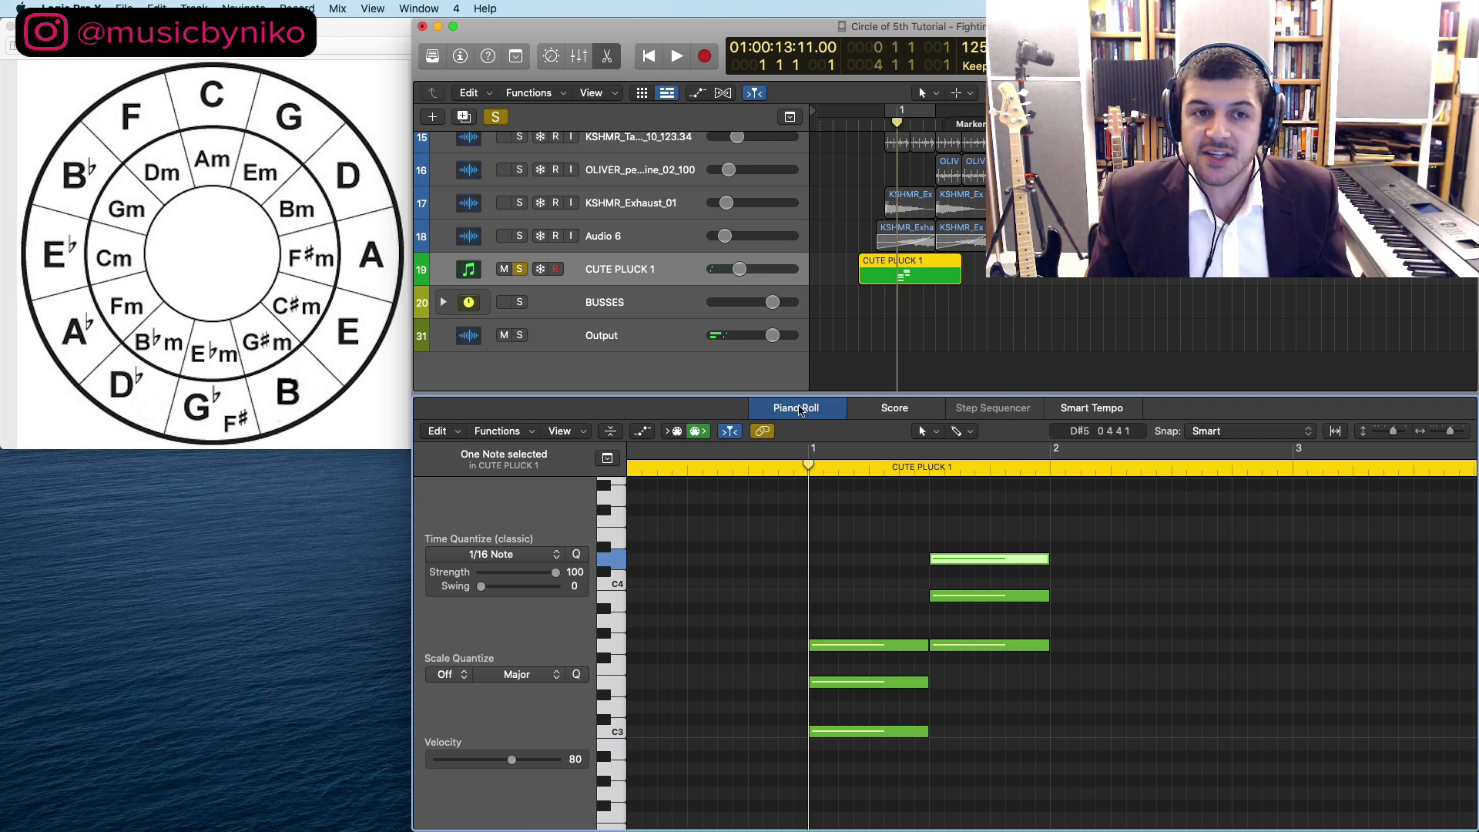
left_click(952, 539)
left_click(956, 561)
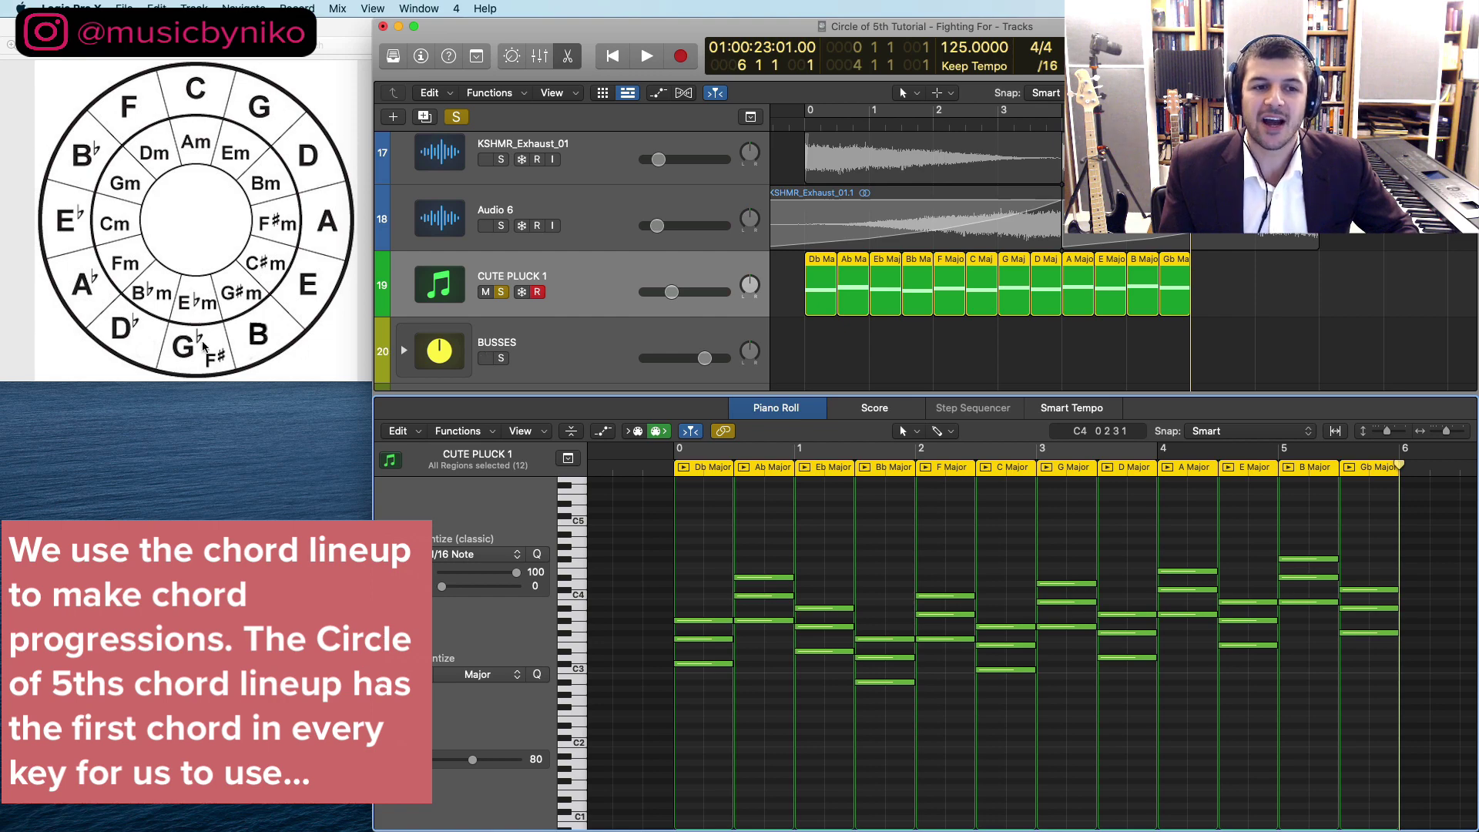
Step: Deselect the twelve circle-of-fifths chord regions, Db Major through Gb Major
left_click(868, 350)
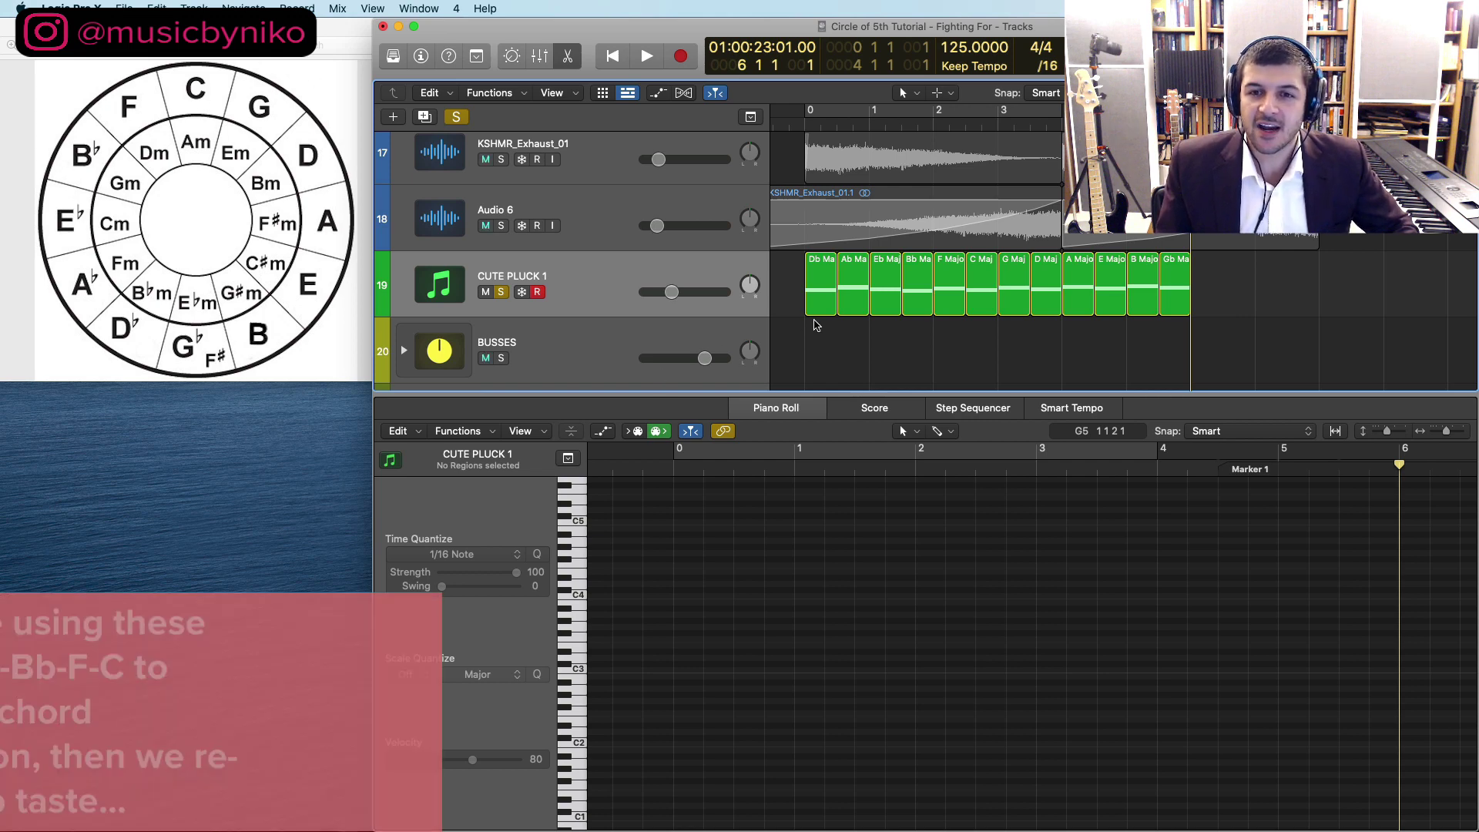
Step: Delete the Db, Ab and G through Gb major chord regions
left_click_drag(809, 333, 831, 314)
key("Delete")
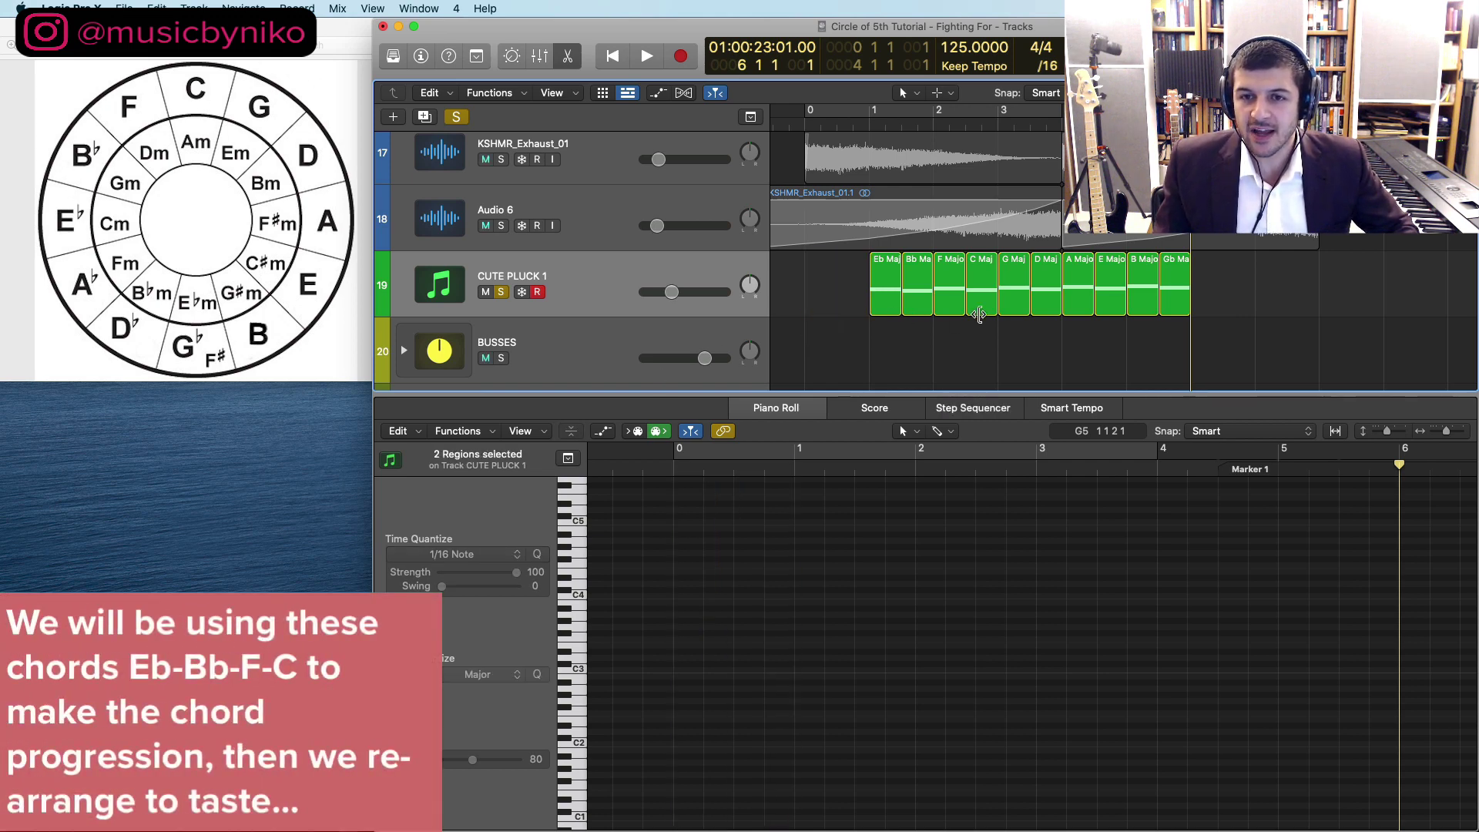
left_click_drag(1018, 321, 1192, 293)
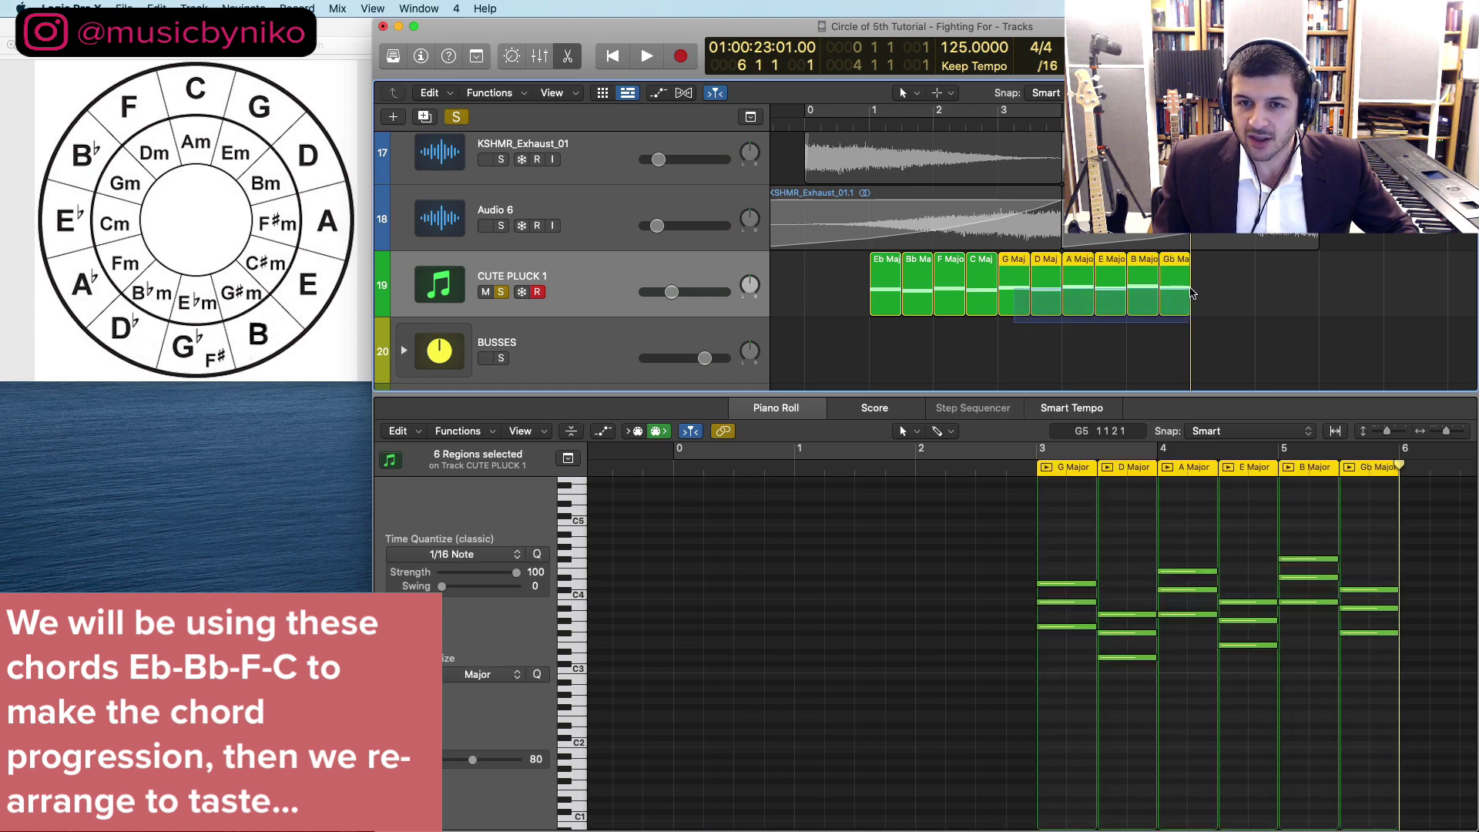
key("Delete")
Step: Fit the four remaining regions in view and move C Major to the front
left_click_drag(816, 355, 1046, 288)
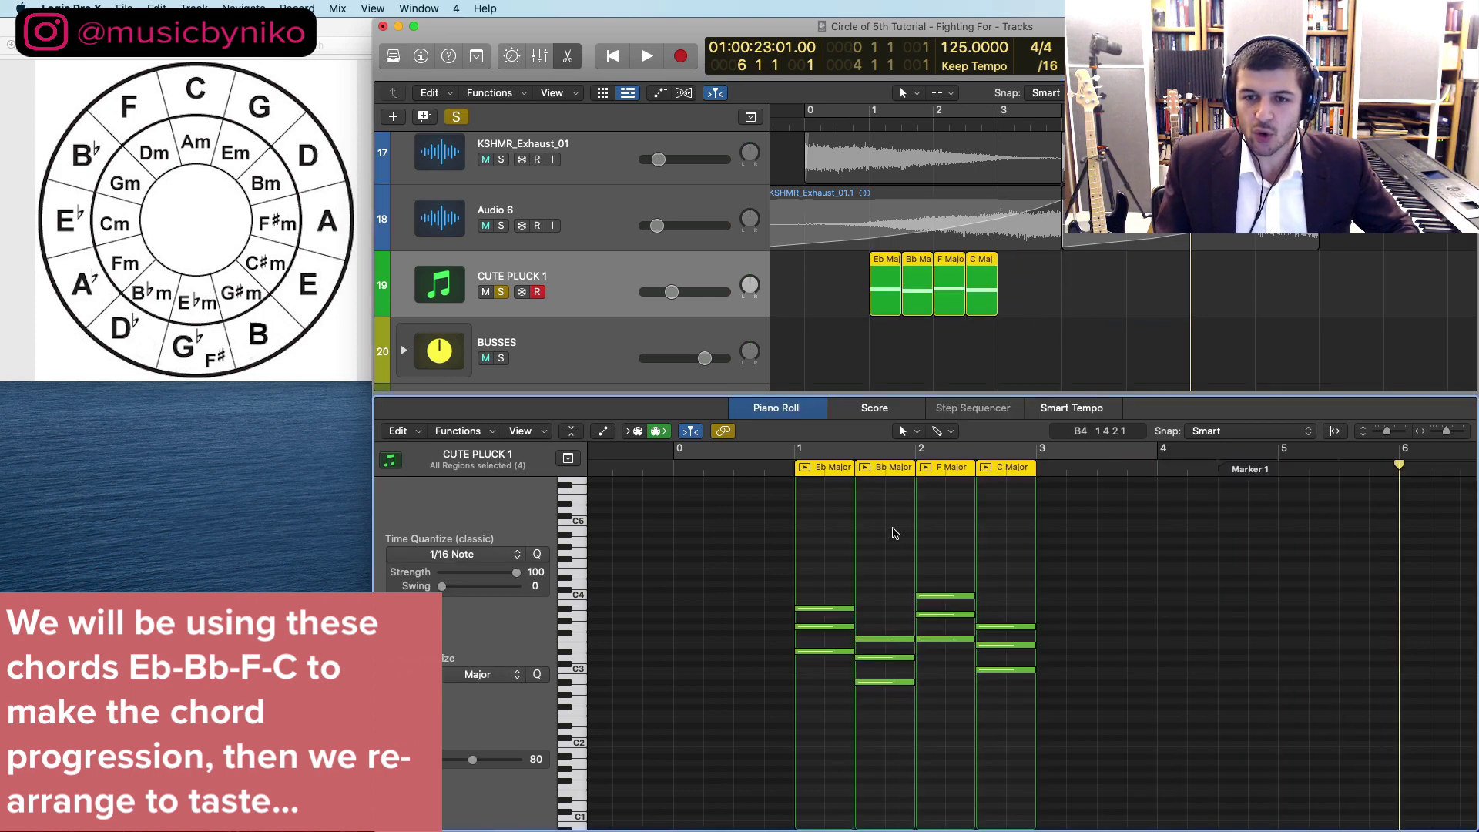
key("z")
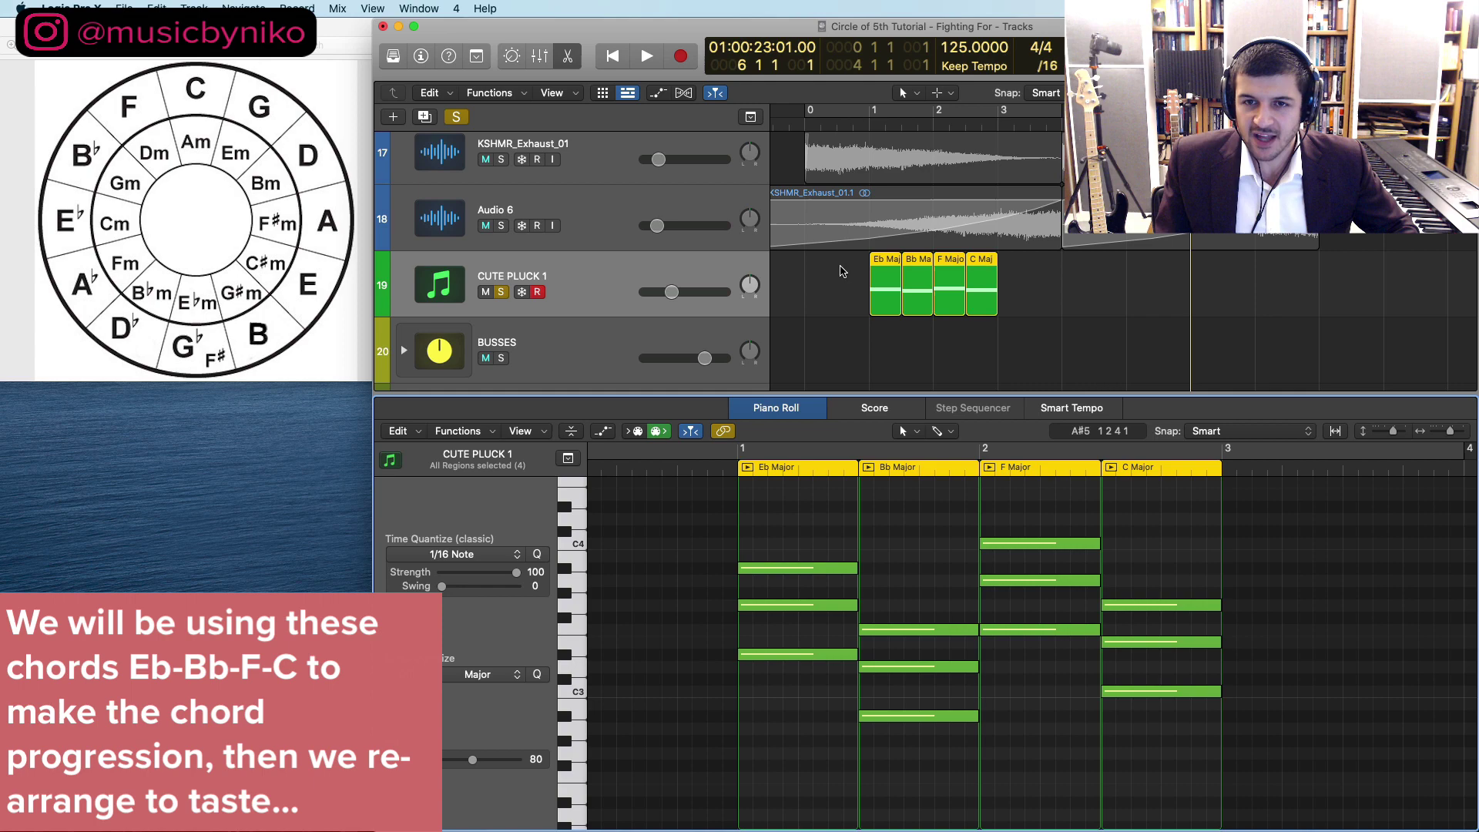
left_click(844, 272)
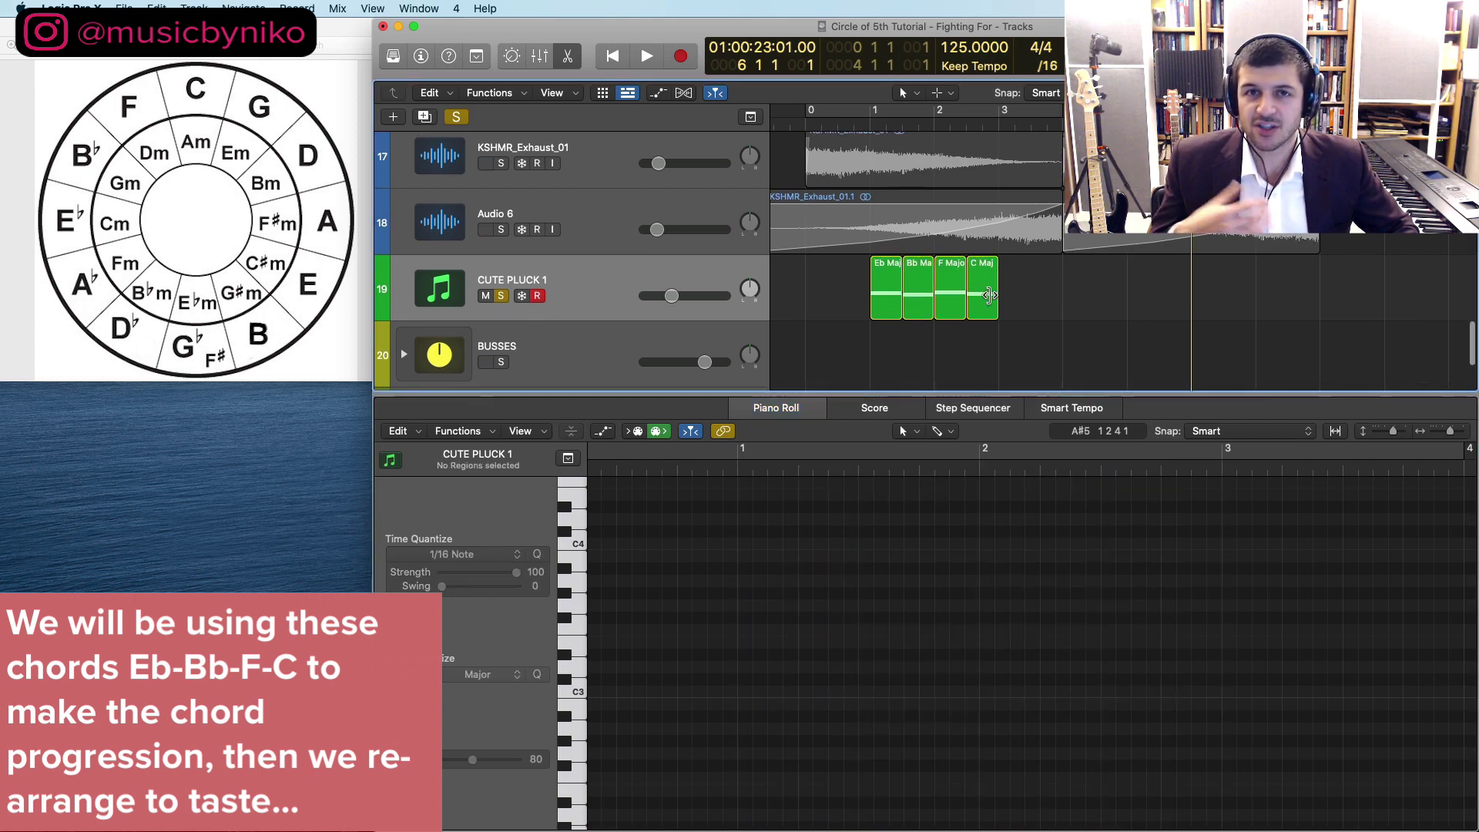
left_click_drag(986, 291, 924, 284)
Step: Play the four-region C–Eb–Bb–F progression from its start, then the layered synth chords
scroll(923, 283, "left", 3)
key("super+a")
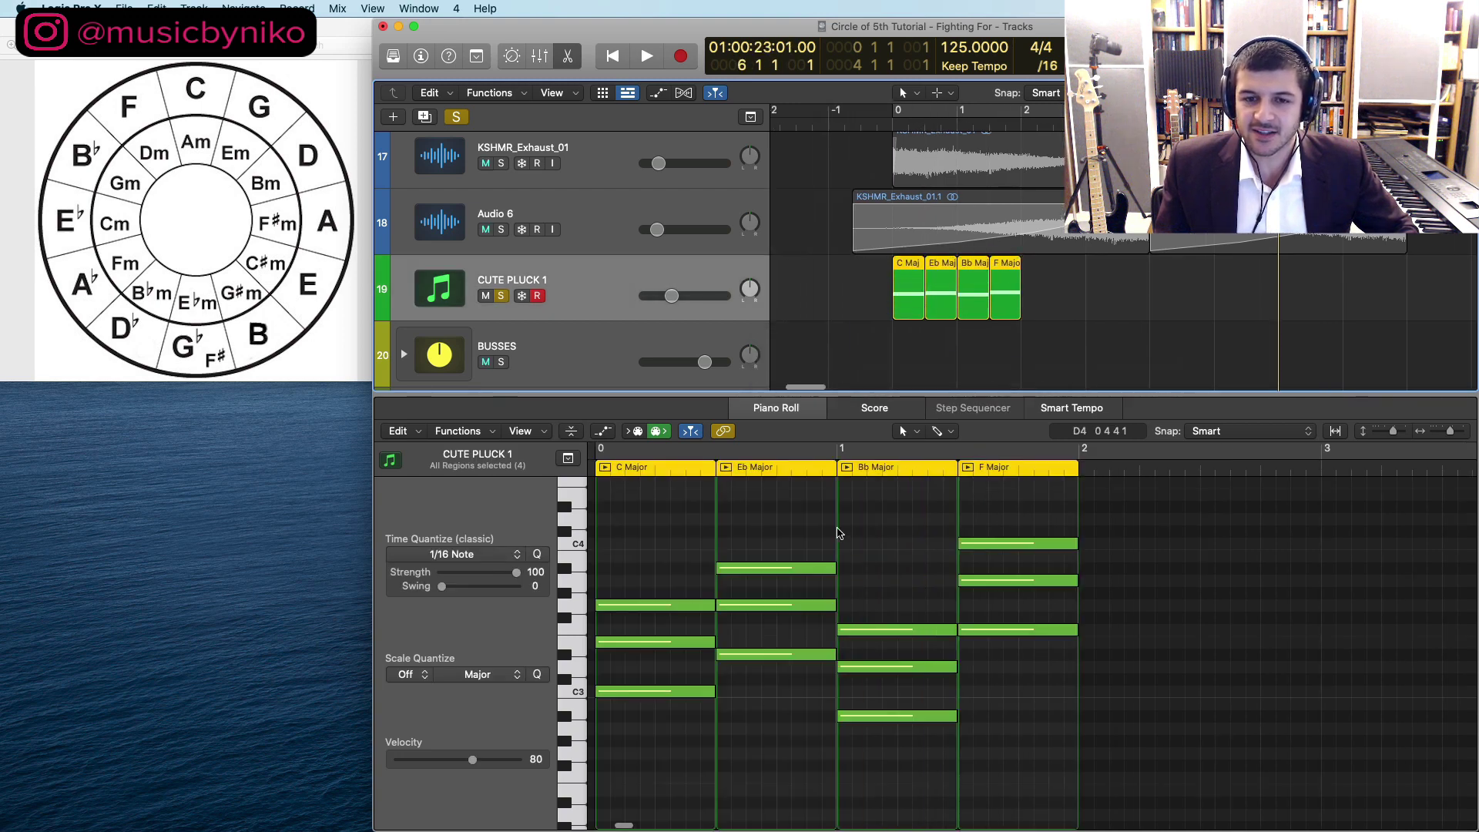
left_click(892, 120)
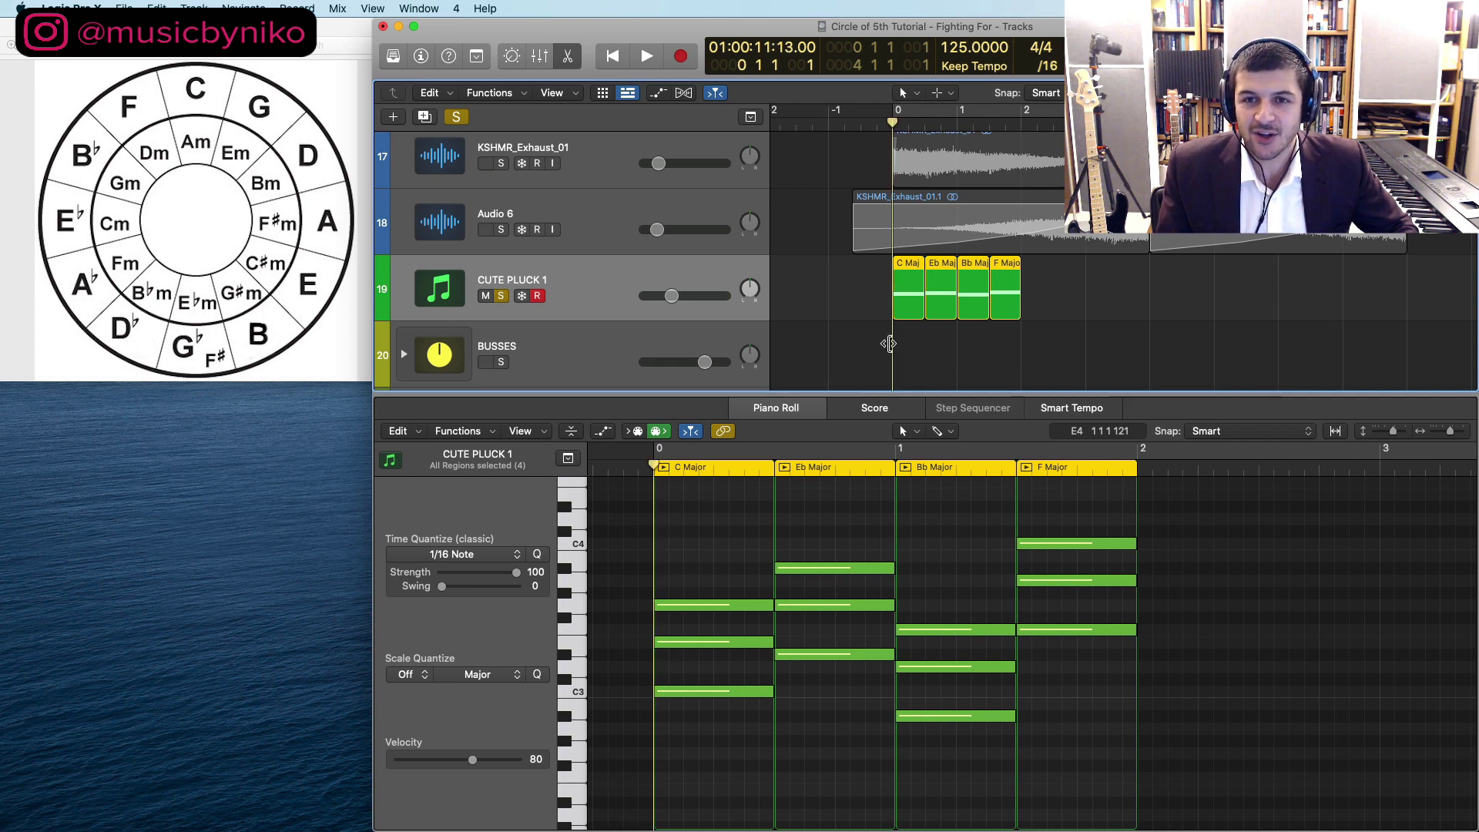
key("space")
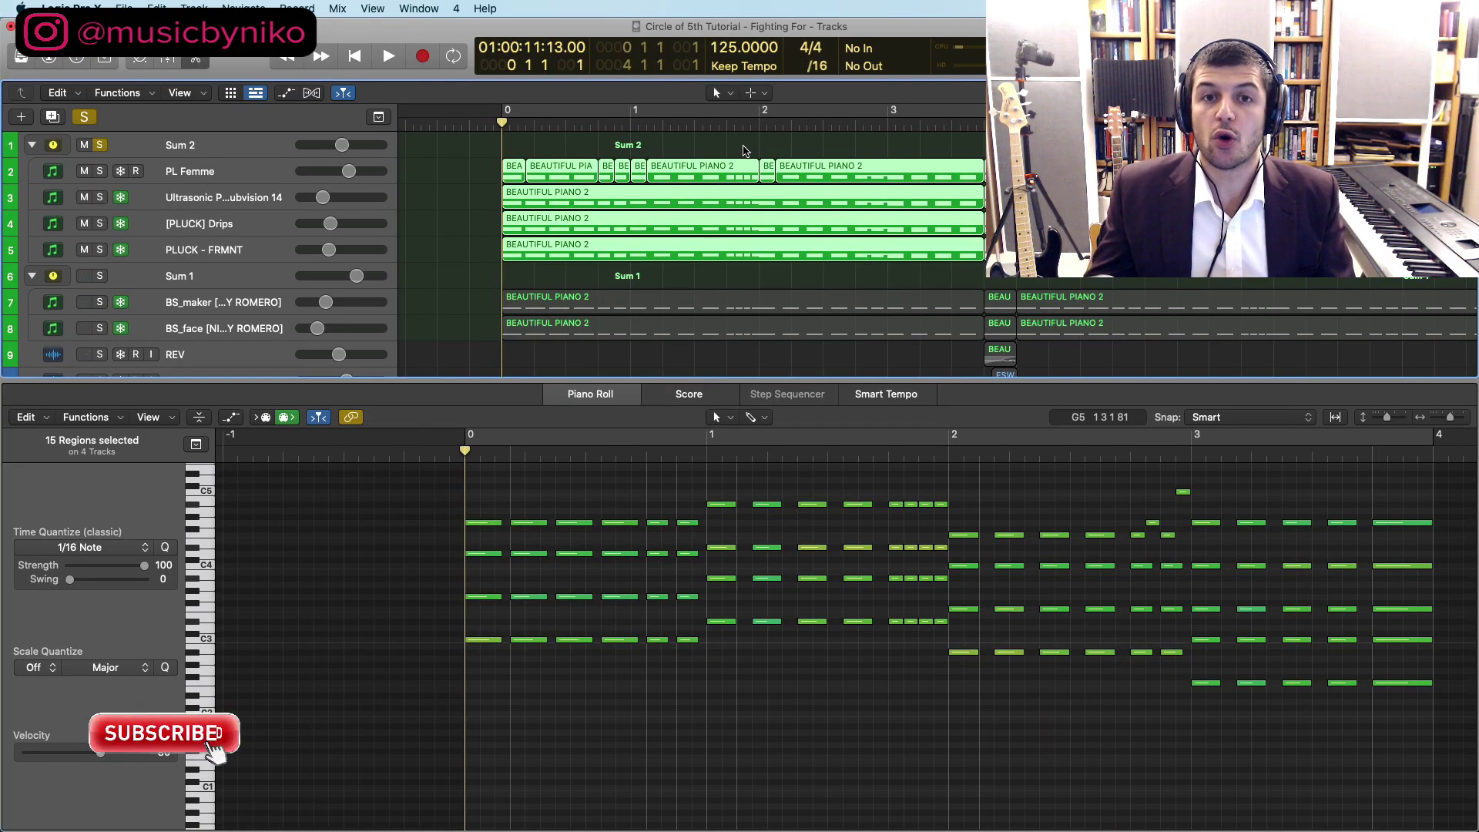
key("space")
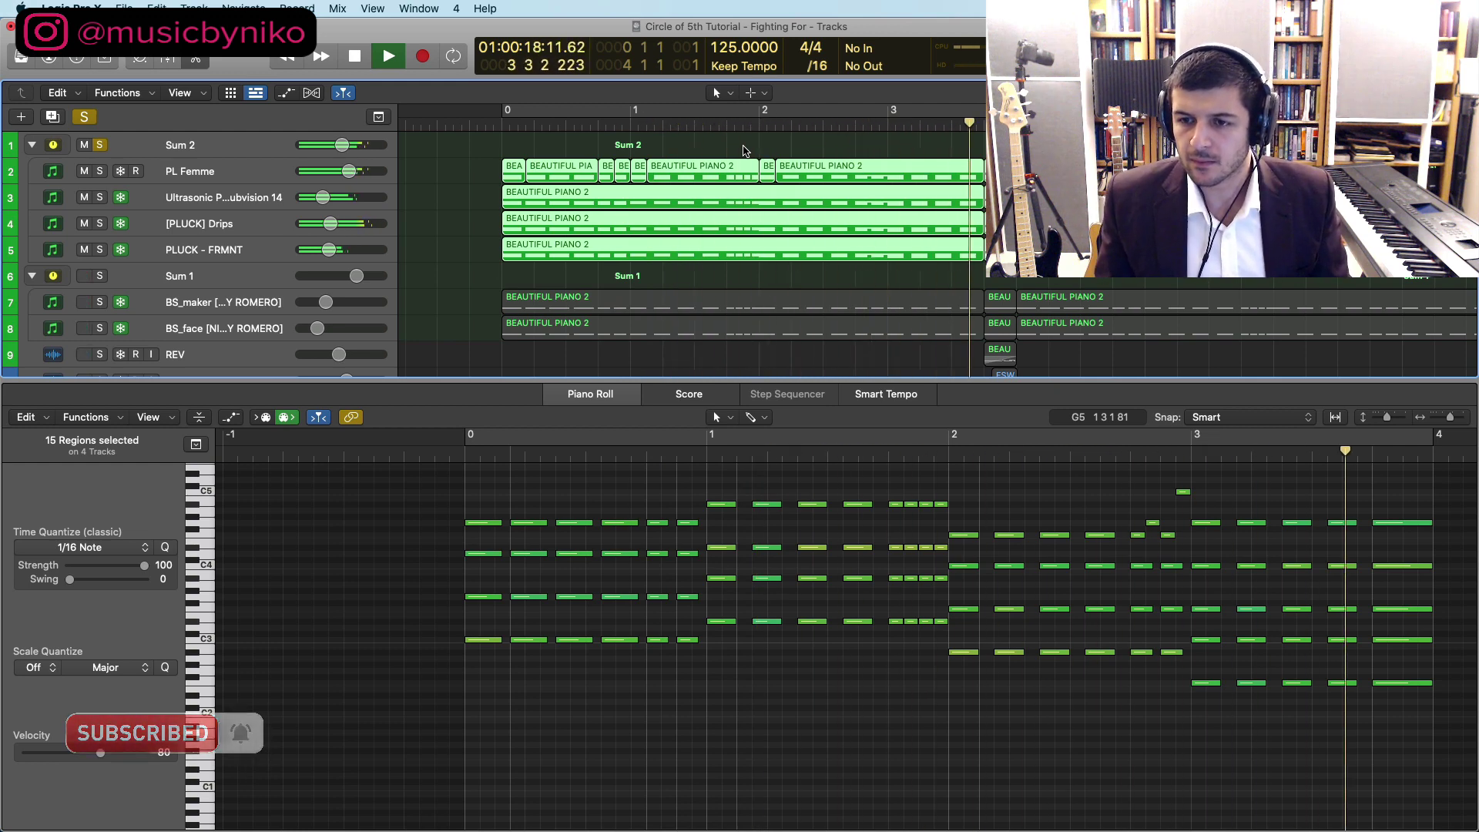
key("space")
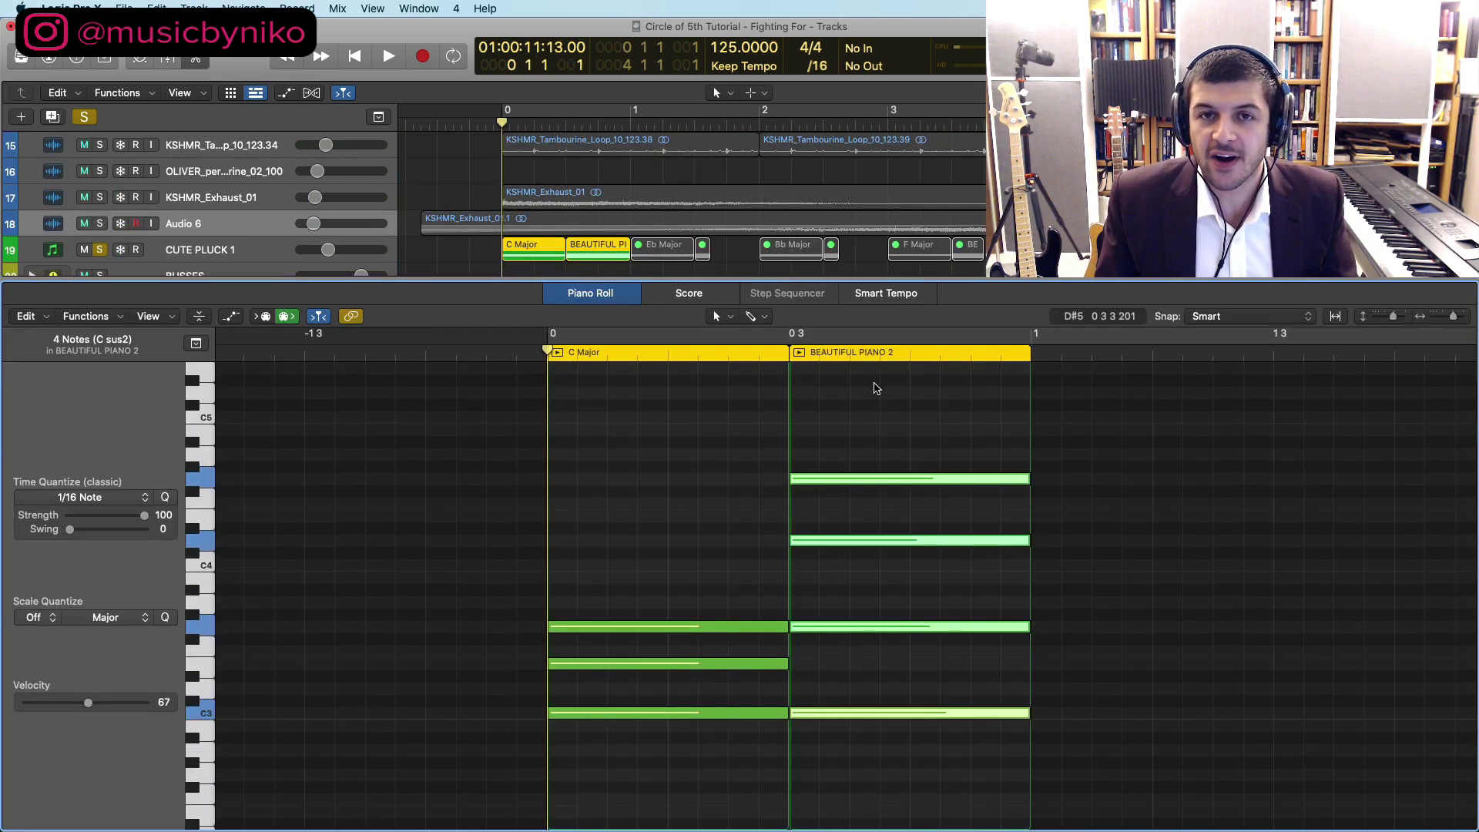
key("space")
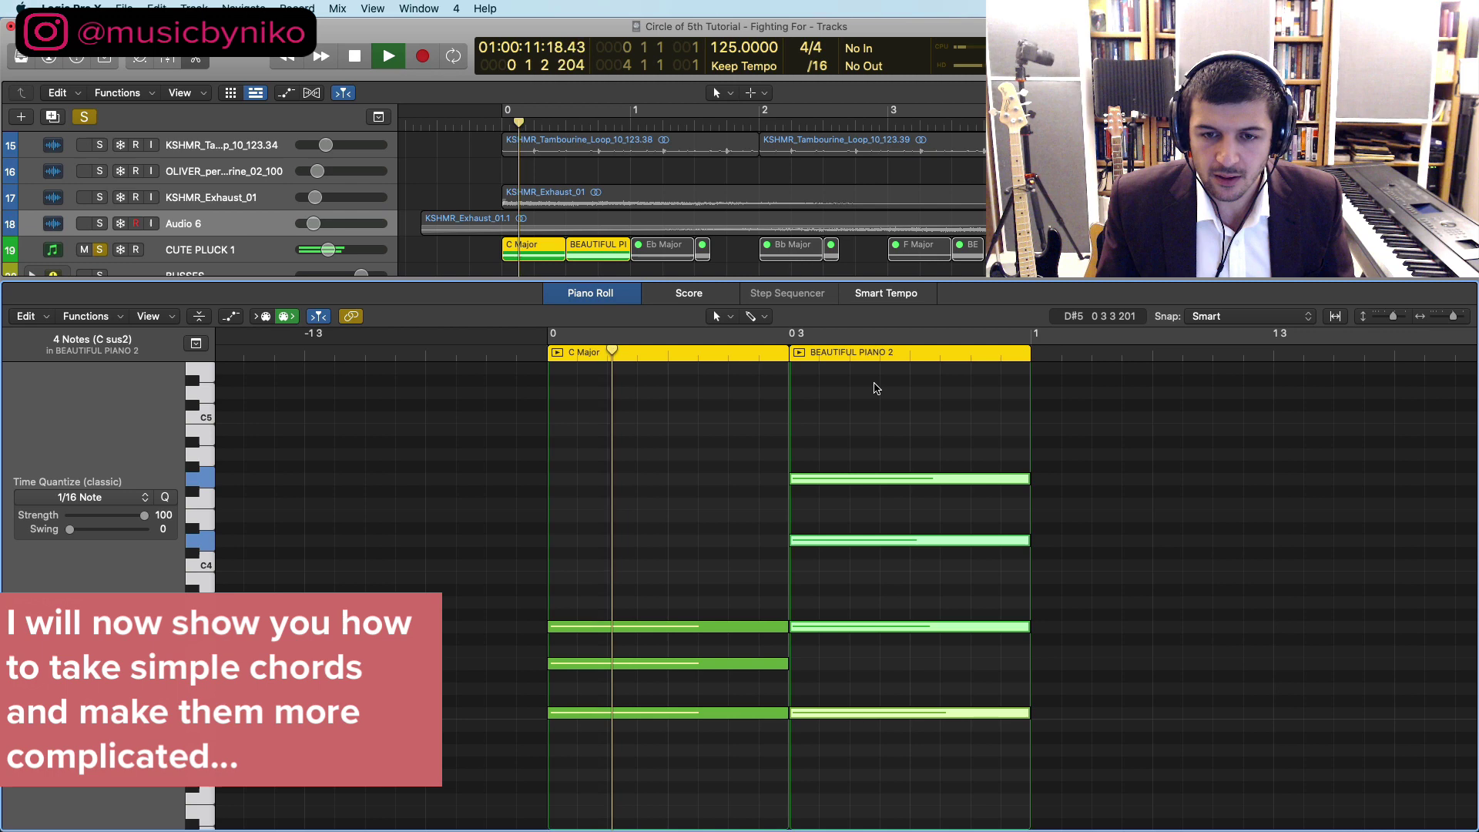
key("space")
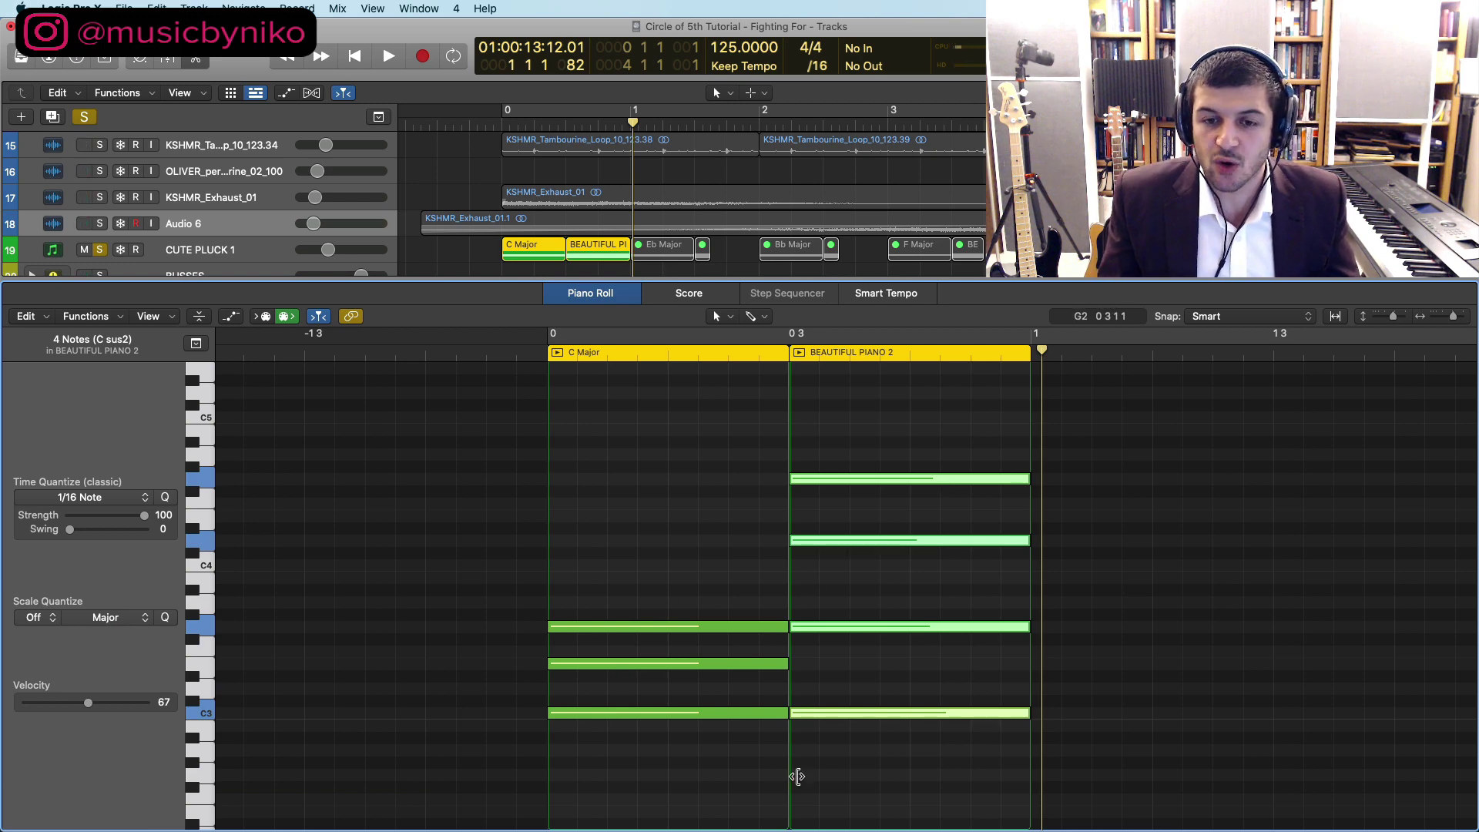
left_click_drag(843, 772, 839, 436)
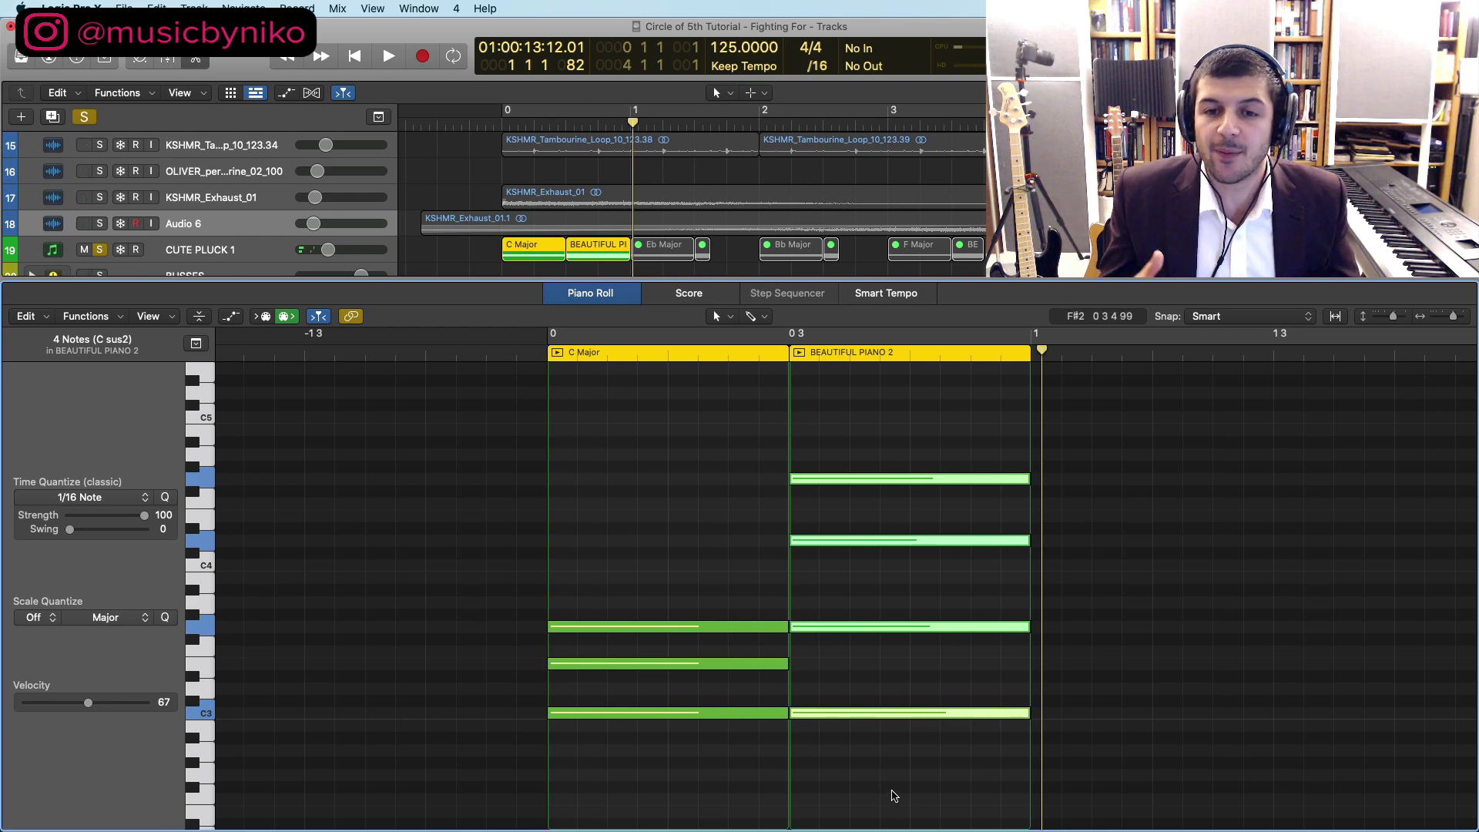
left_click(893, 795)
left_click_drag(889, 795, 870, 523)
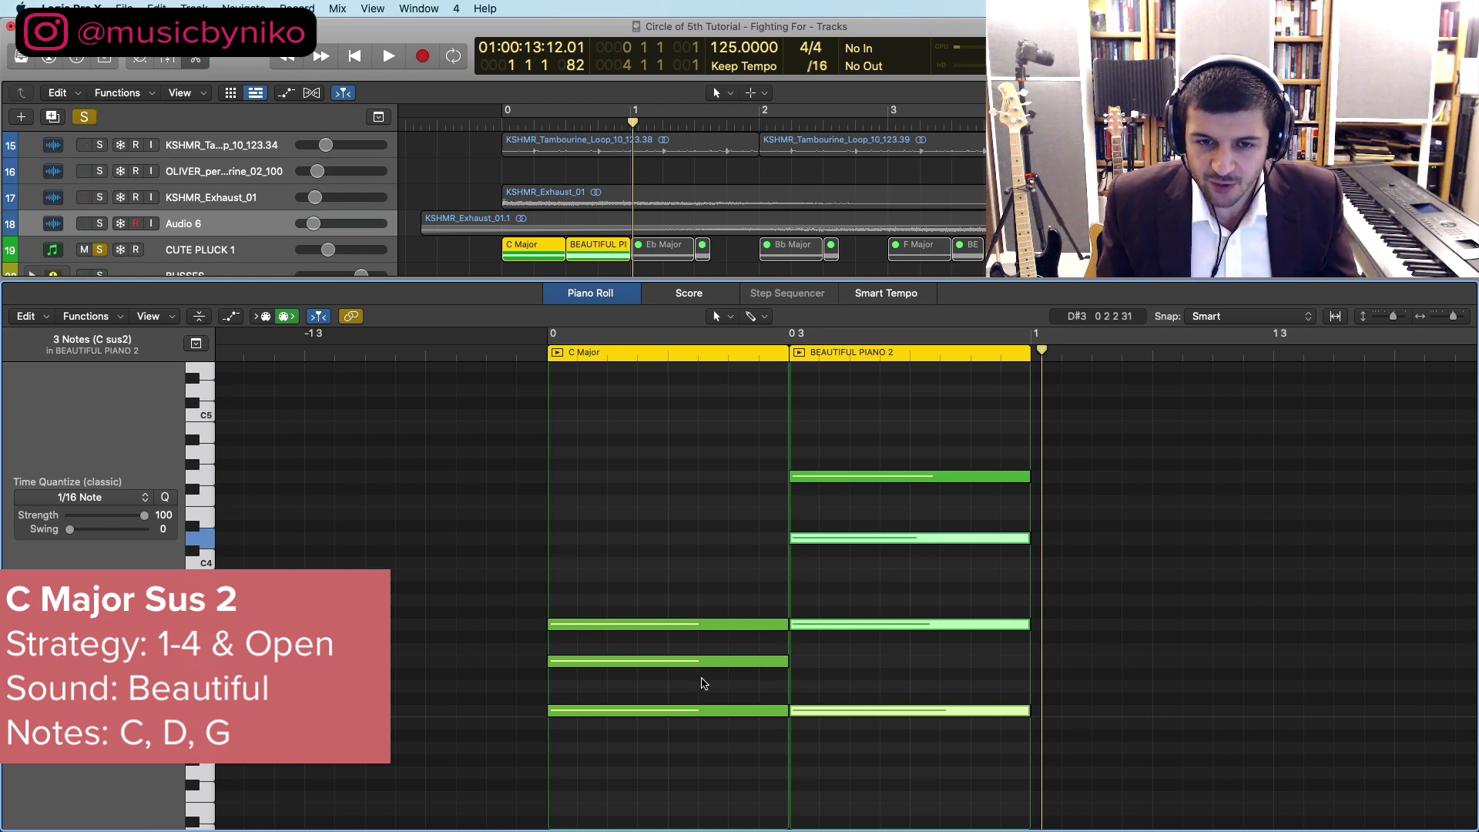
Step: Delete two C Major notes, raise the C to D3, and play the revised chord
left_click_drag(703, 681, 702, 617)
key("Delete")
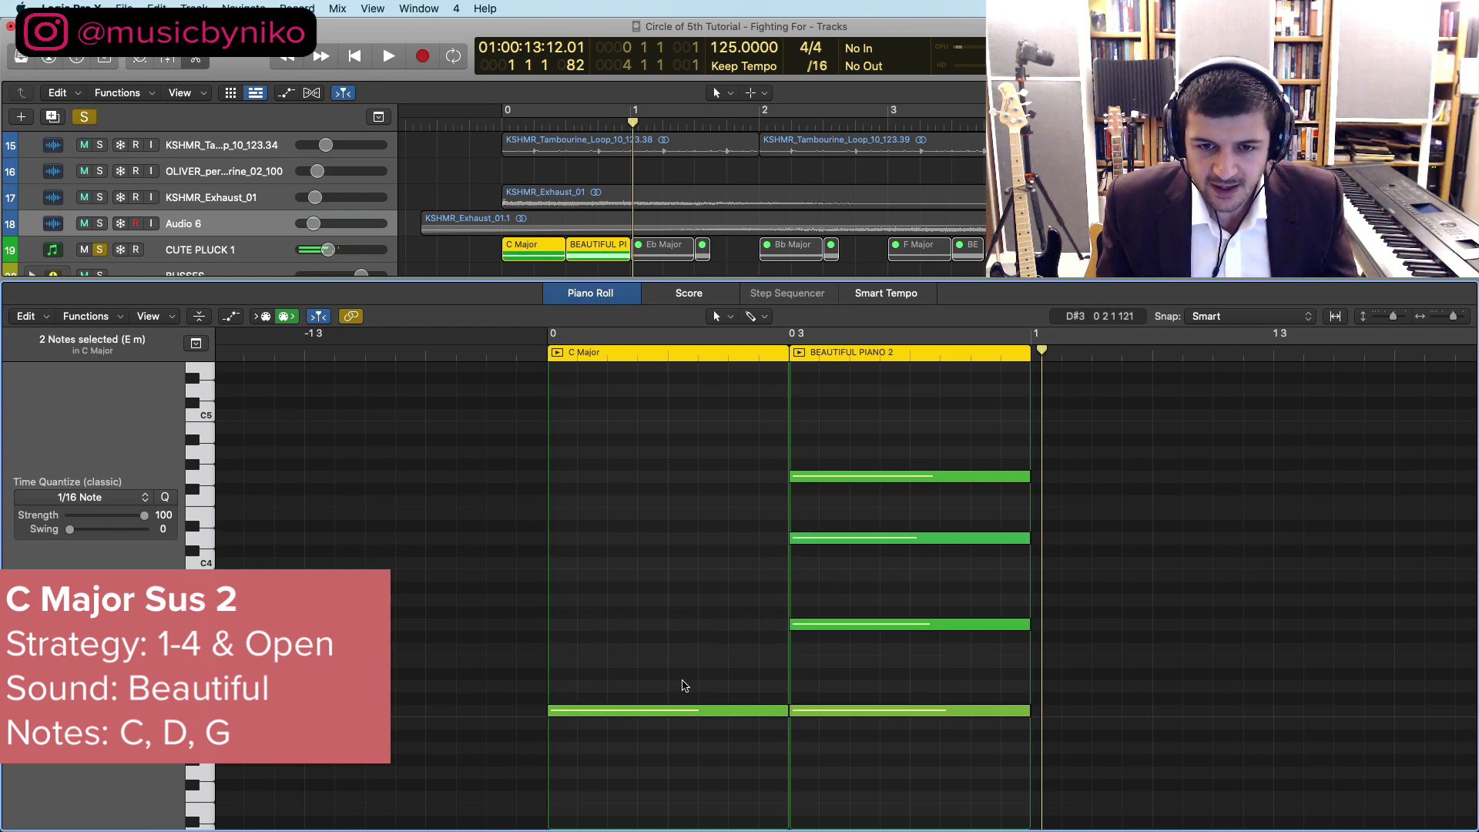
left_click_drag(681, 713, 667, 620)
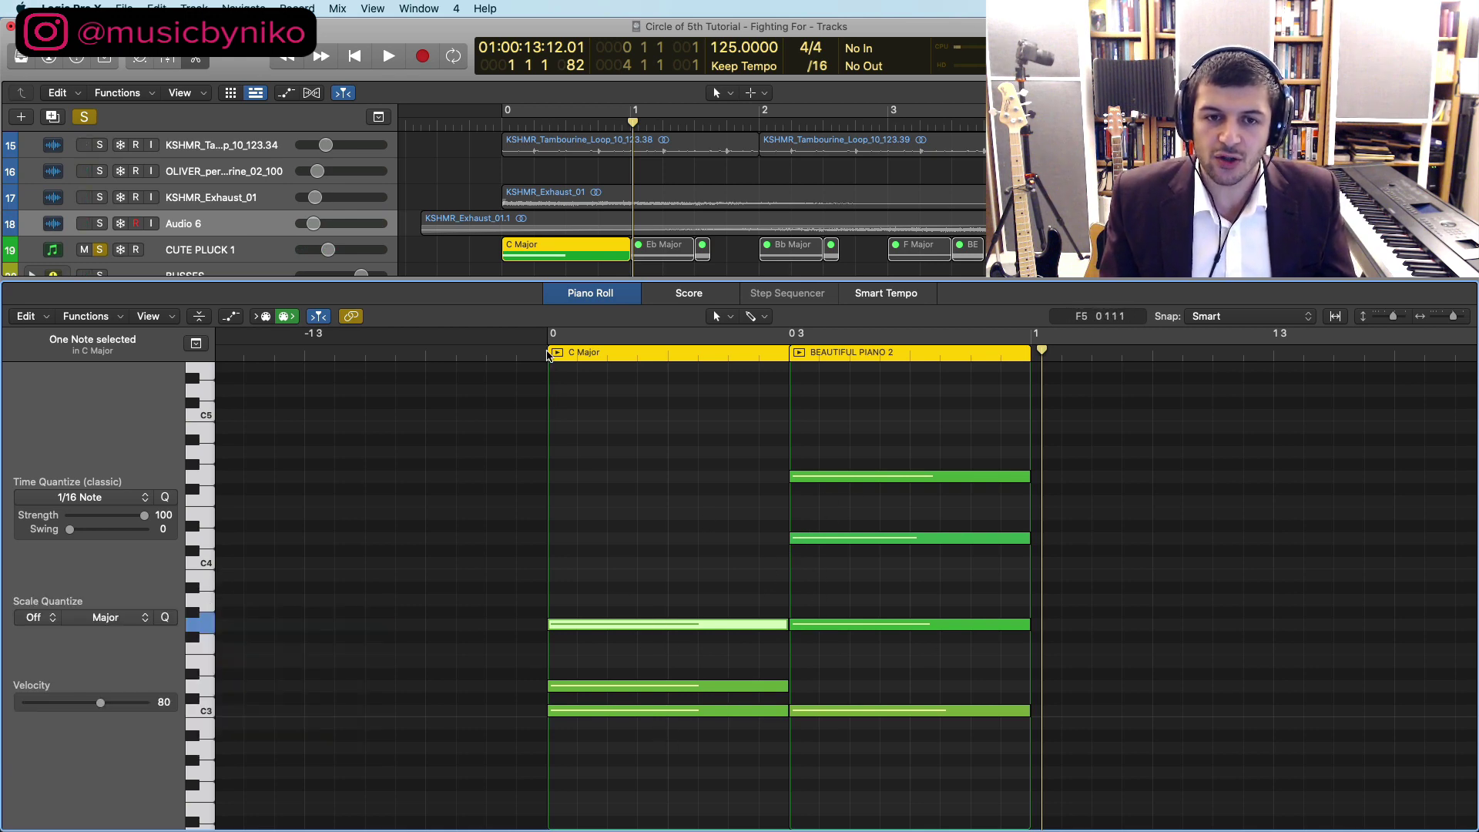
left_click(548, 353)
key("space")
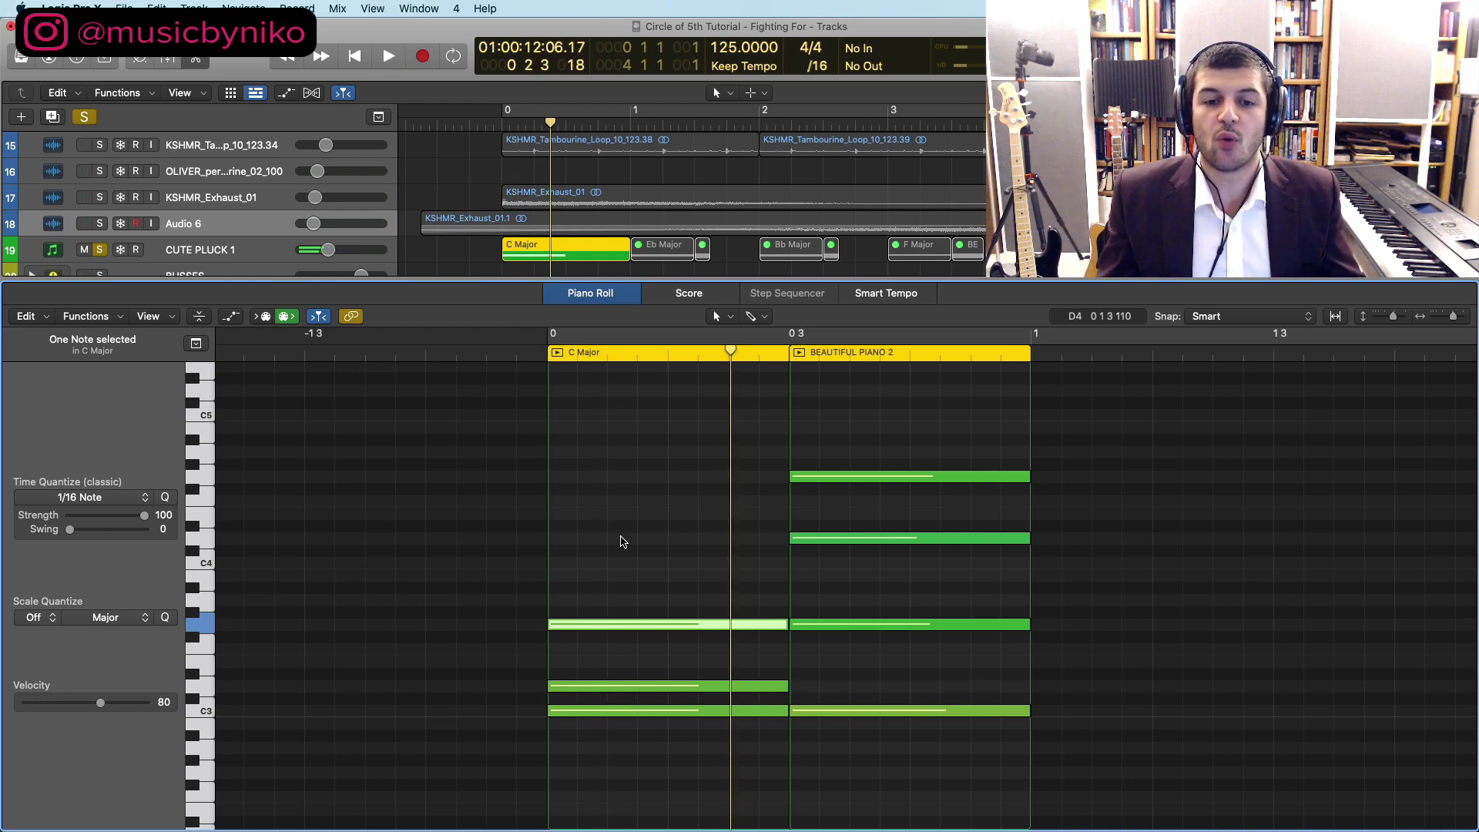
Step: Raise D3 an octave, copy a C Major note higher, play the chord, then move to Eb Major
left_click(632, 685)
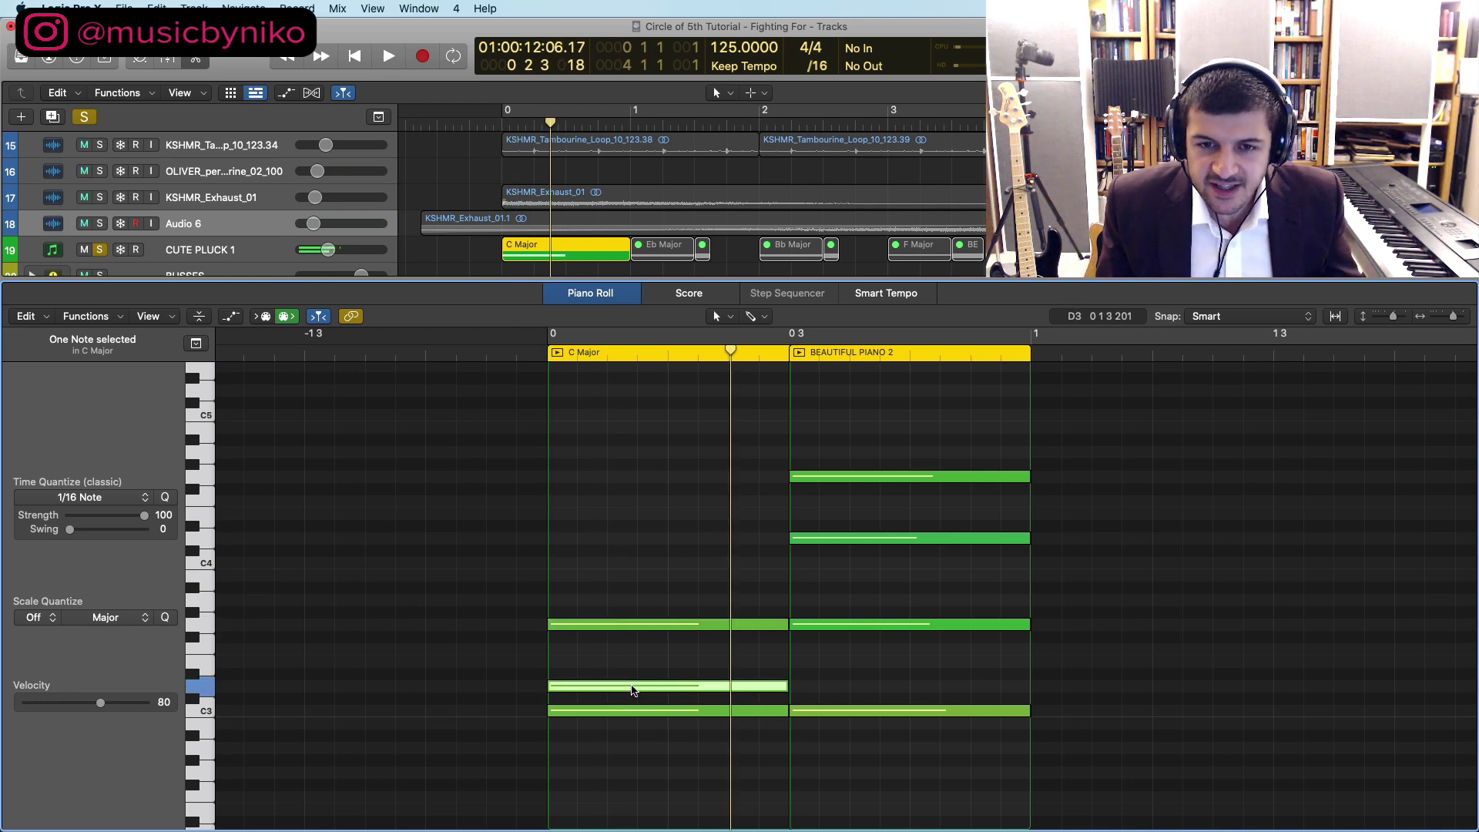
key("alt+shift+Up")
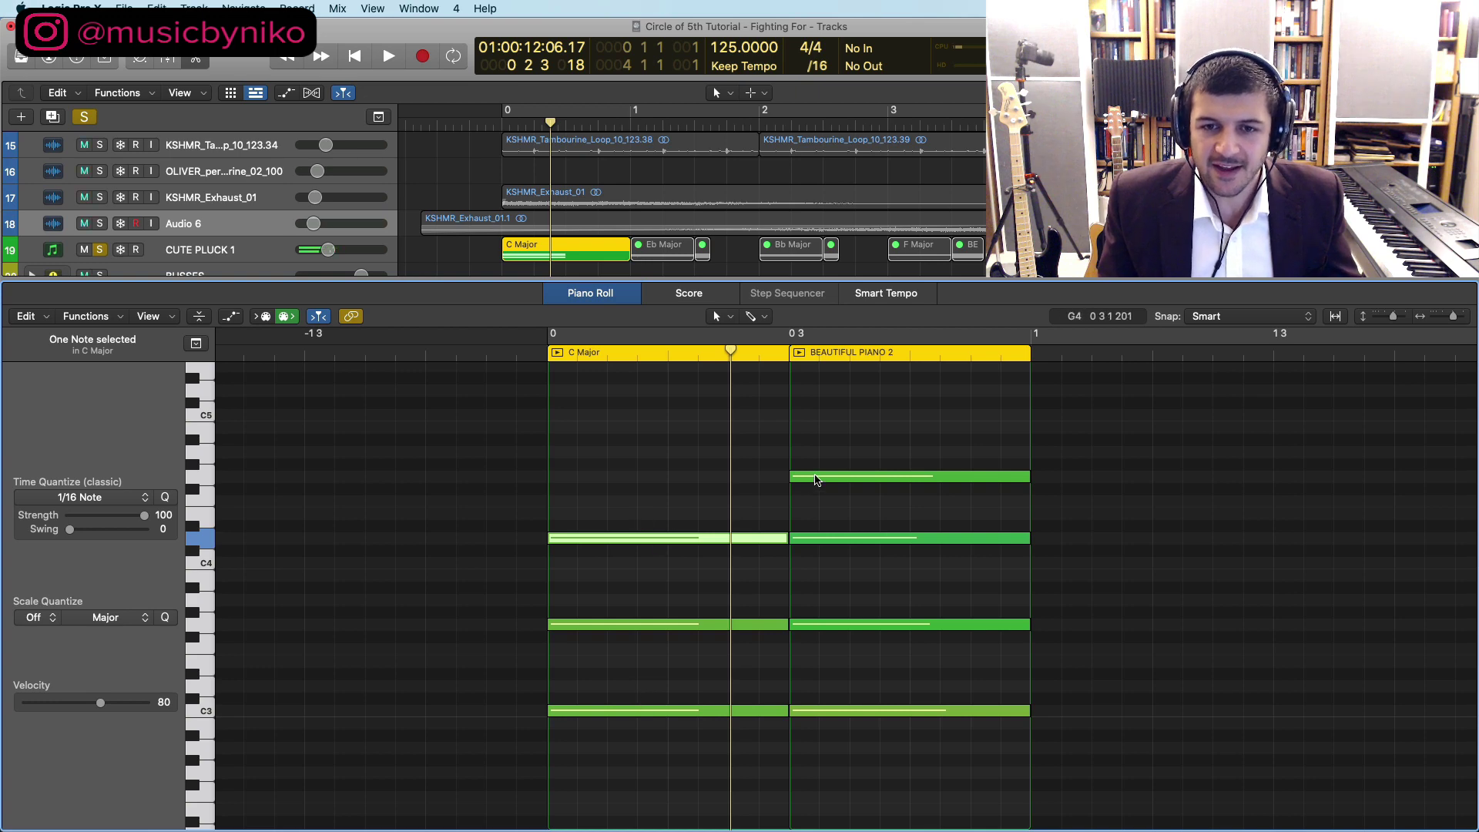
left_click(816, 477)
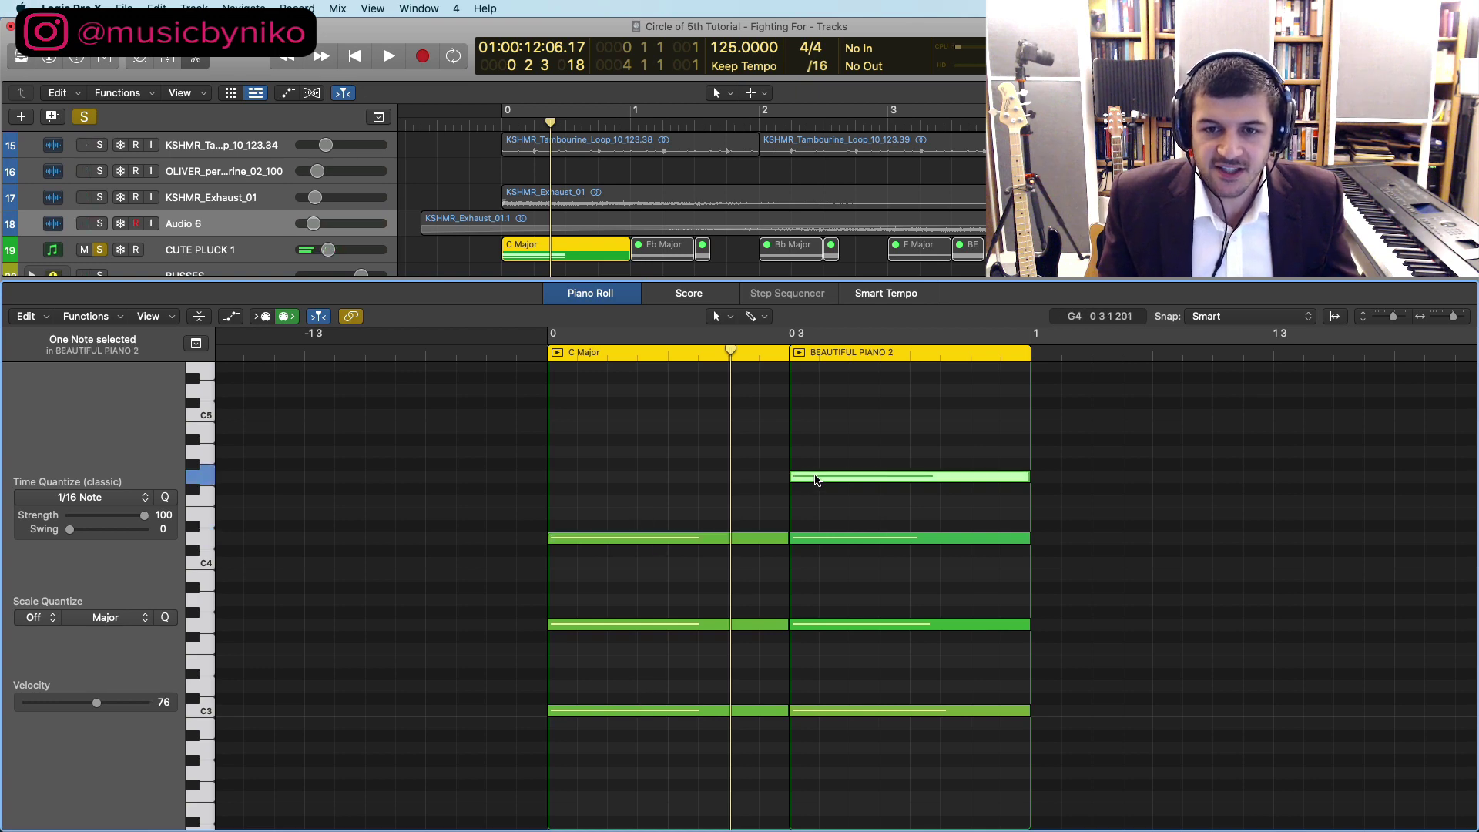
left_click(638, 625)
left_click_drag(638, 625, 639, 476)
left_click(539, 359)
key("space")
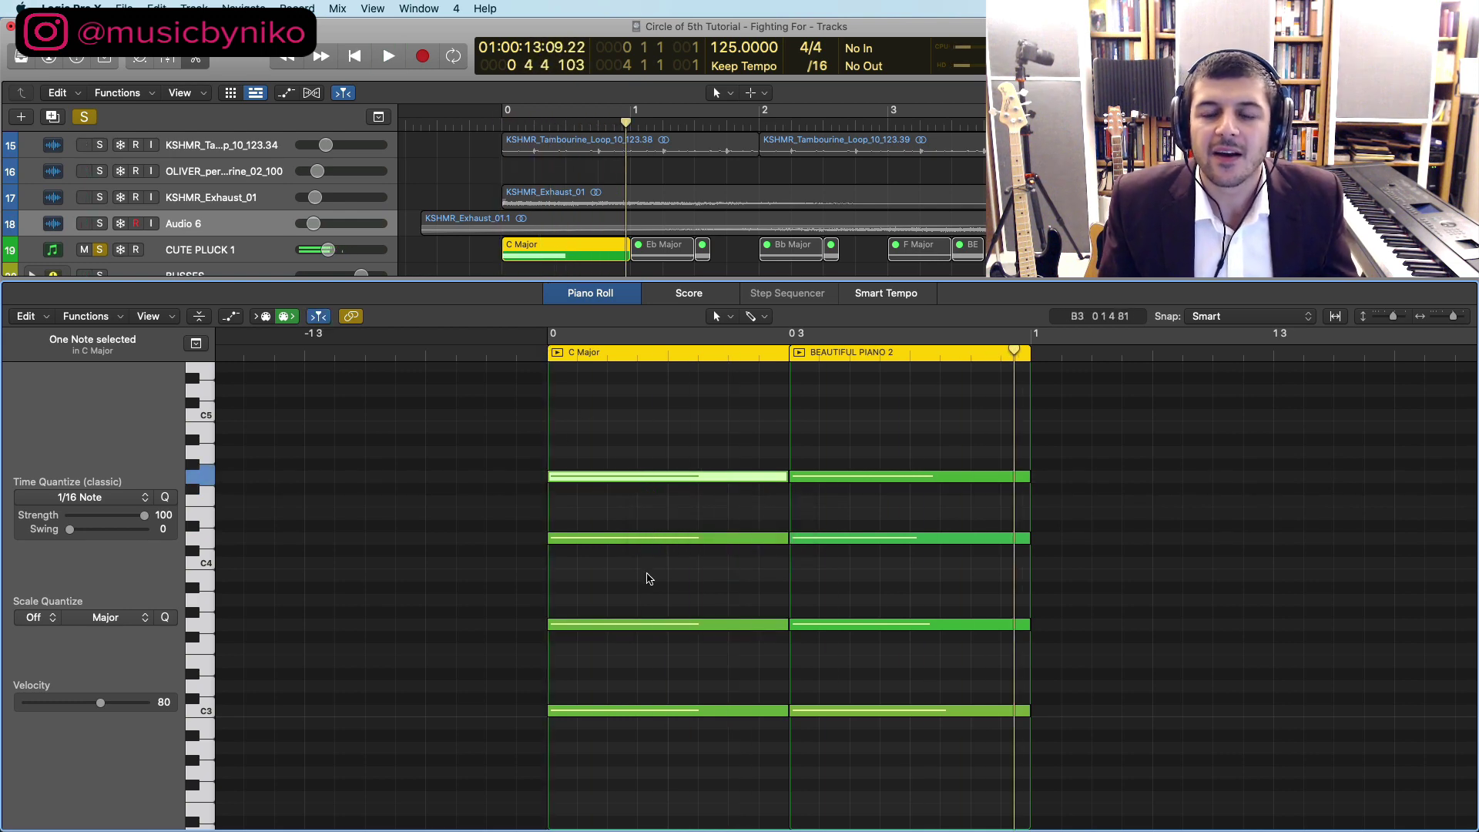
key("space")
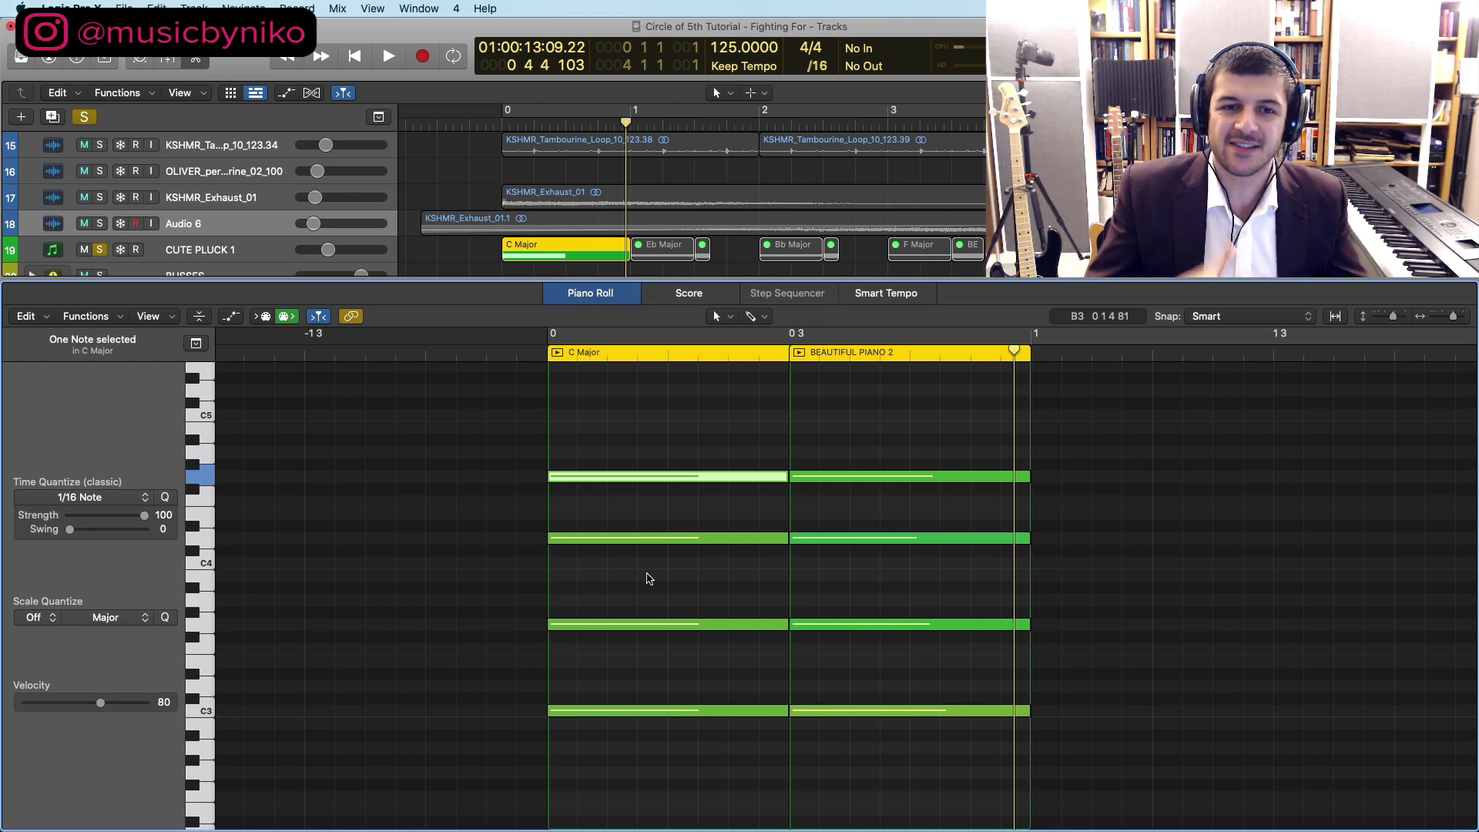
key("Right")
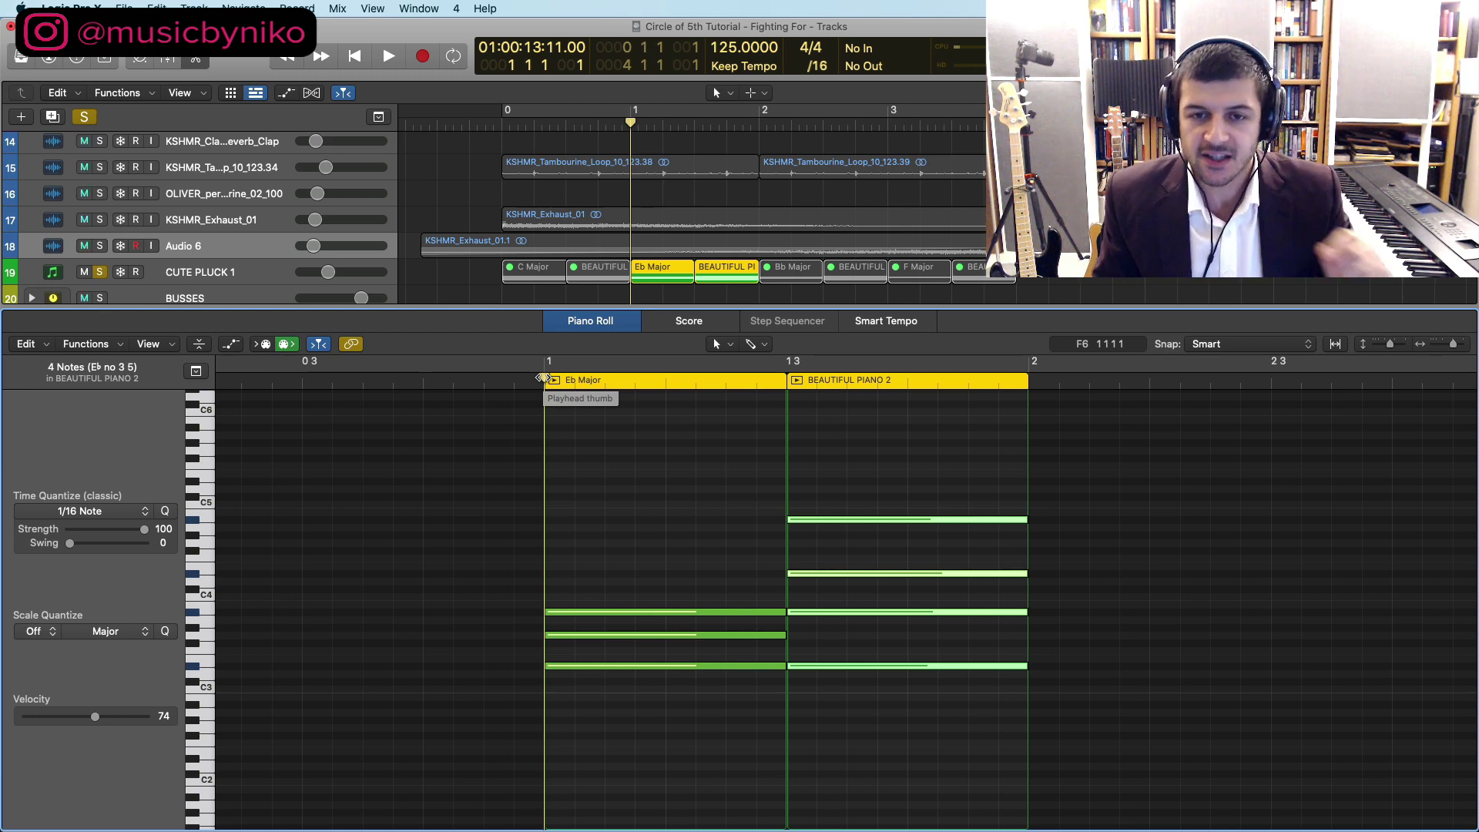
Step: Play the Eb Major chord and inspect the four BEAUTIFUL PIANO 2 notes
key("space")
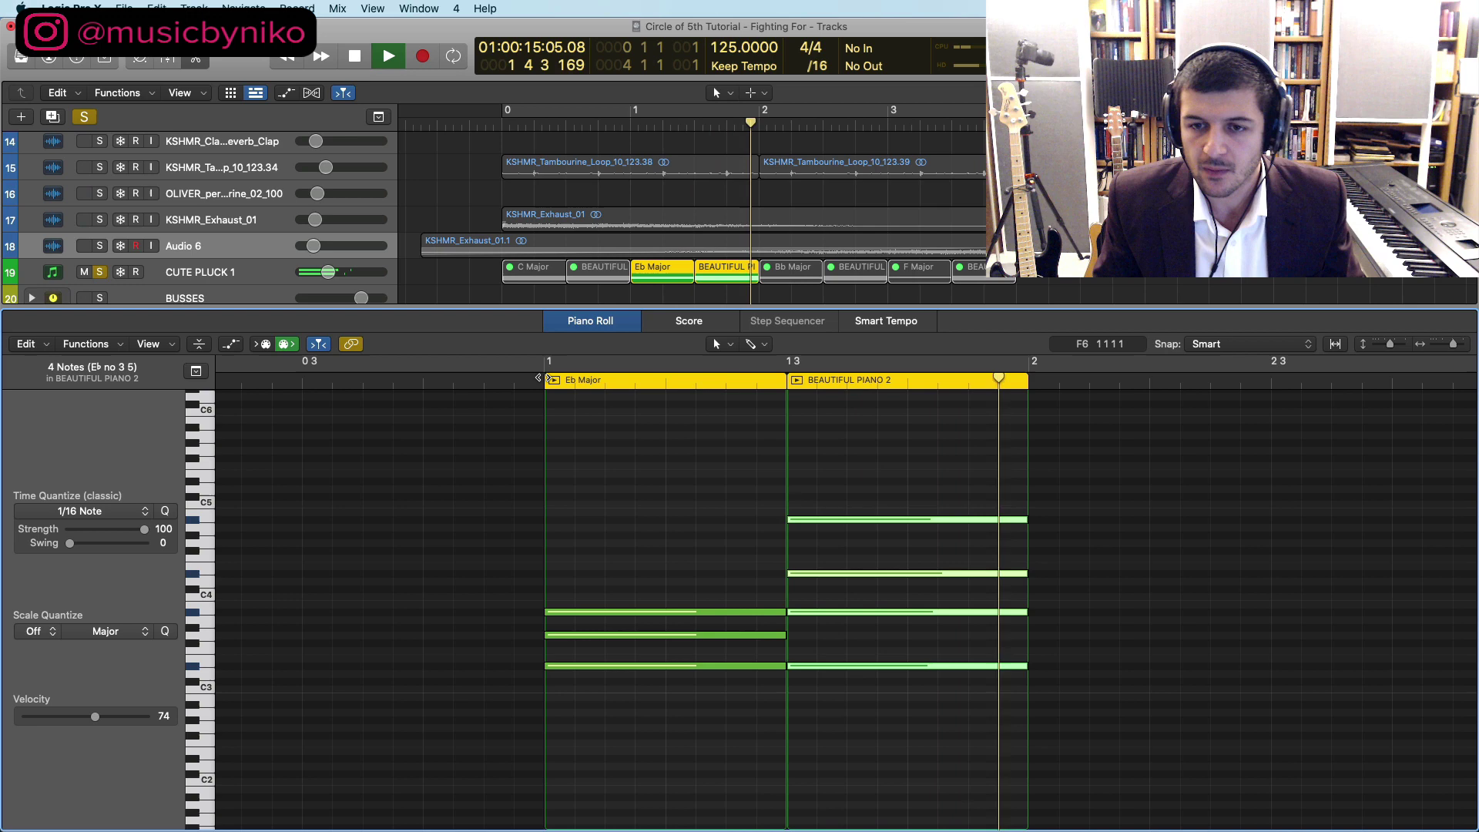
key("space")
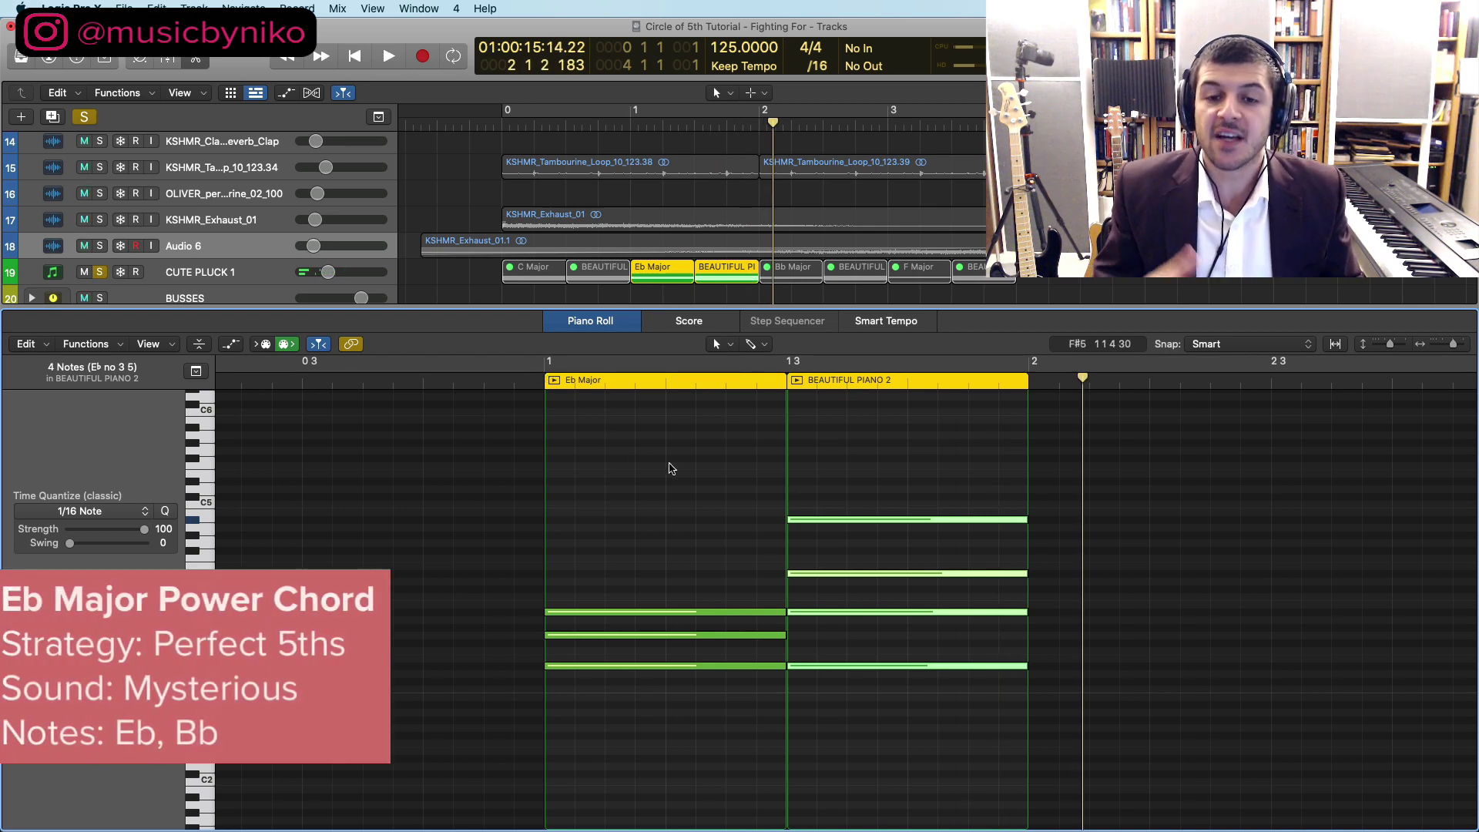
left_click(862, 721)
left_click_drag(863, 720, 868, 505)
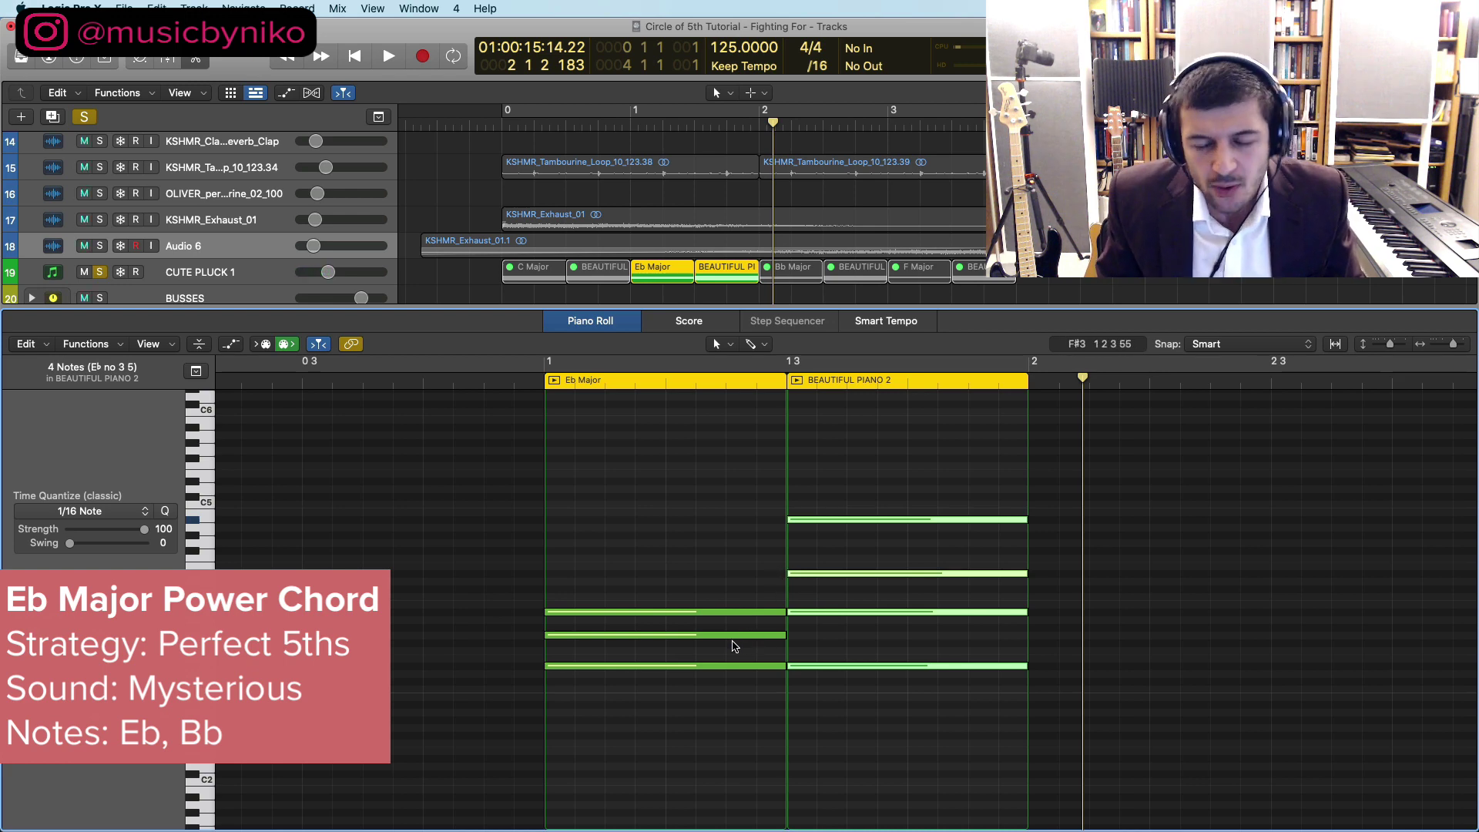
left_click(732, 645)
Step: Delete the middle Eb Major note, copy both remaining notes up an octave, and play
left_click(733, 634)
key("Delete")
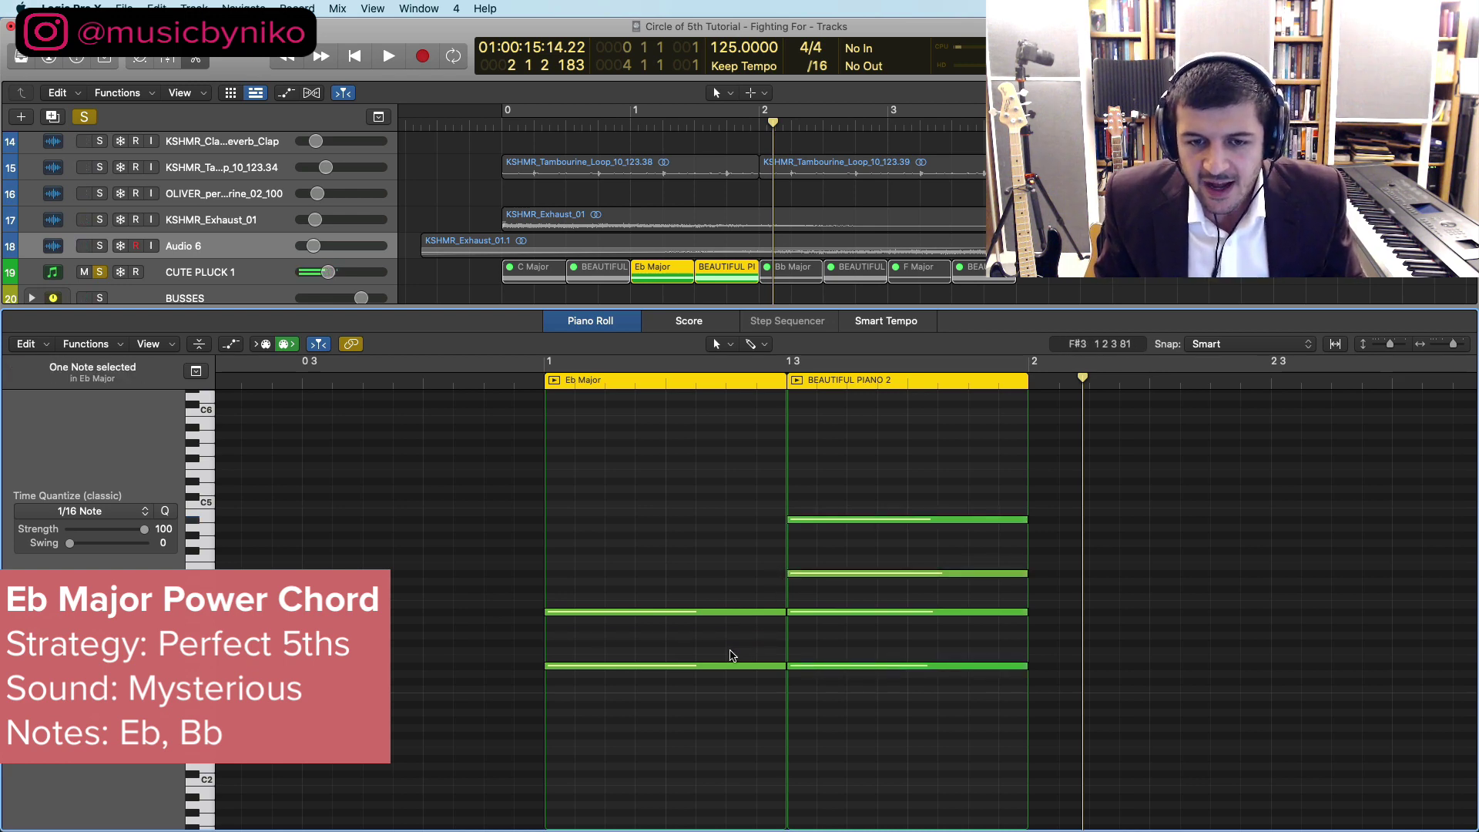
left_click(724, 669)
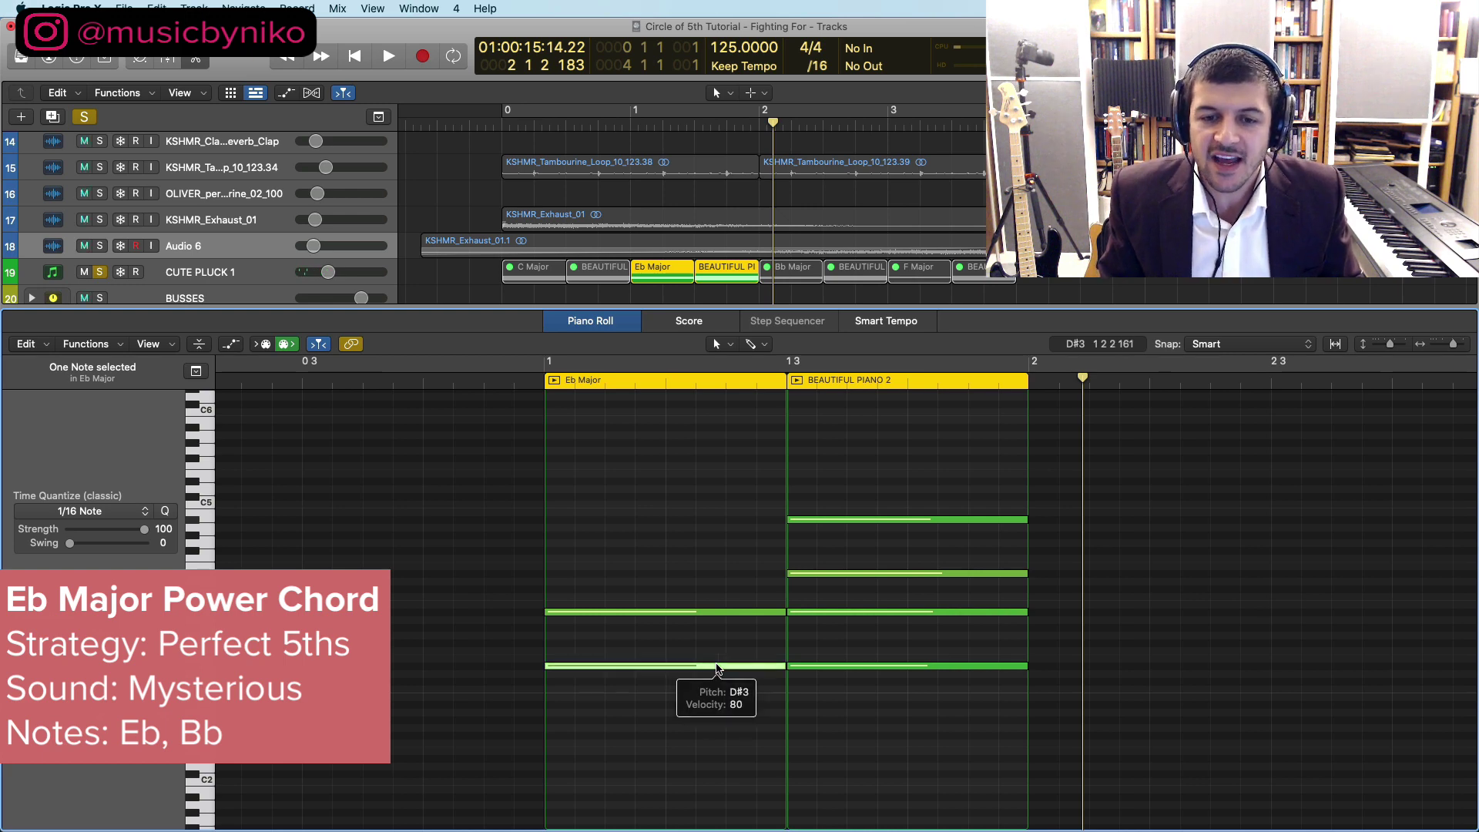
left_click_drag(696, 709, 700, 592)
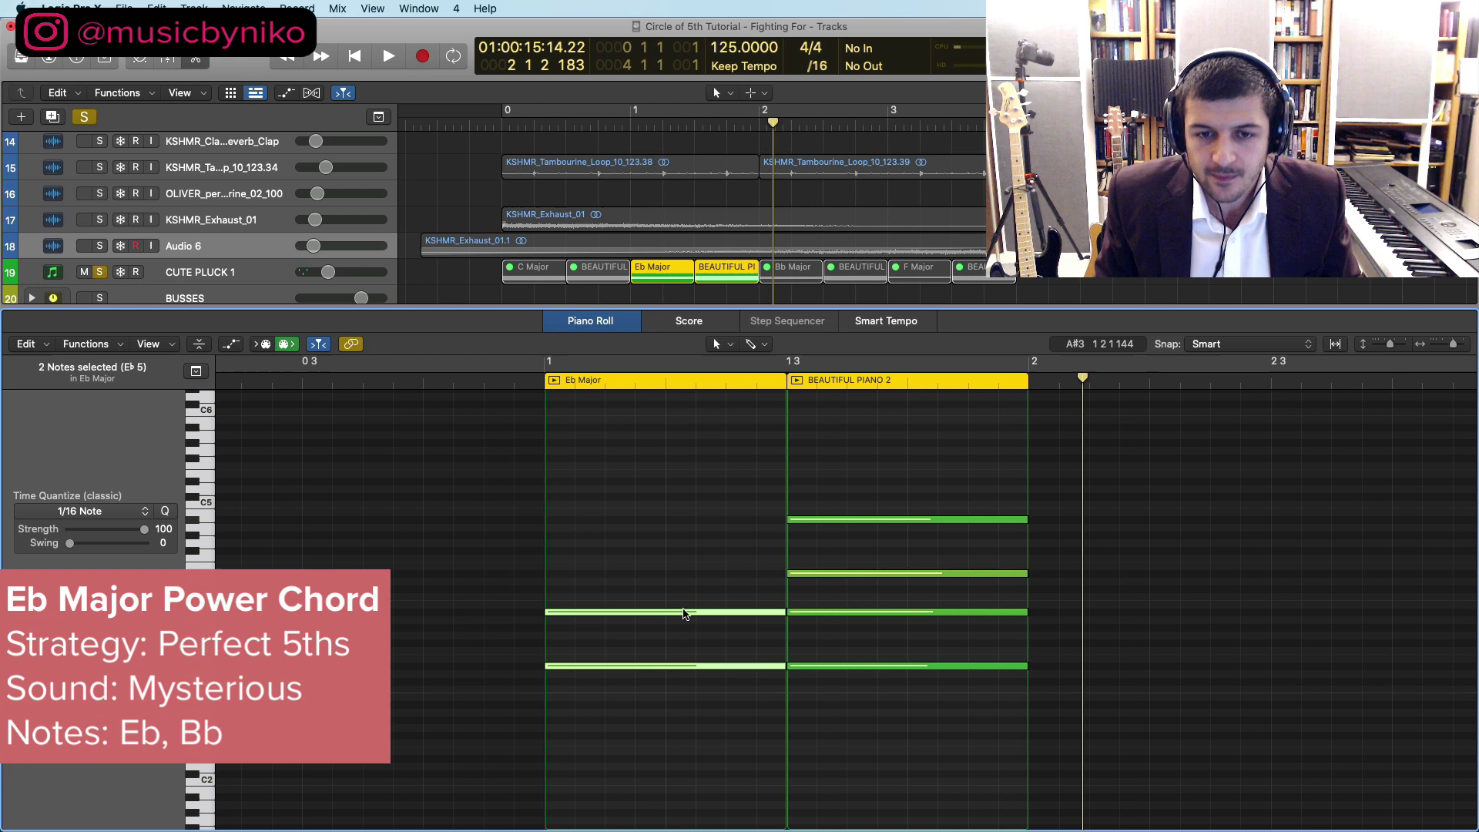
left_click_drag(684, 613, 679, 521)
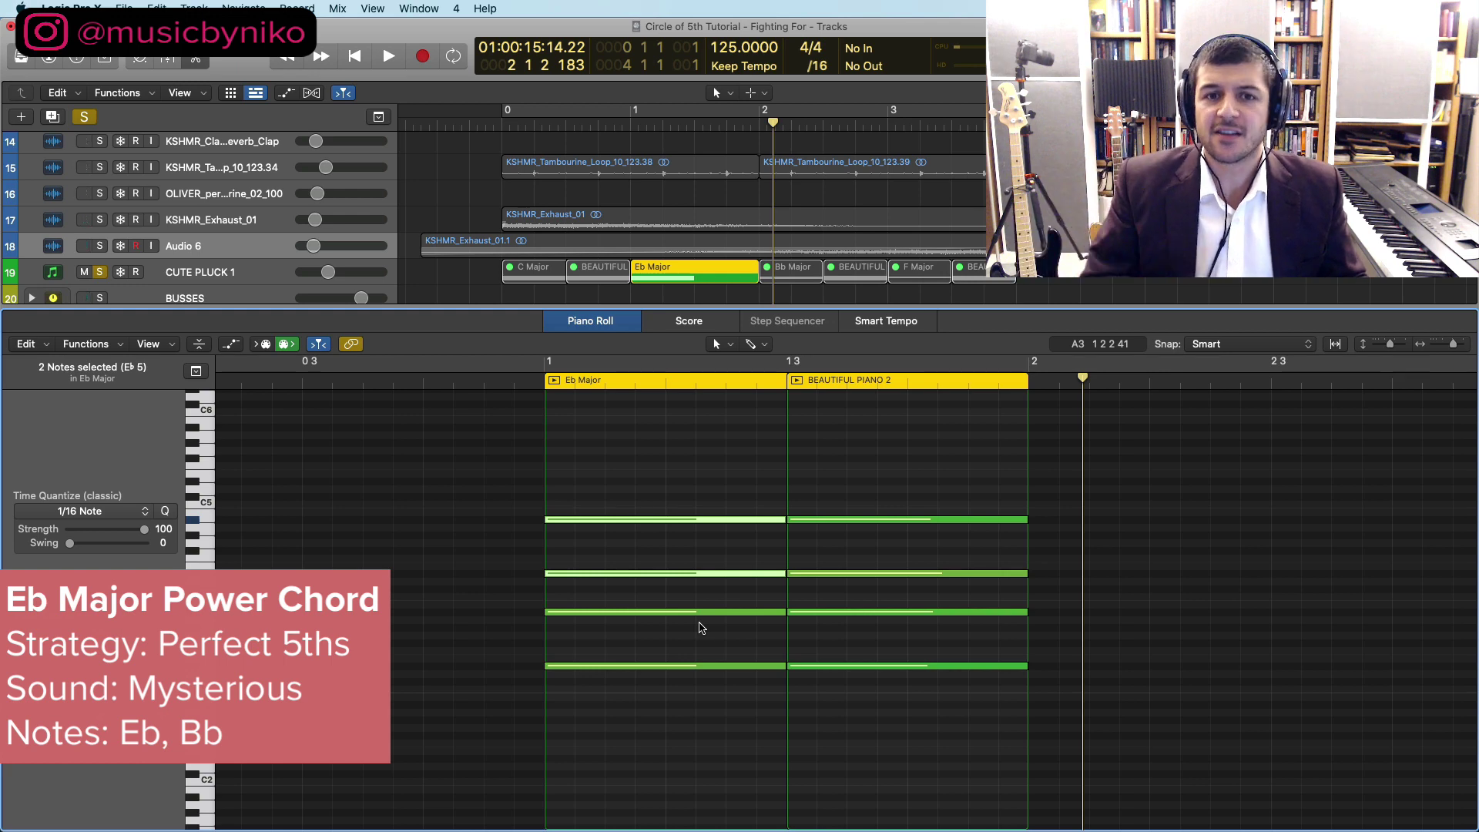
left_click(530, 381)
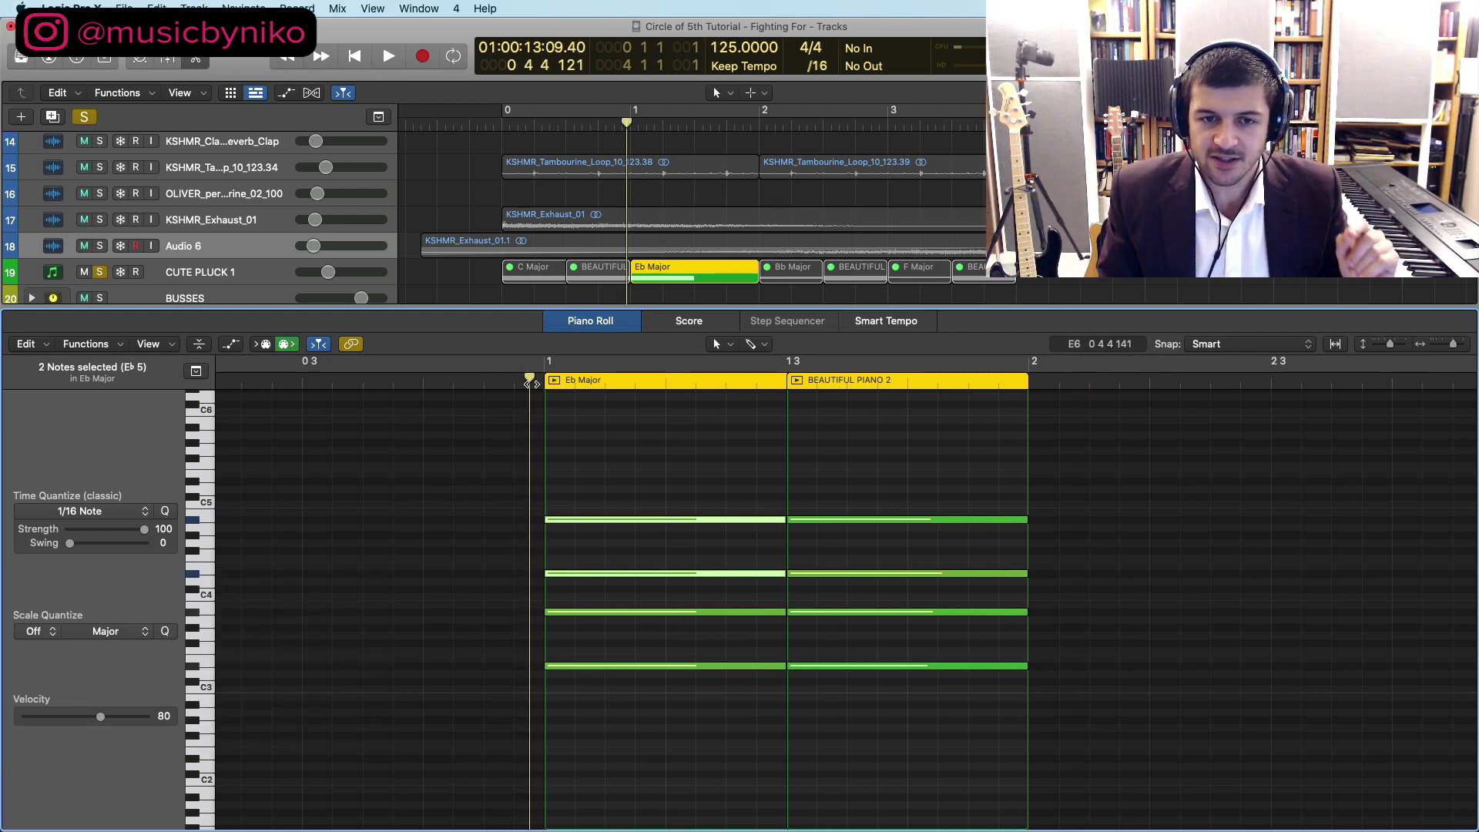
key("space")
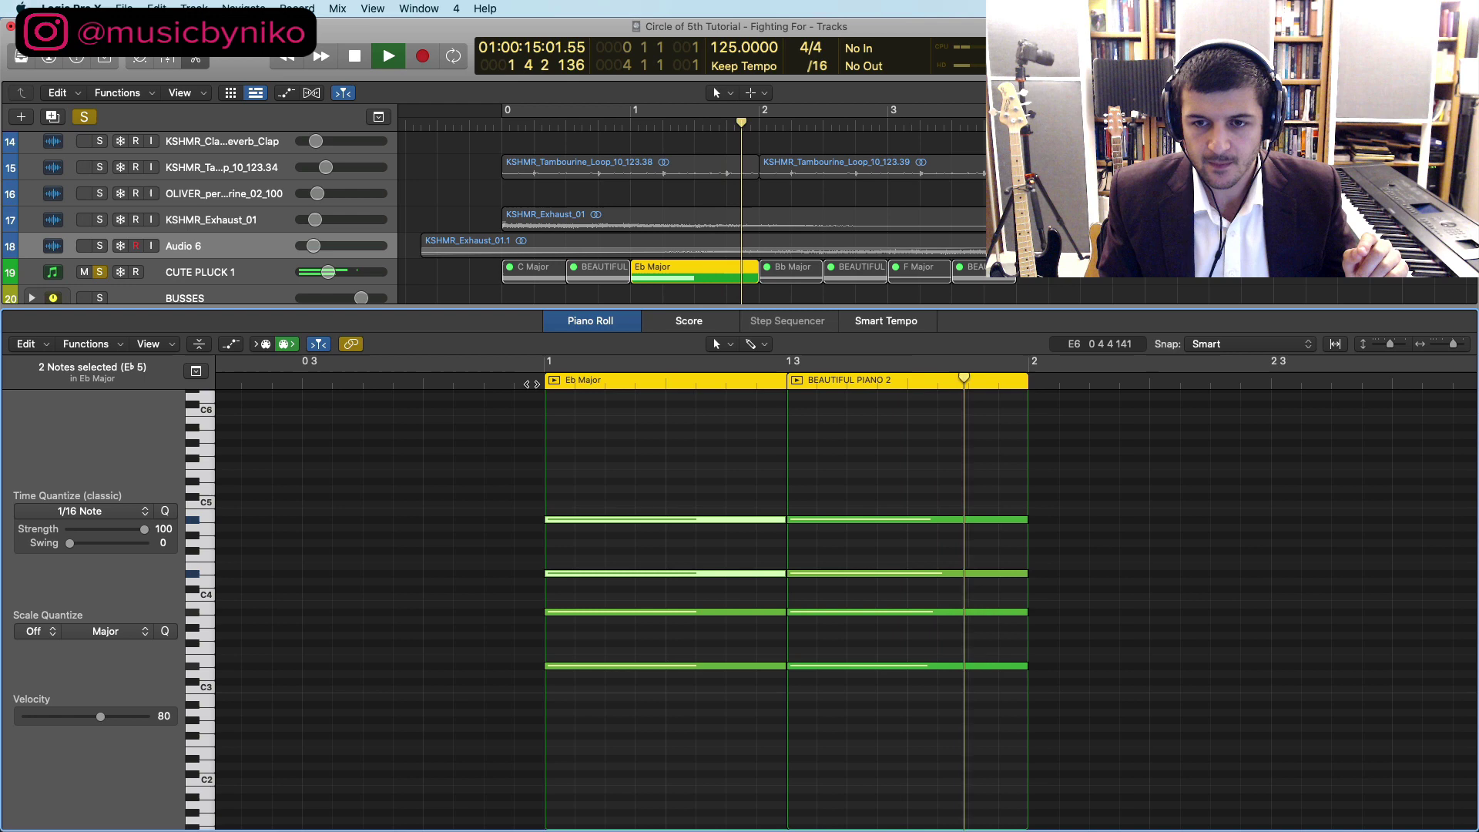
key("space")
Step: Play the C Major and Eb Major chords back together
left_click_drag(440, 275, 597, 304)
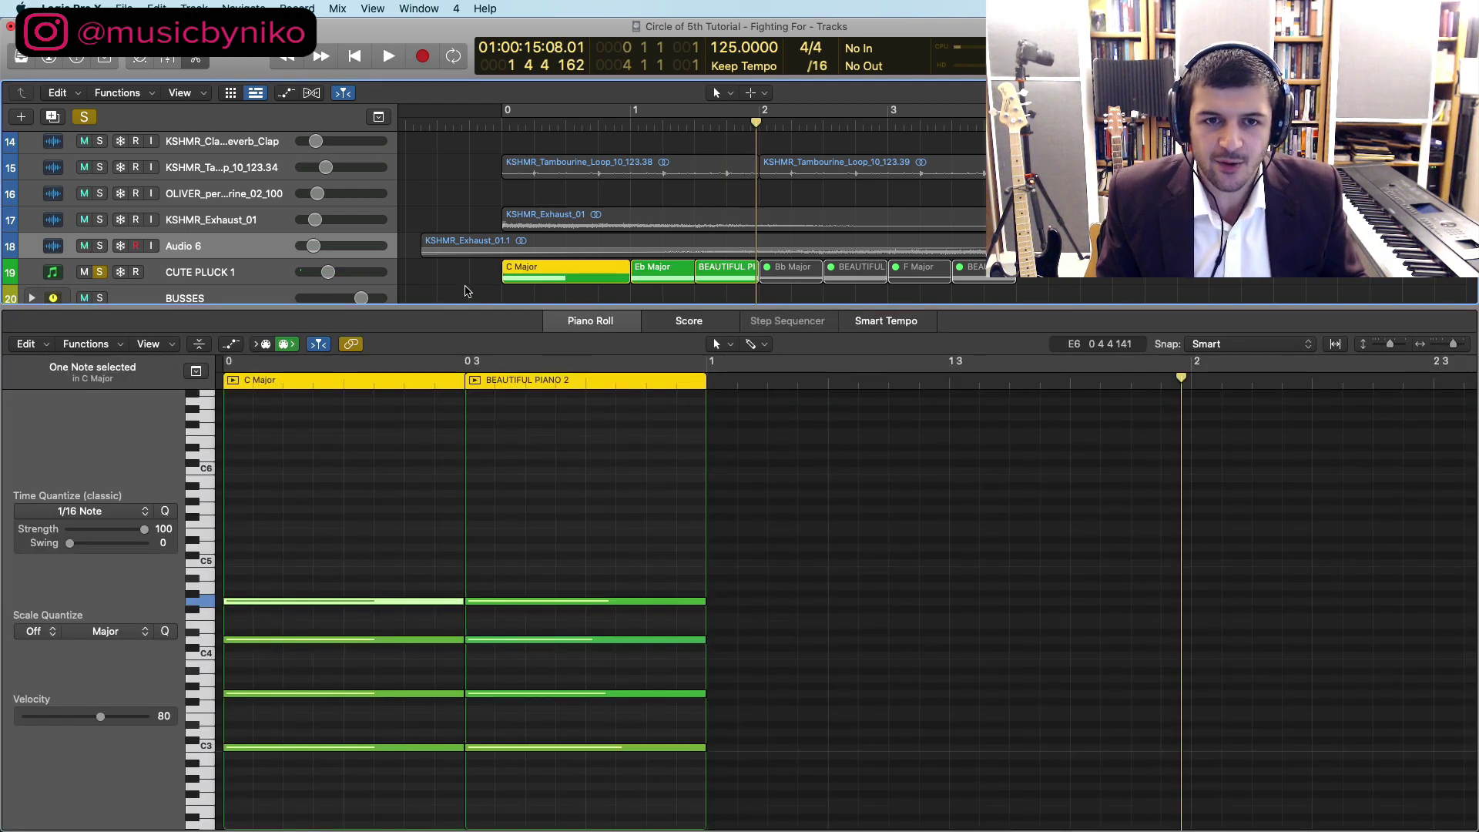
left_click(465, 291)
key("space")
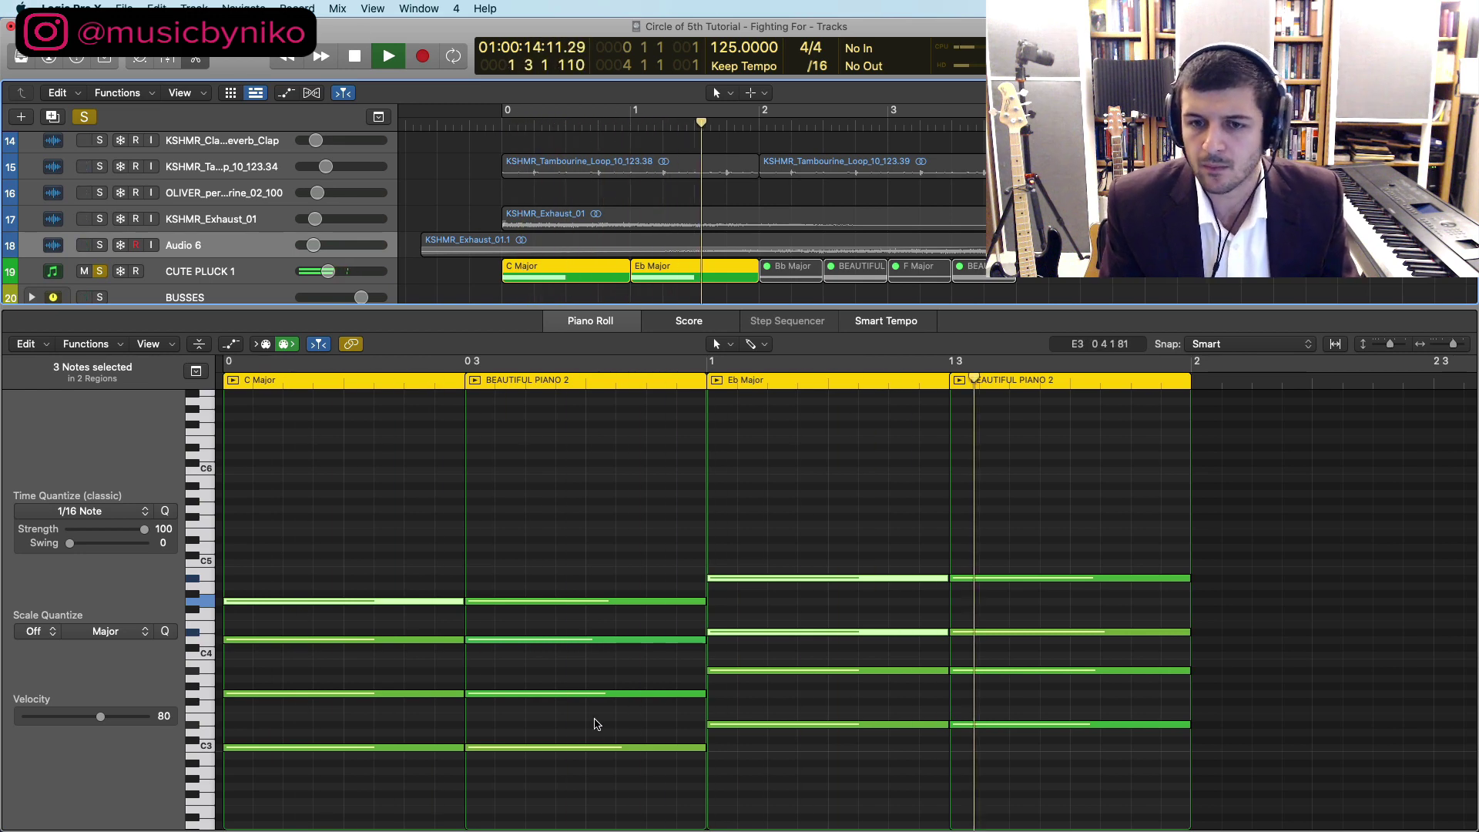
key("space")
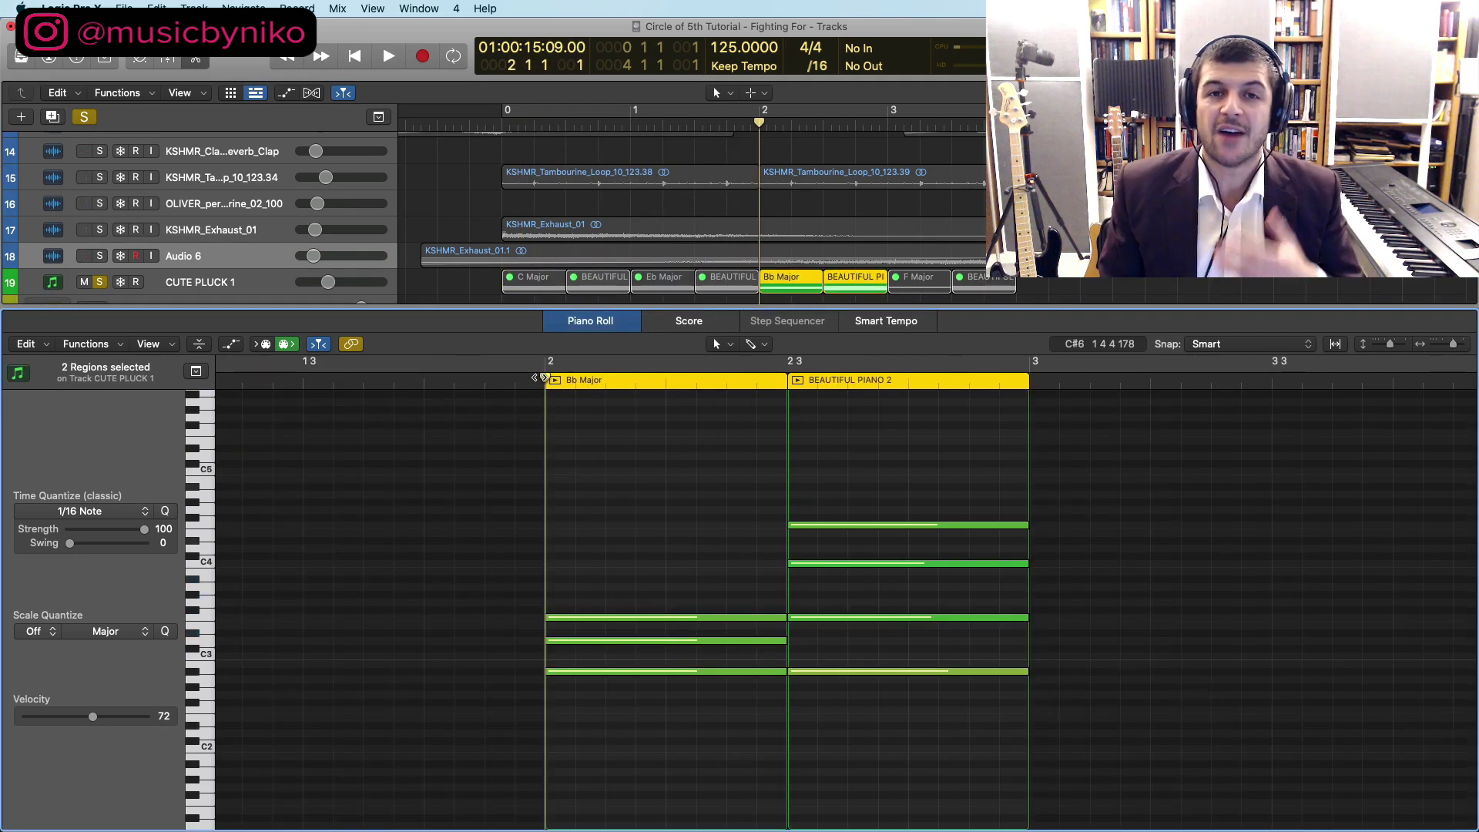
Step: Delete the two upper Bb Major notes and copy the low Bb up to F3
key("space")
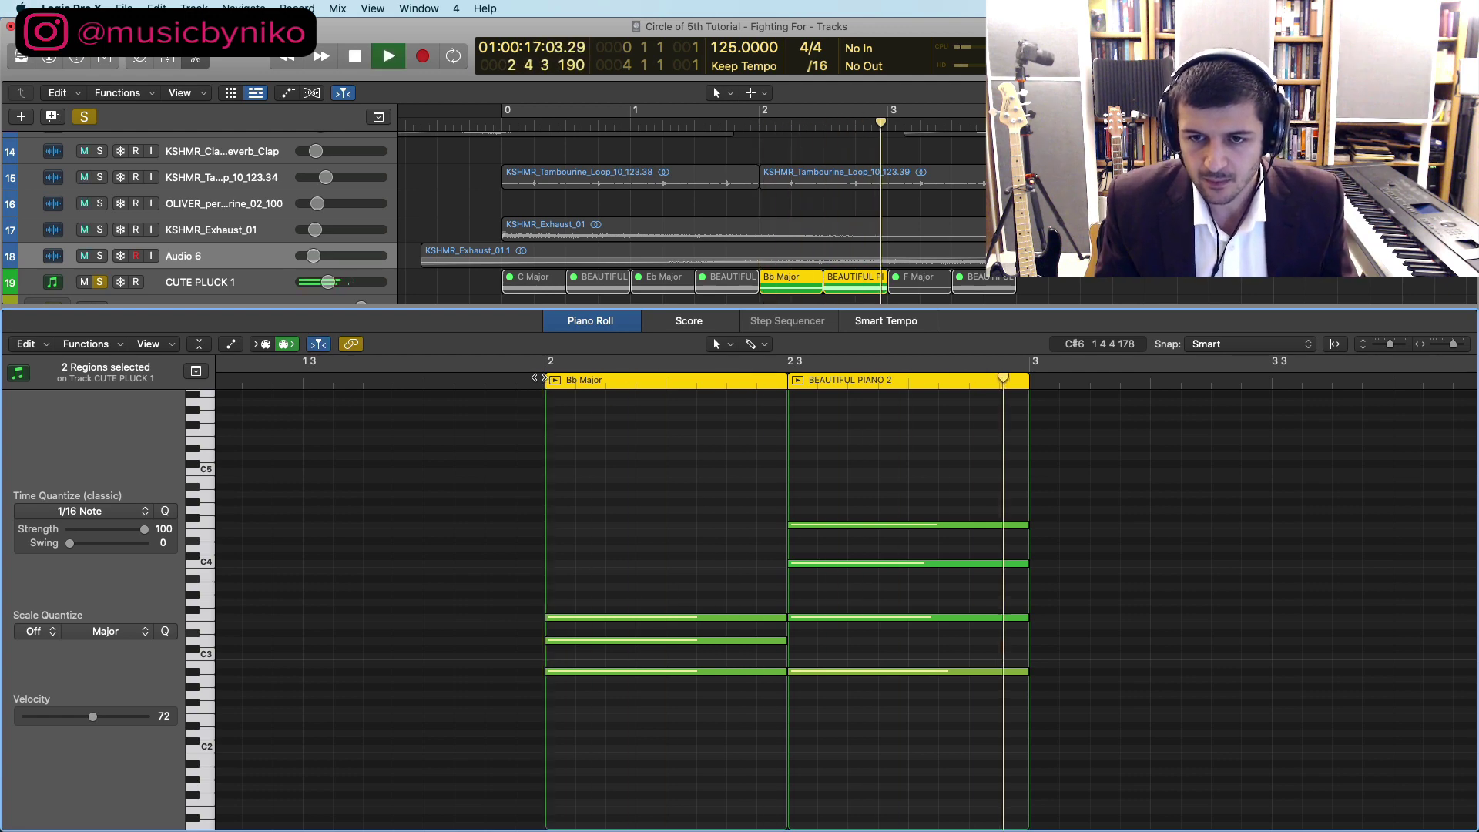
key("space")
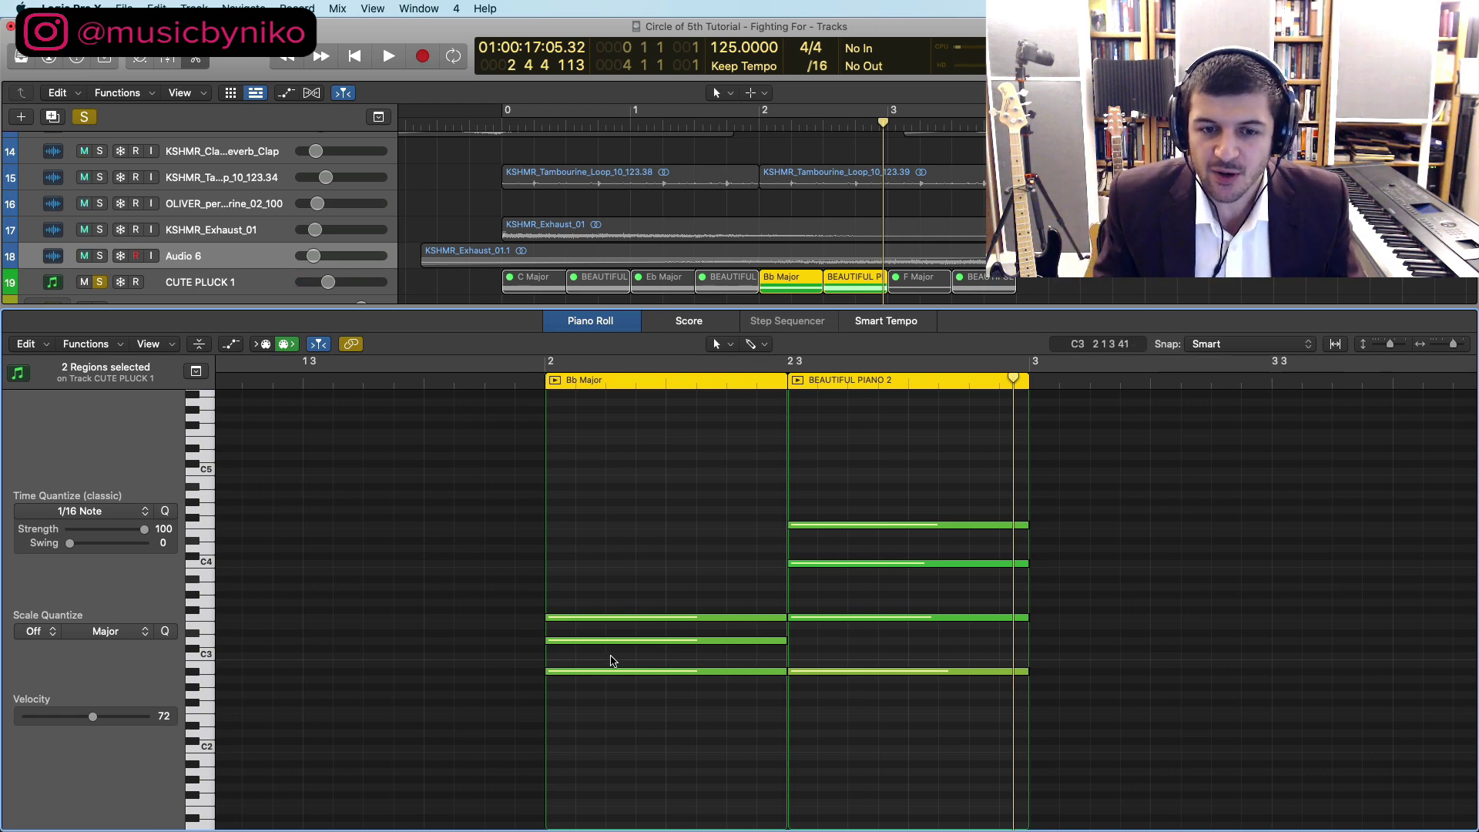
left_click_drag(611, 664, 604, 587)
key("Delete")
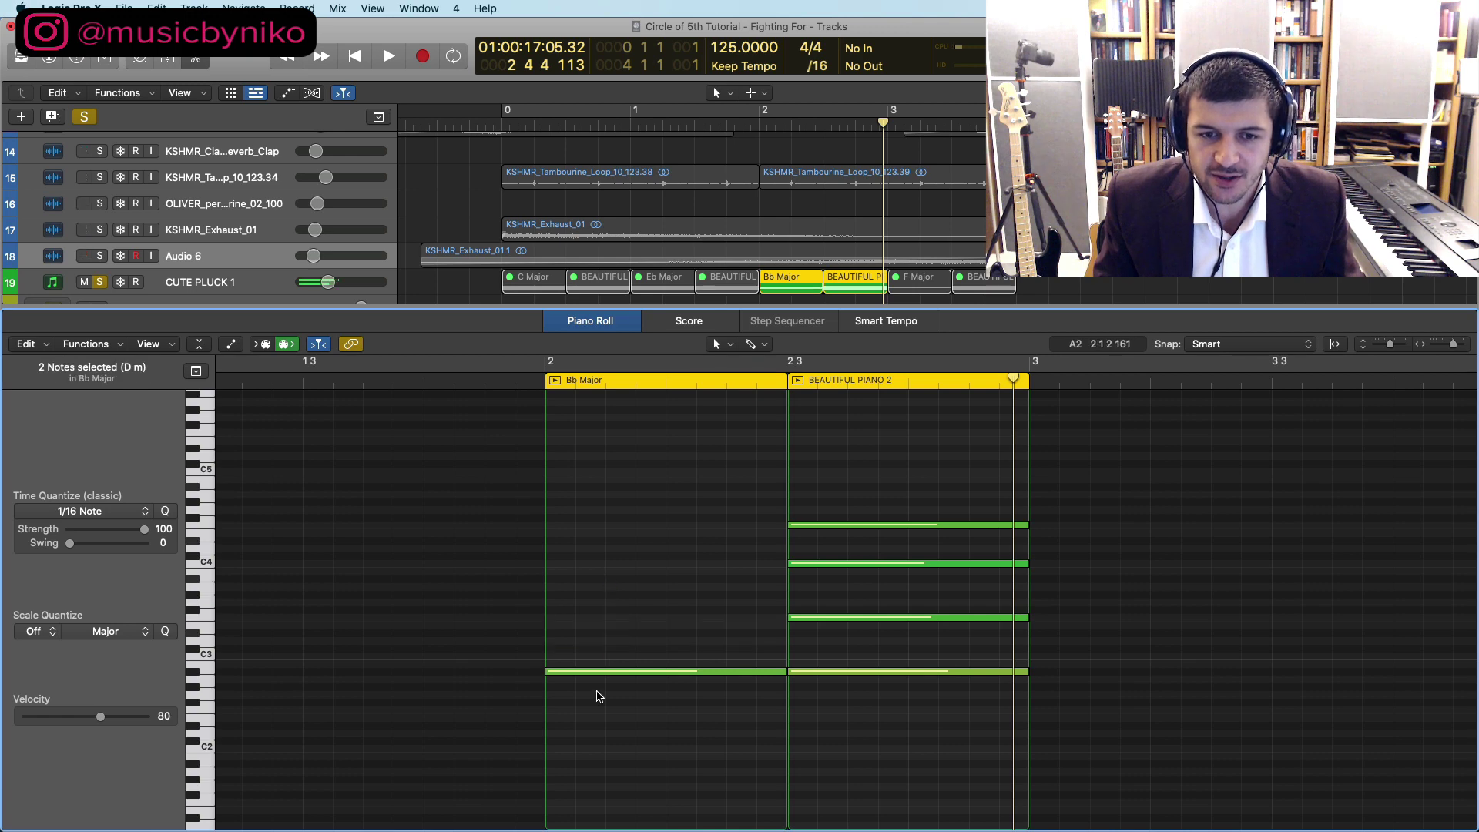
left_click(600, 671)
left_click_drag(600, 672, 601, 623)
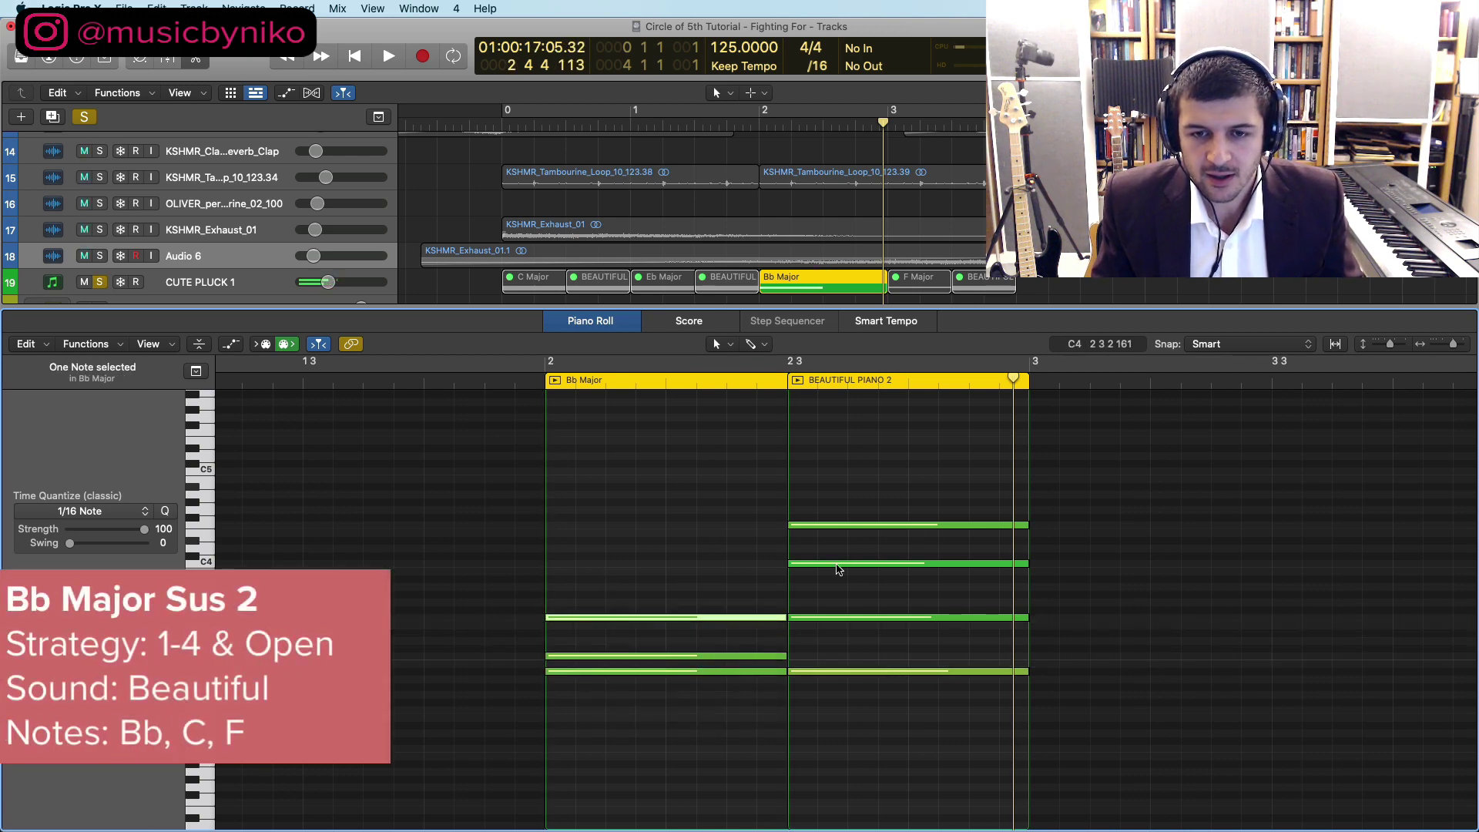
Step: Raise the Bb and F3 notes an octave, then play from just before bar 2
left_click(839, 563)
left_click(608, 656)
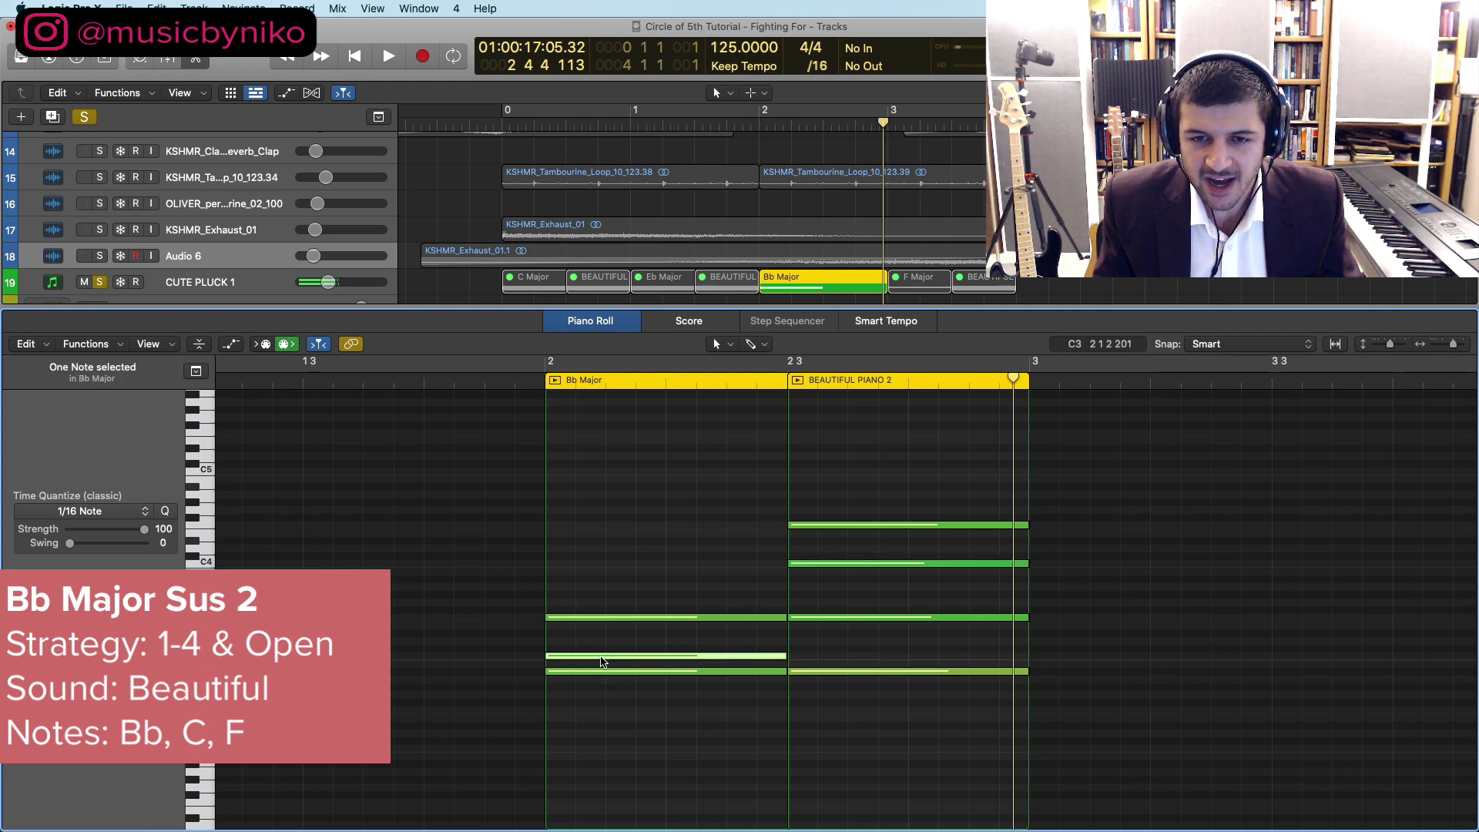
key("alt+shift+Up")
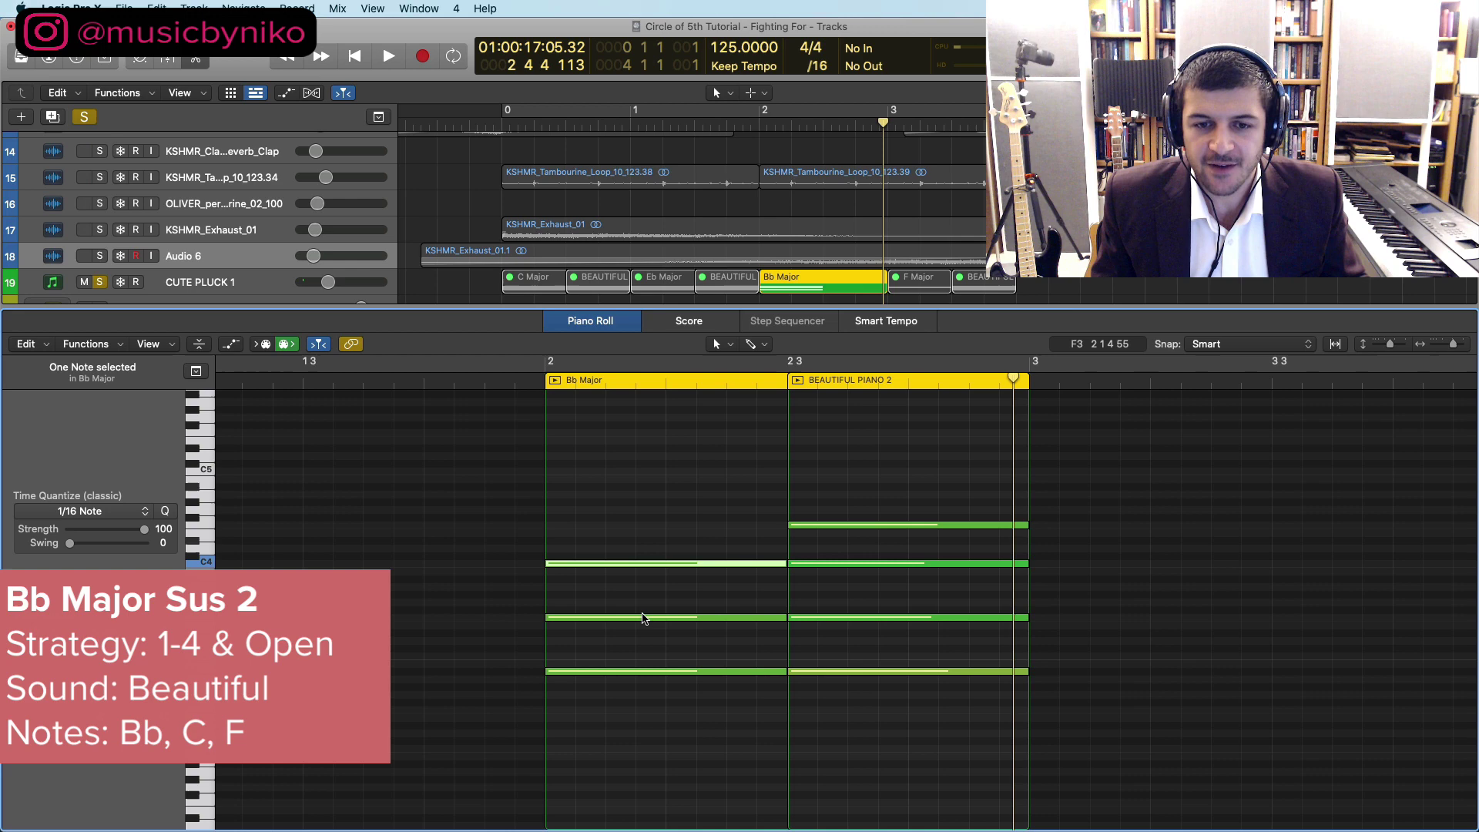
left_click(644, 617)
left_click_drag(645, 617, 647, 529)
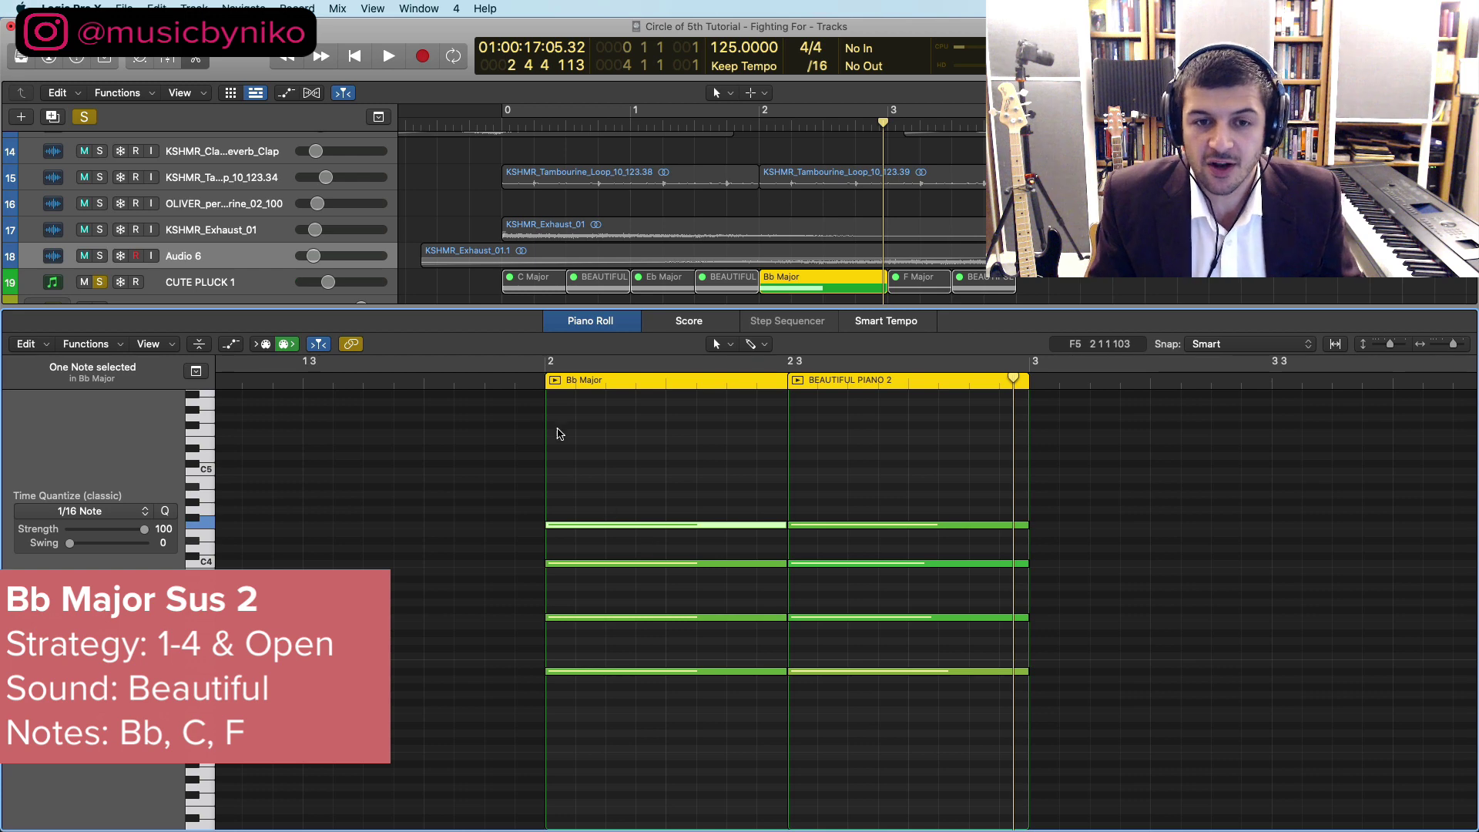
left_click(532, 379)
key("space")
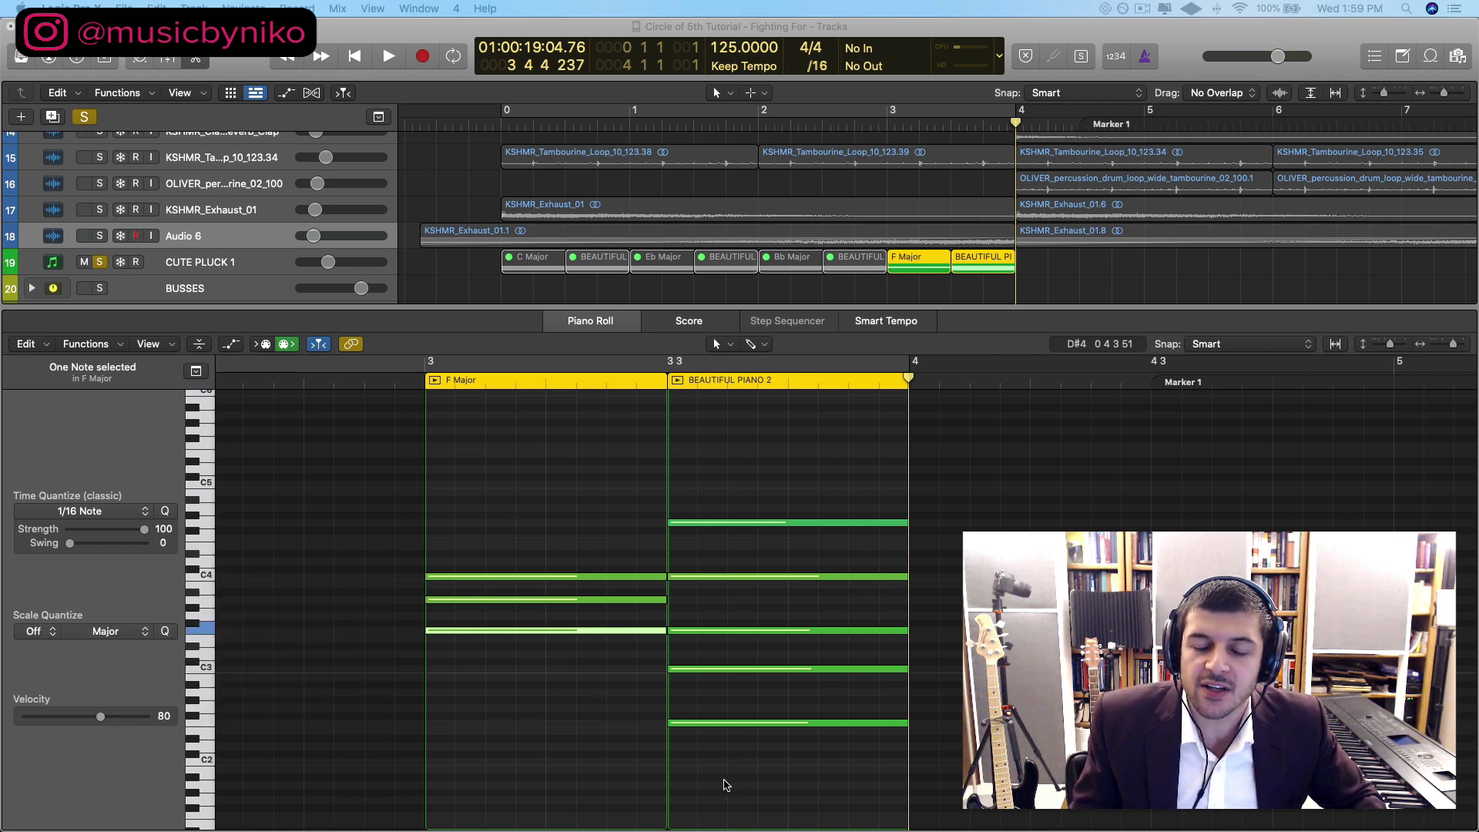
Step: Audition the F Major chord, then move its lower notes down to match BEAUTIFUL PIANO 2
key("space")
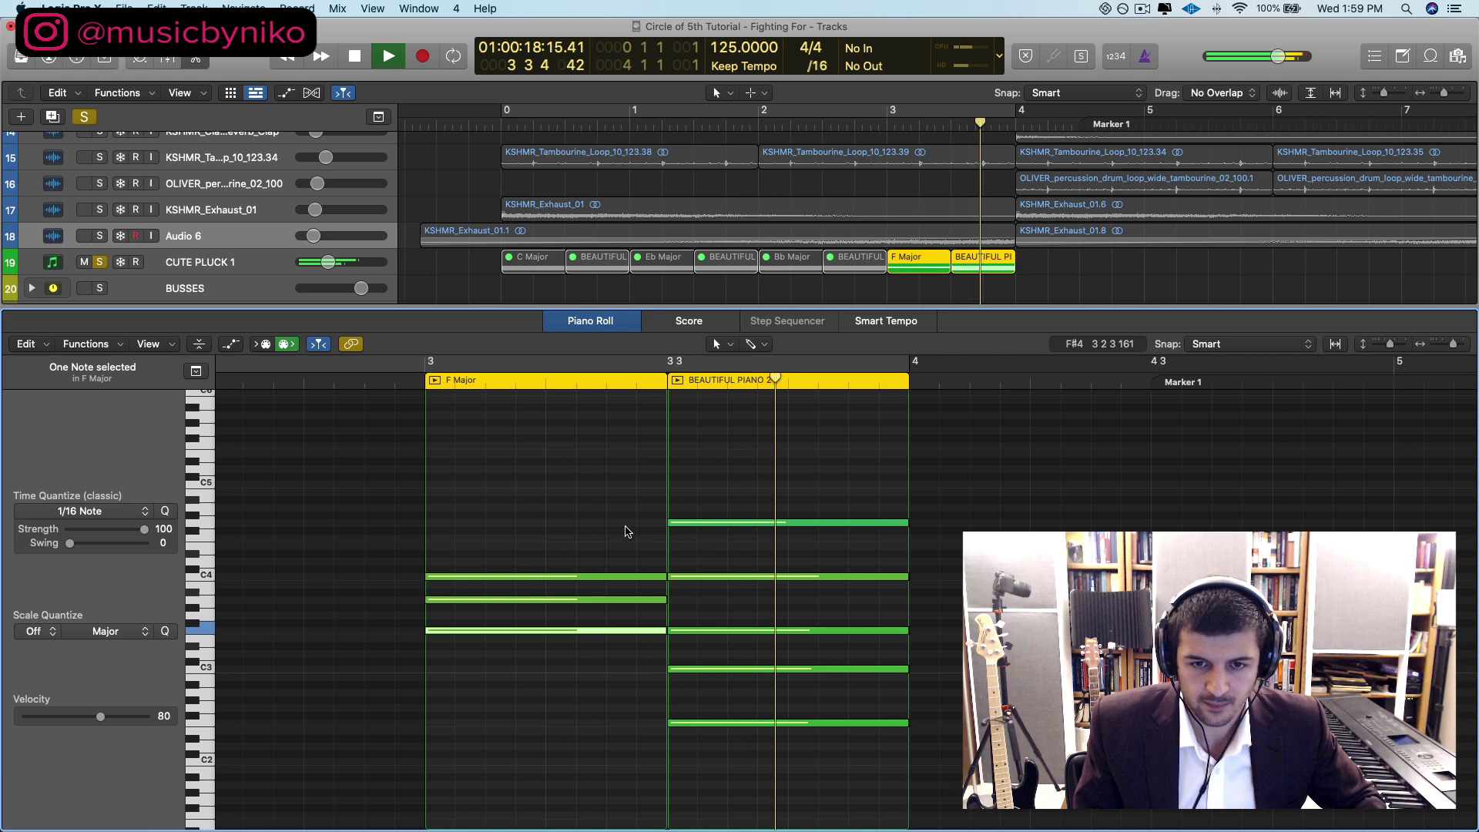
key("space")
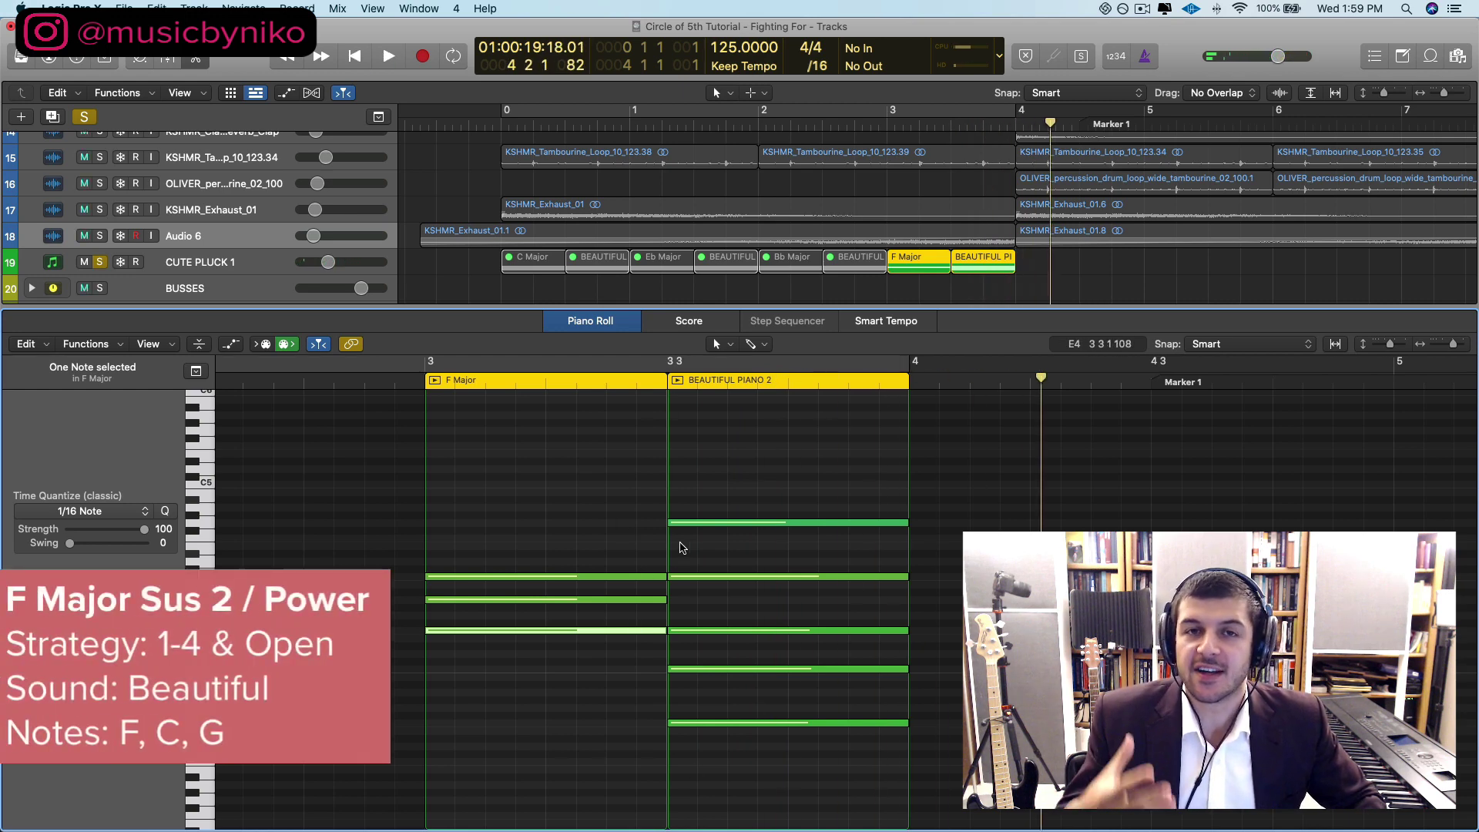
left_click_drag(691, 755, 693, 571)
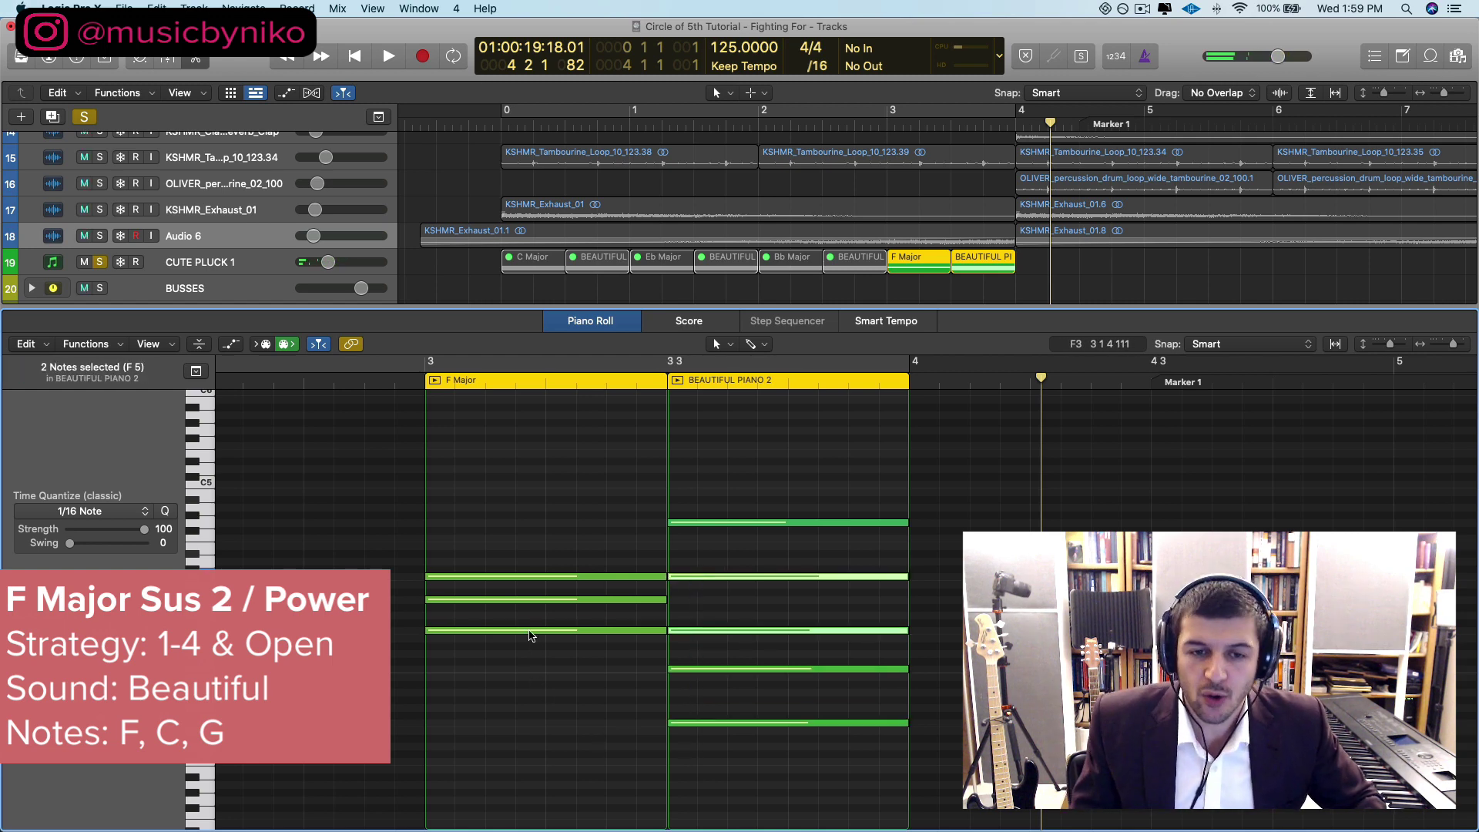
left_click_drag(528, 634, 529, 724)
left_click_drag(554, 605, 549, 676)
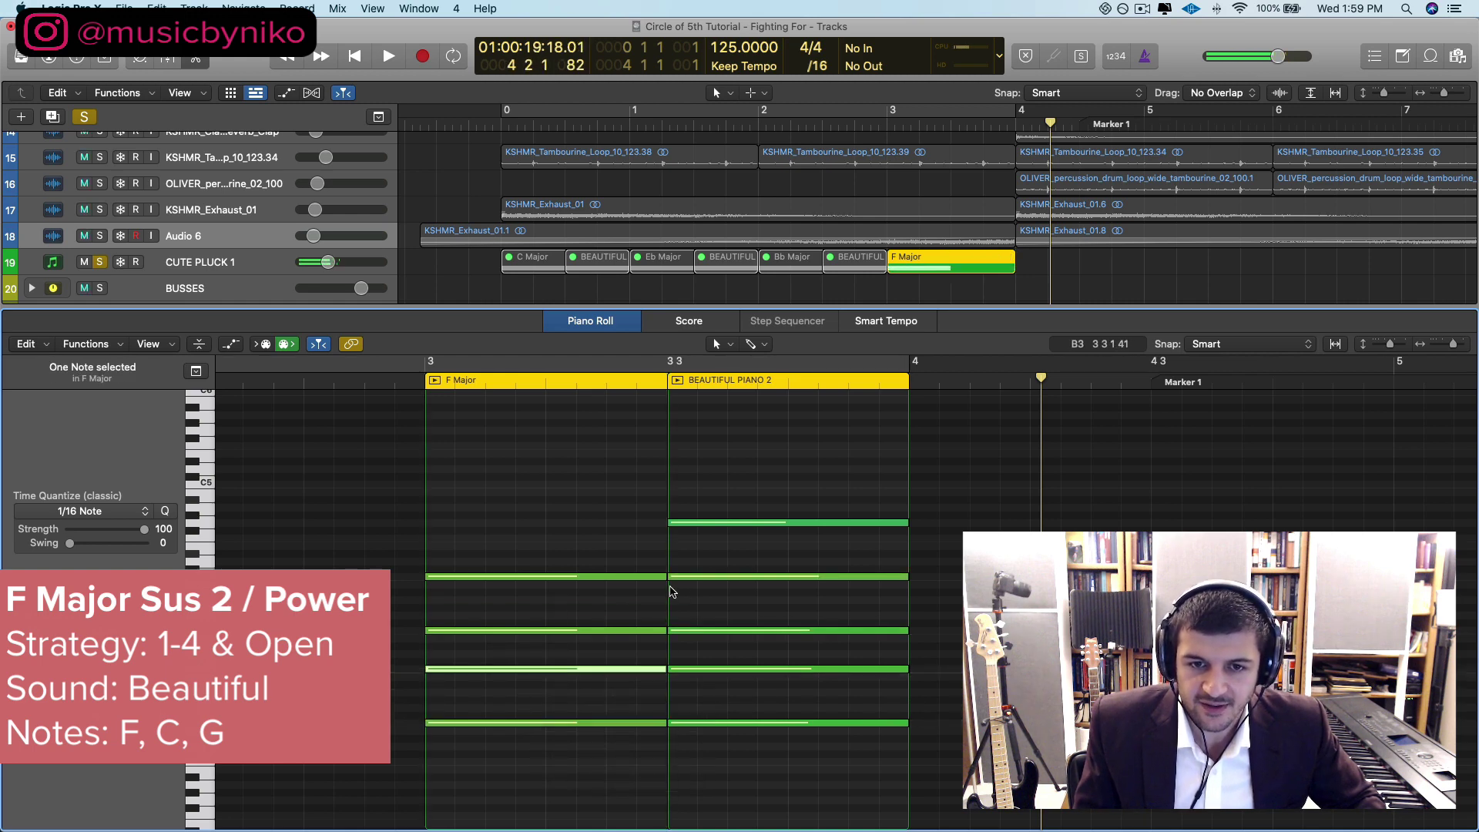
Step: Copy the upper F Major note up to finish the sus2/power voicing, then play from bar 3
left_click(691, 523)
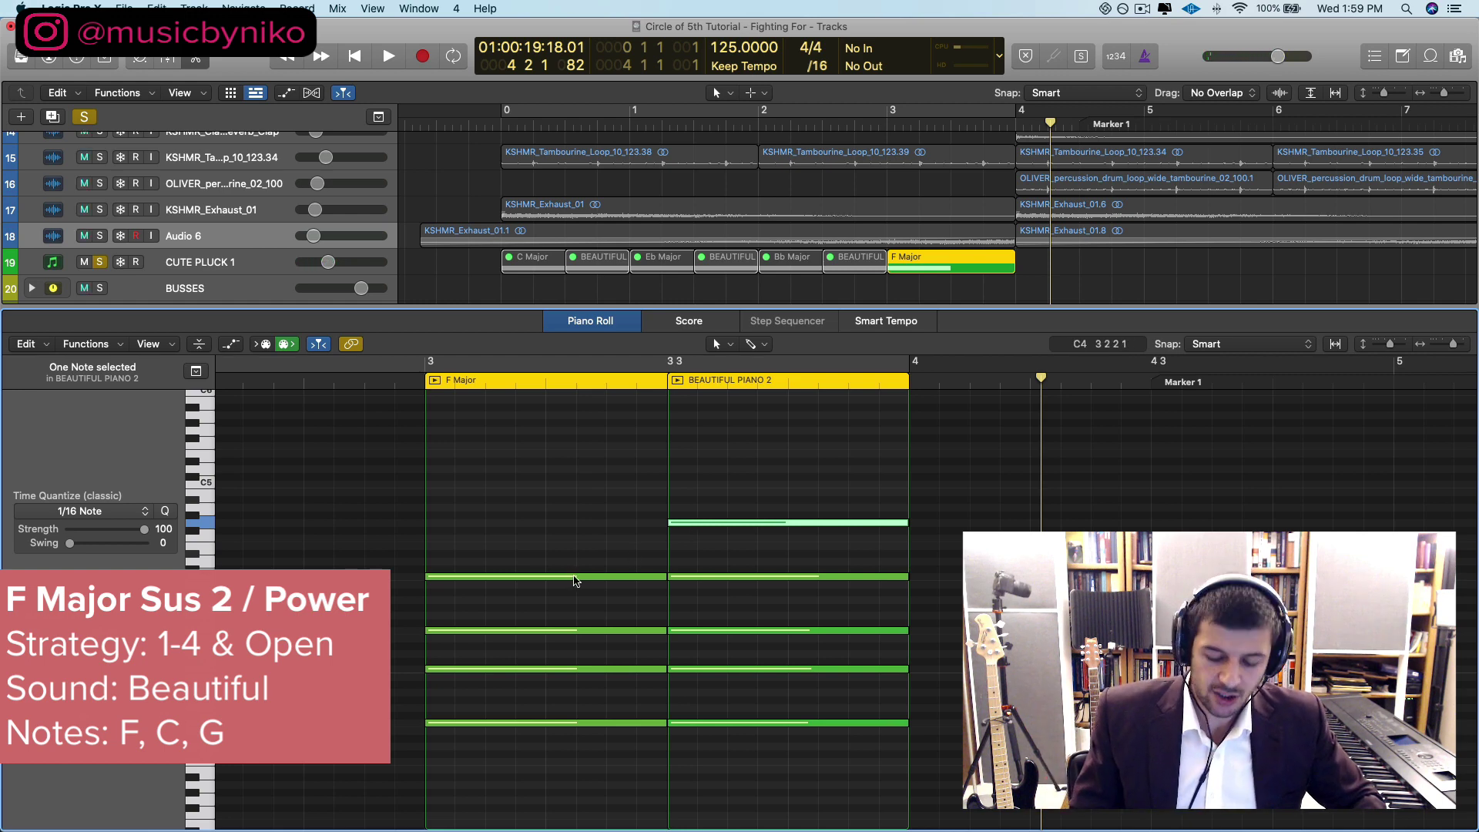
left_click(572, 576)
left_click_drag(573, 570, 574, 517)
left_click(422, 381)
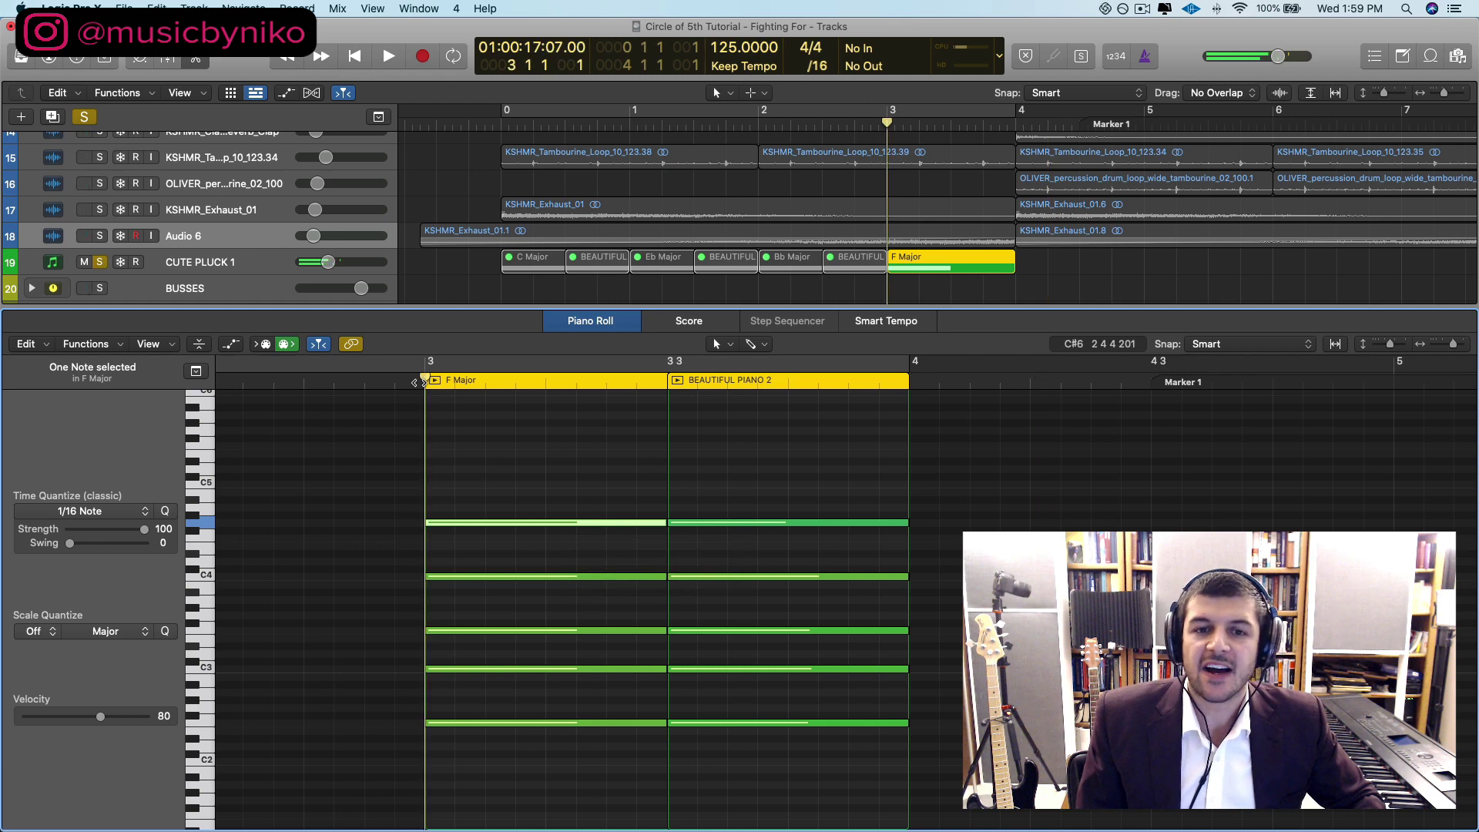
key("space")
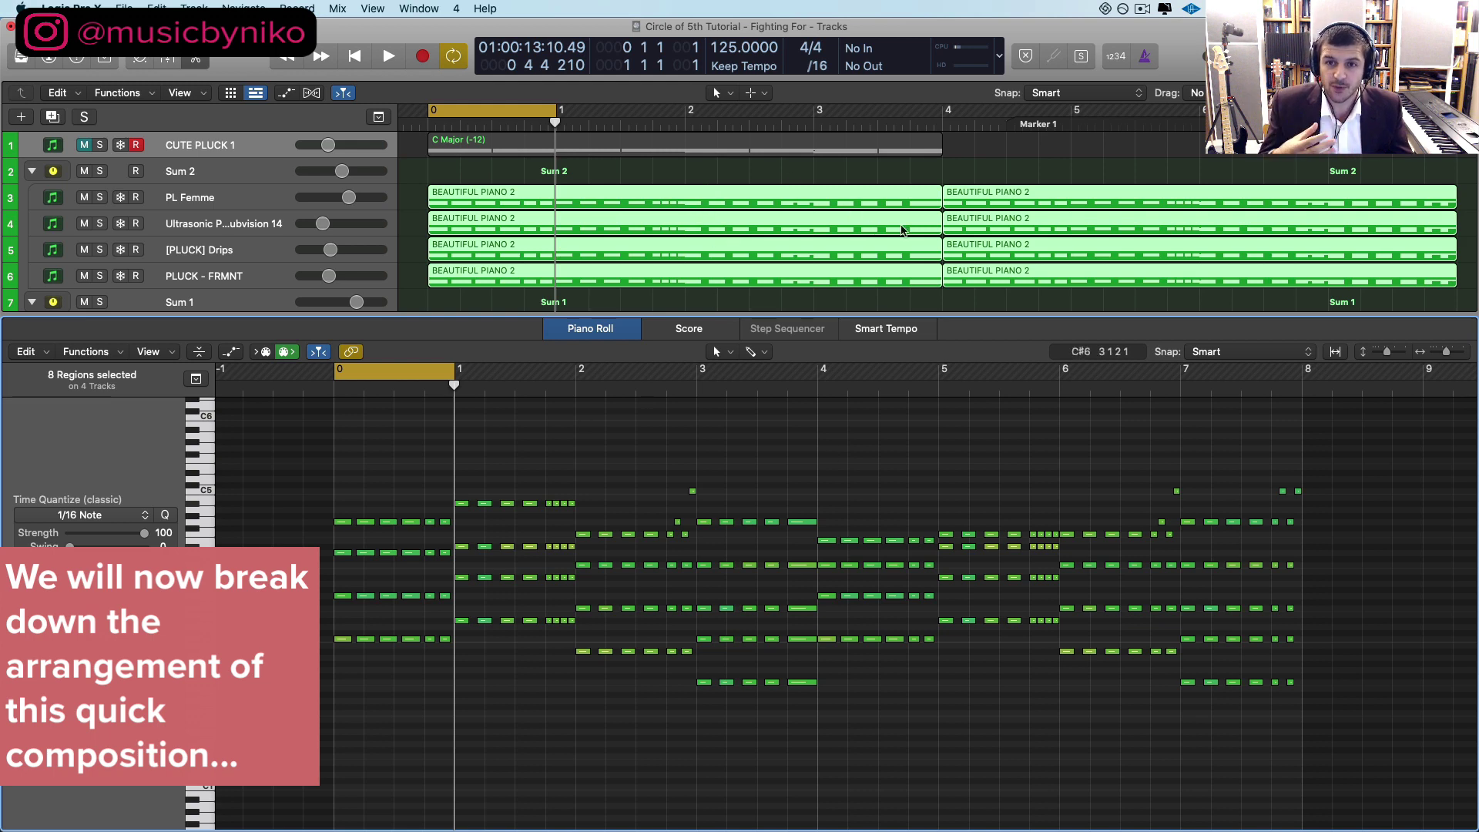
Step: Solo the Sum 2 synth group and loop the Csus2 section at bars 0–1
scroll(949, 220, "right", 2)
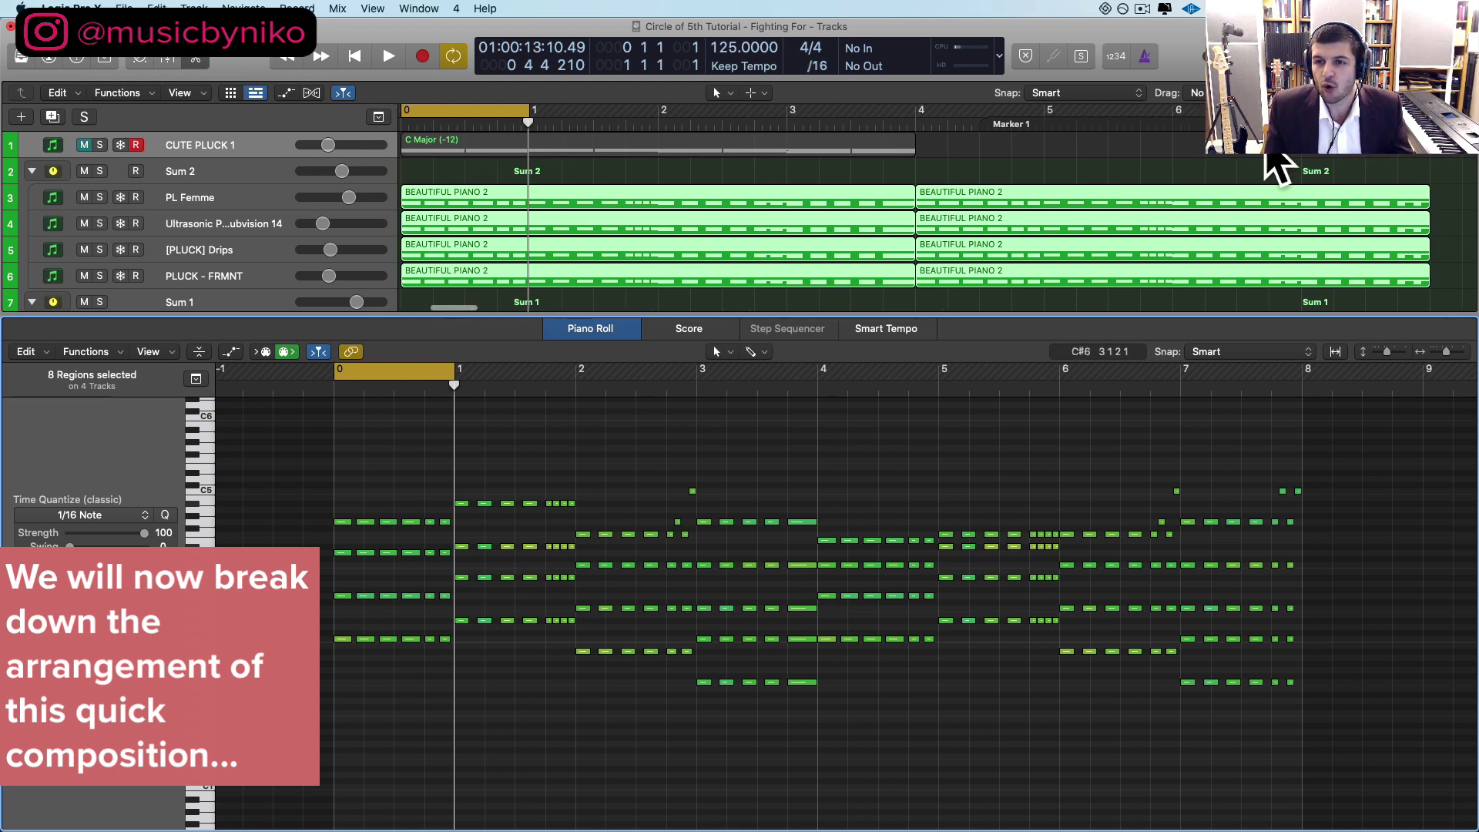
scroll(963, 177, "left", 3)
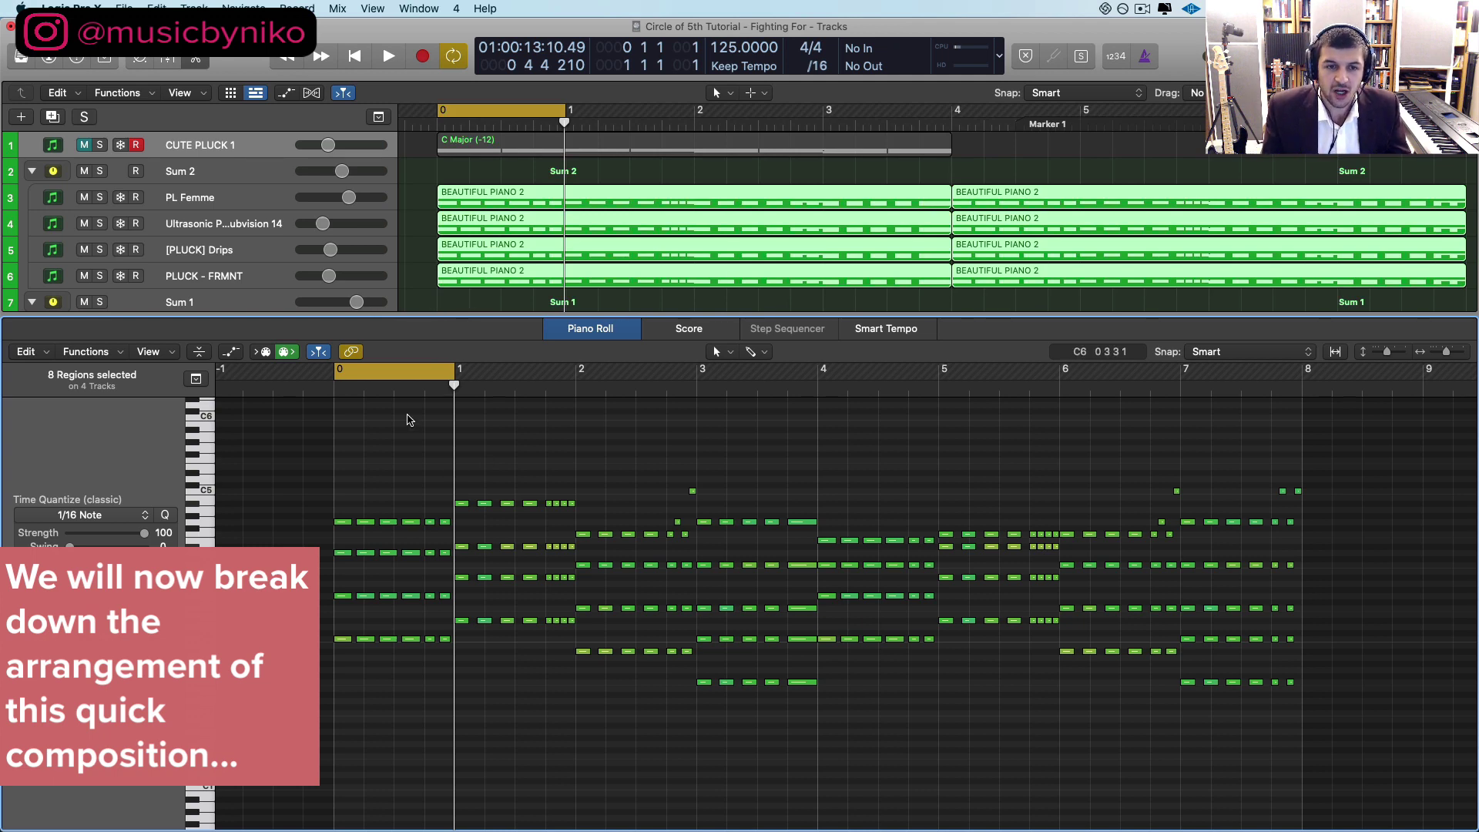
left_click(100, 174)
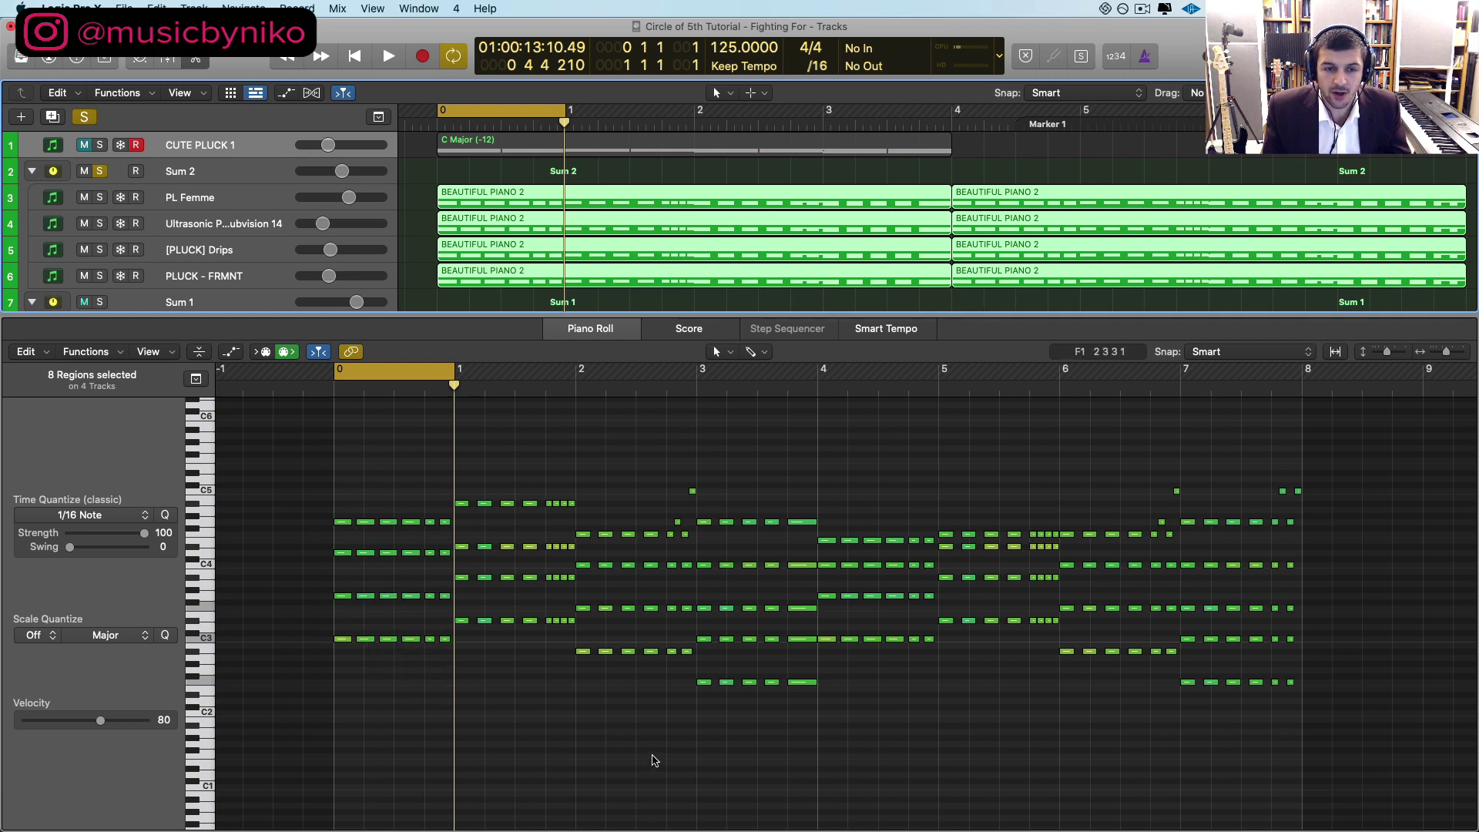
key("space")
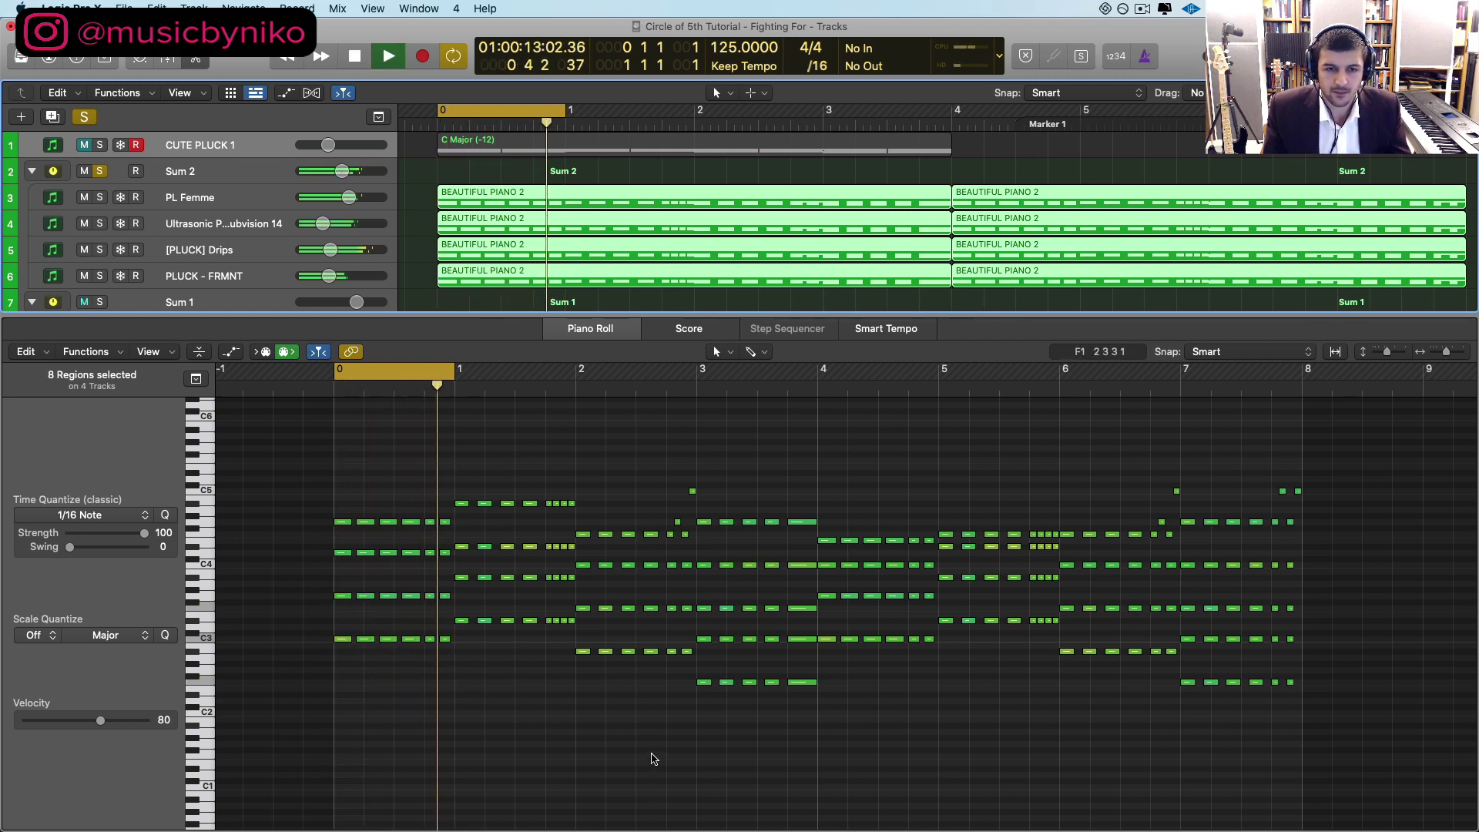
key("space")
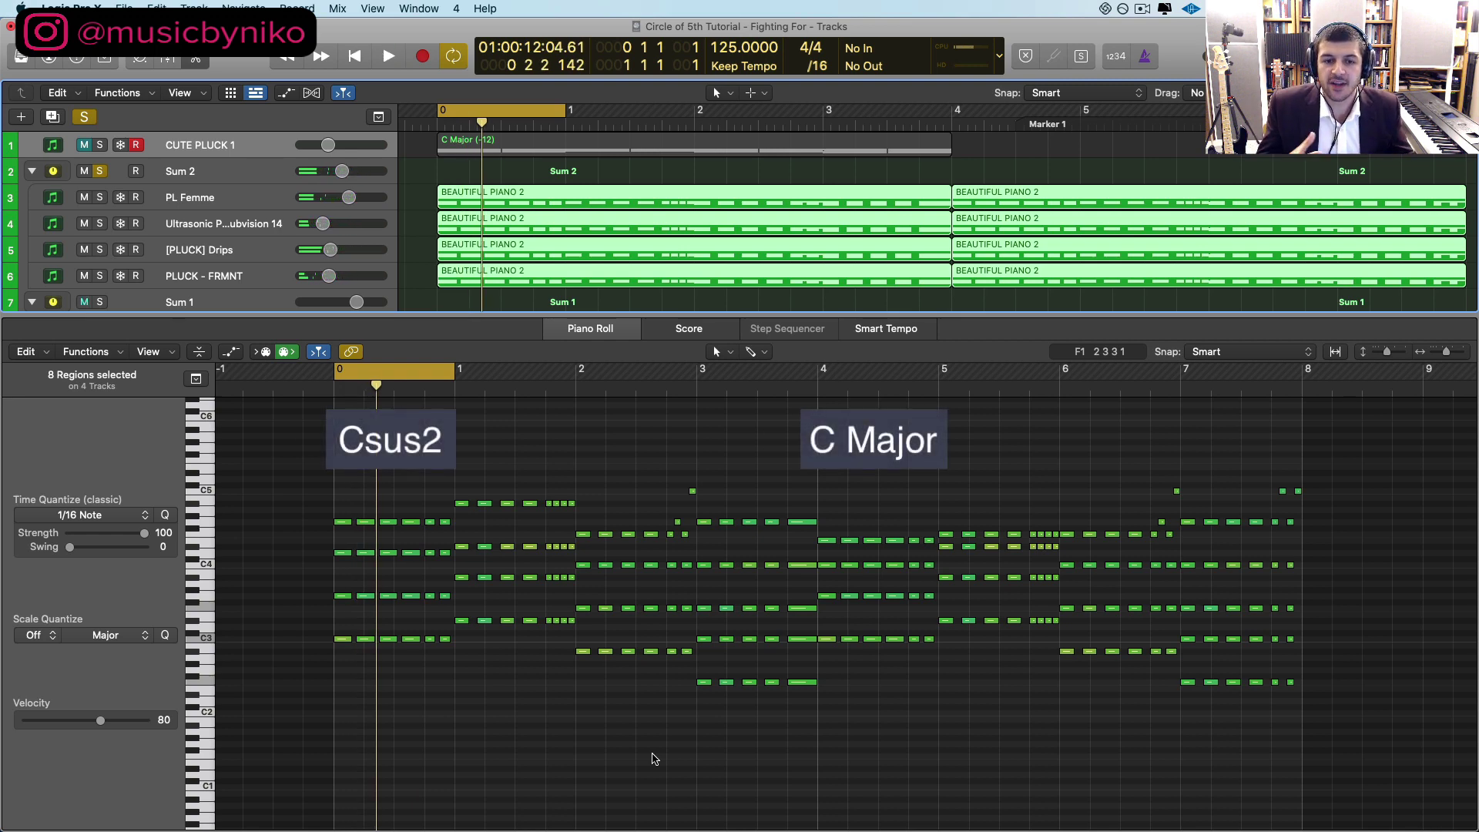
Step: Loop the C Major section at bars 4–5
left_click_drag(446, 372, 931, 400)
key("space")
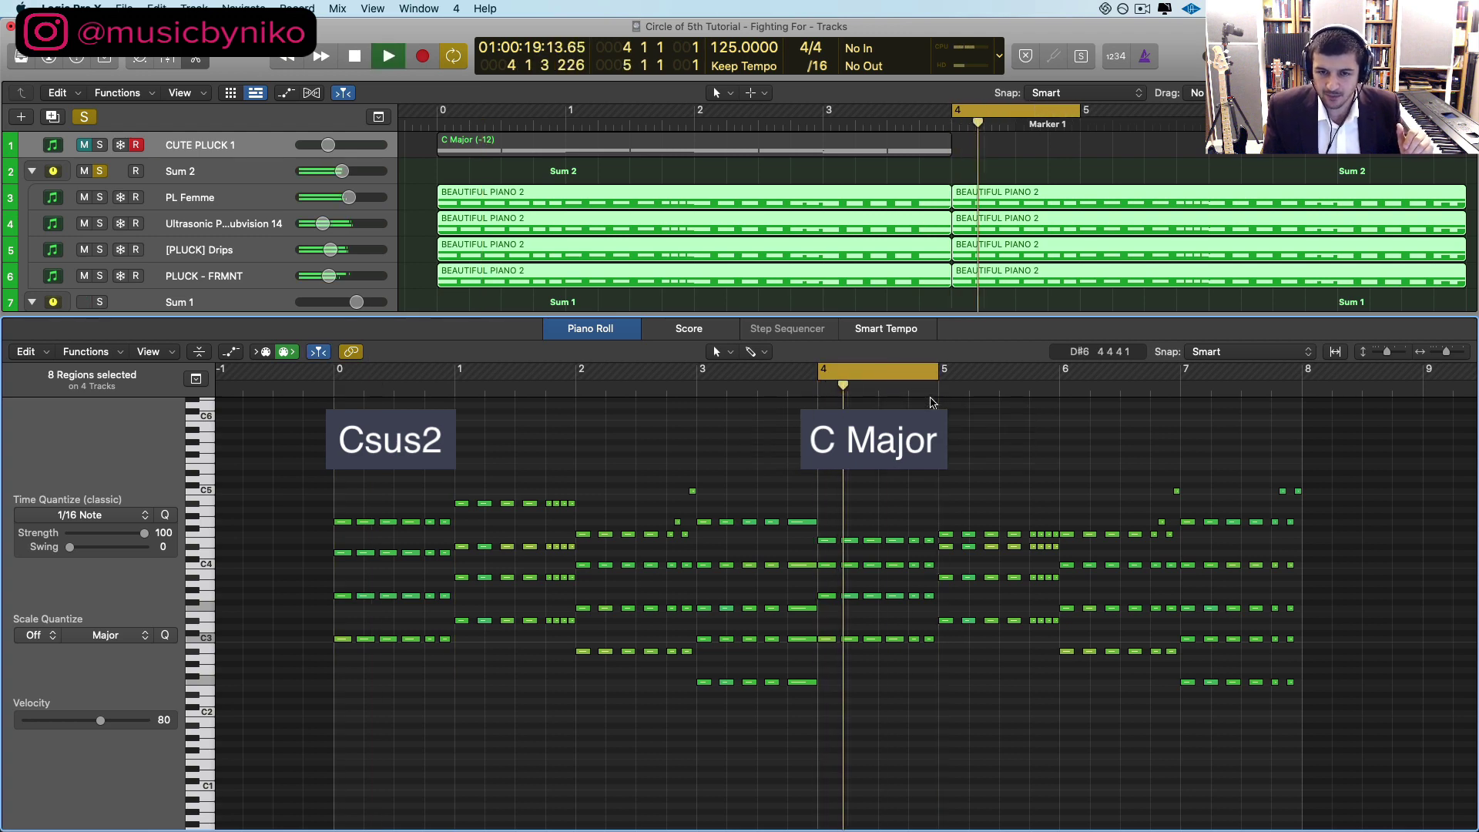
key("space")
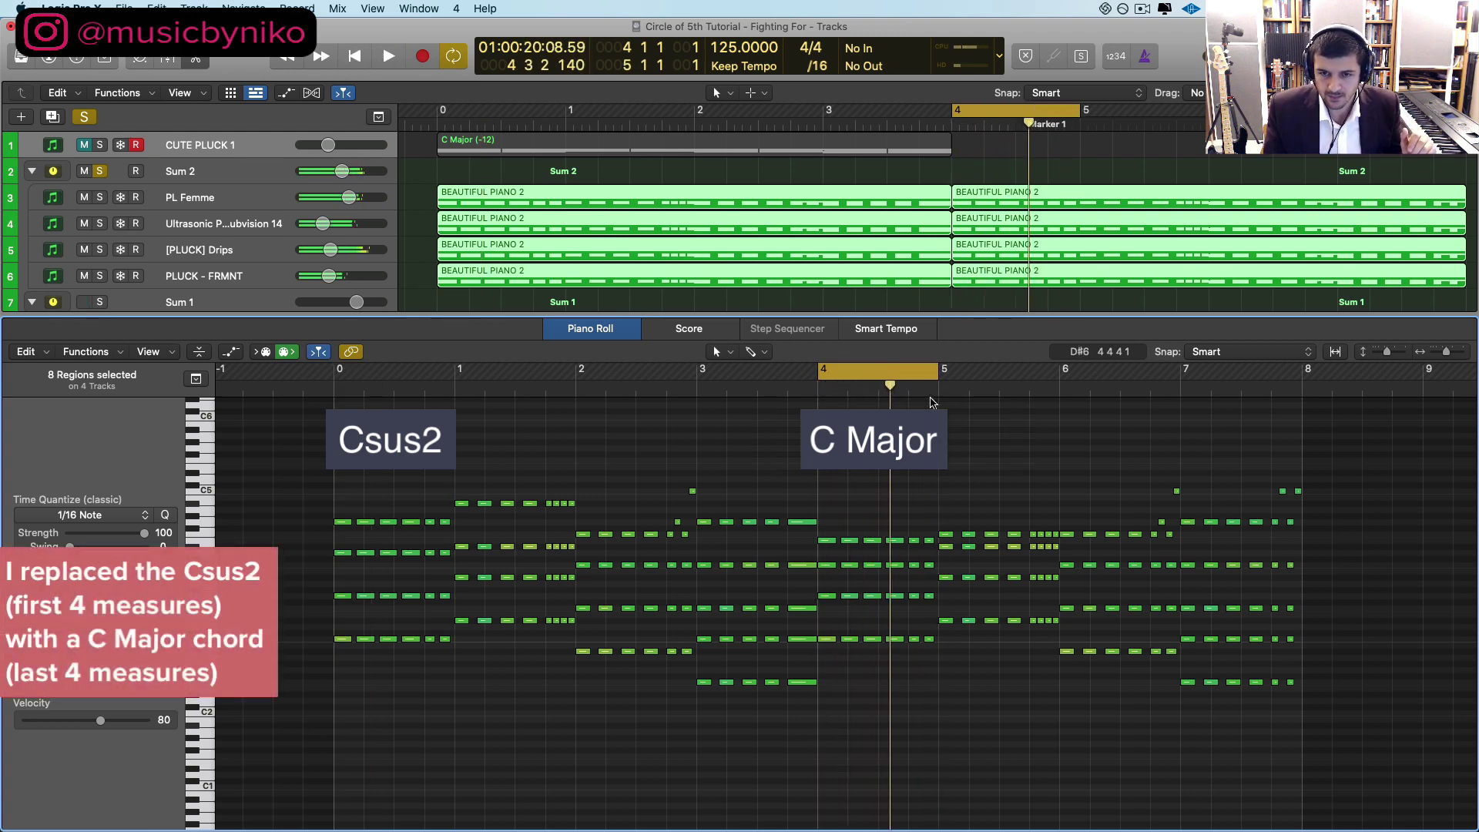
left_click_drag(932, 400, 458, 432)
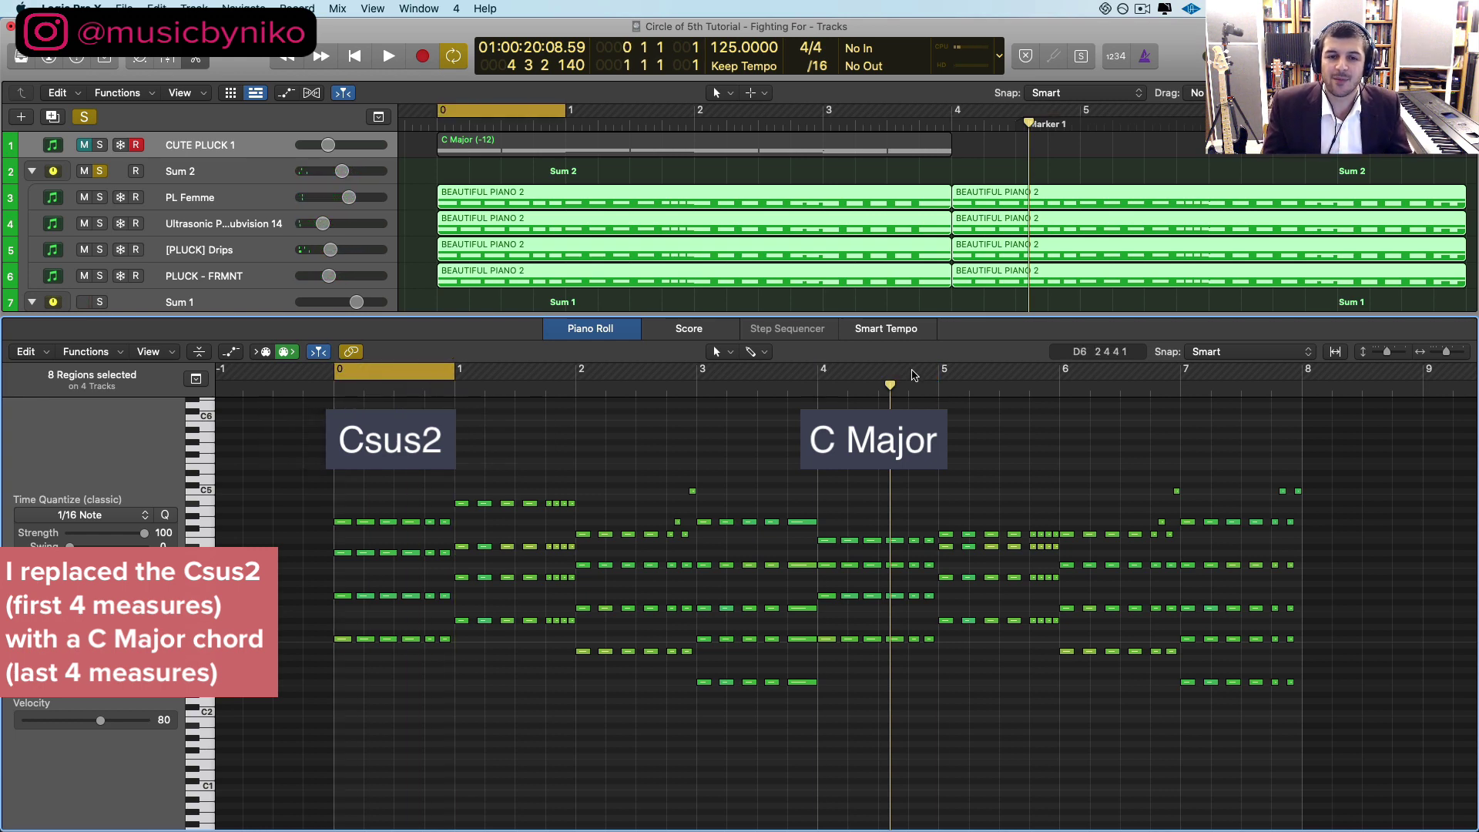
left_click_drag(821, 379, 928, 395)
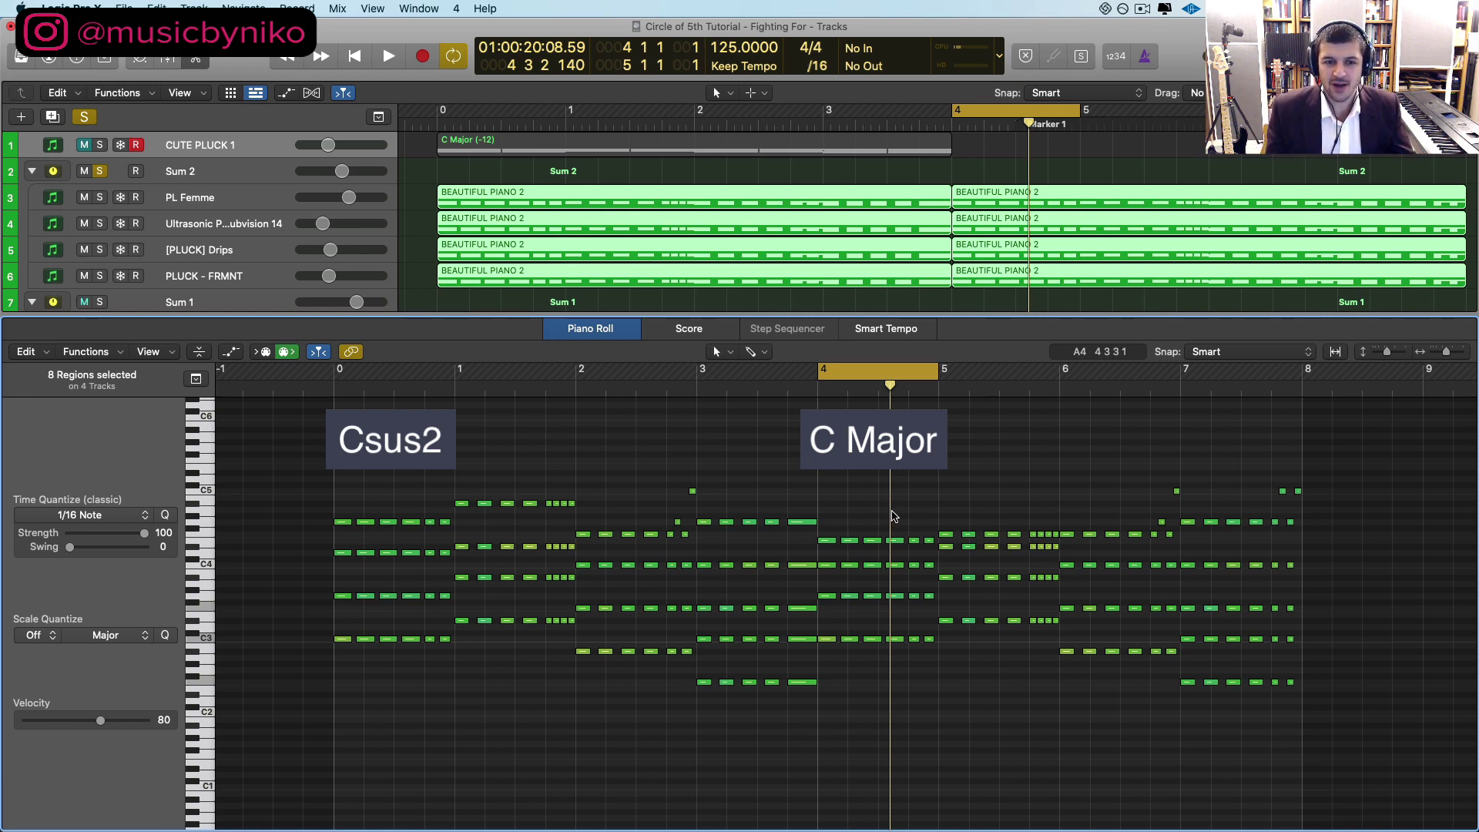
Step: Loop the Eb power chord at bars 1–2, then the Eb sus2 chord at bars 5–6
left_click_drag(459, 373, 571, 401)
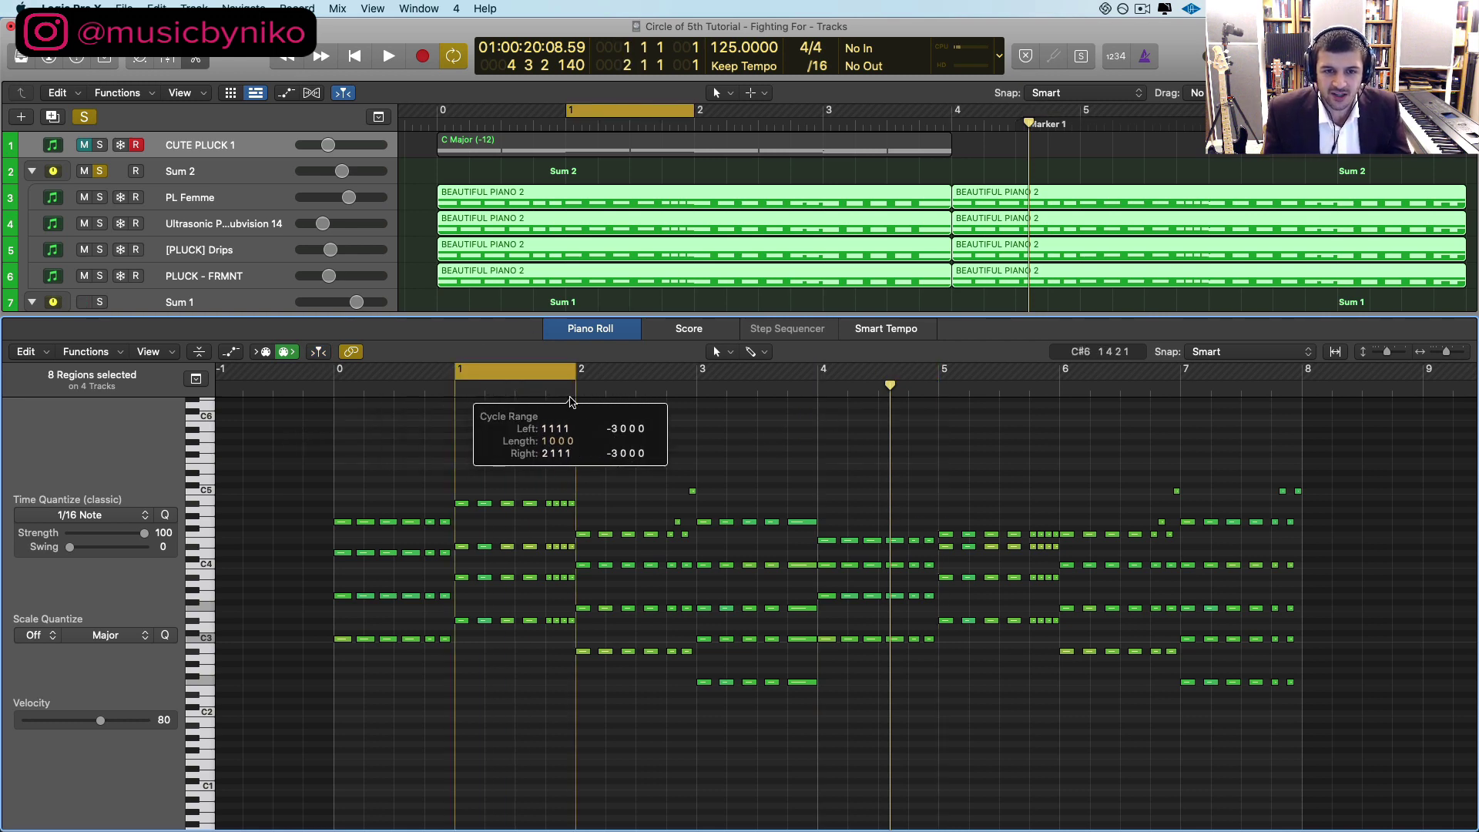
key("space")
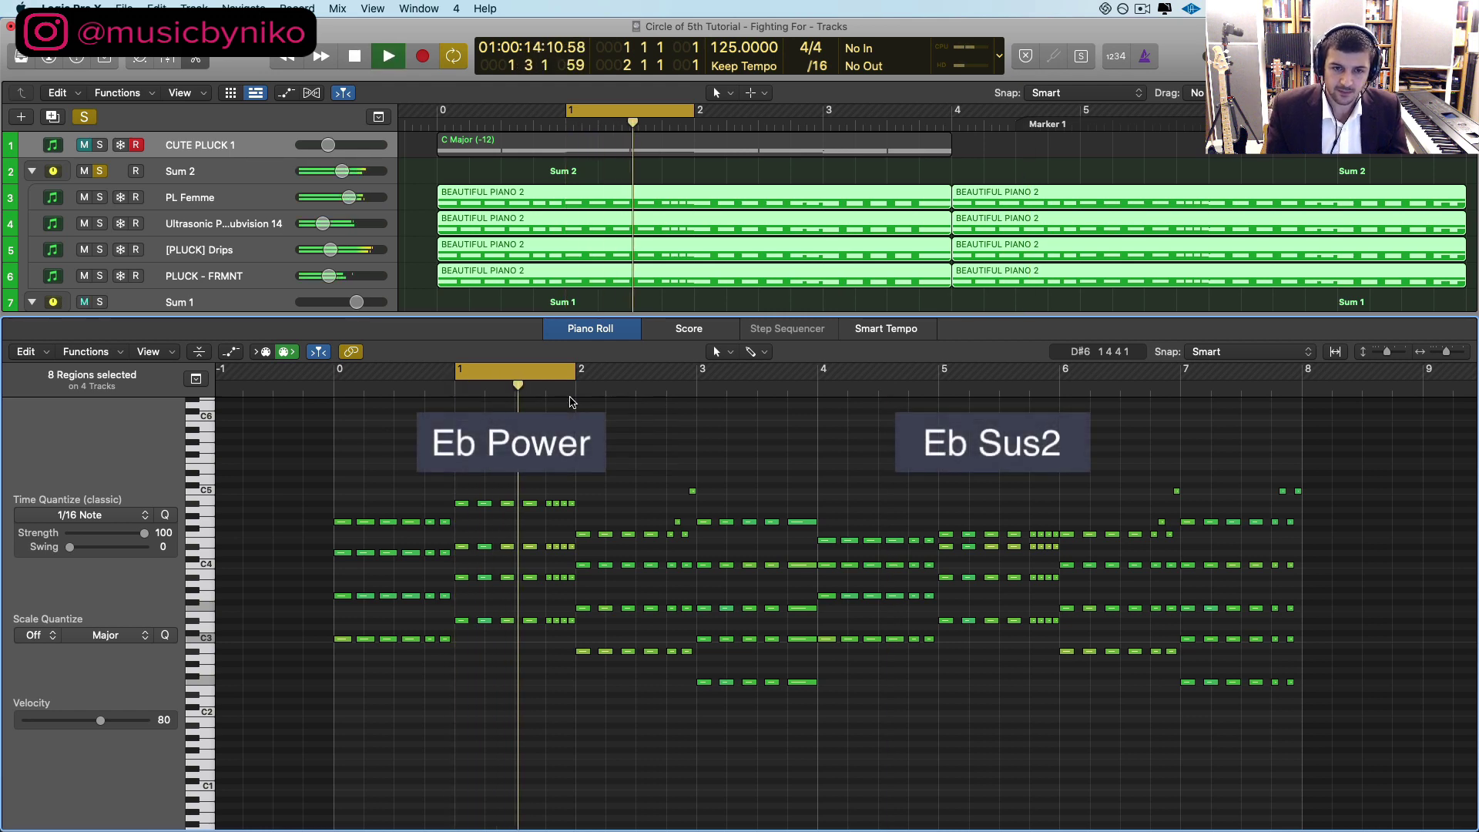
key("space")
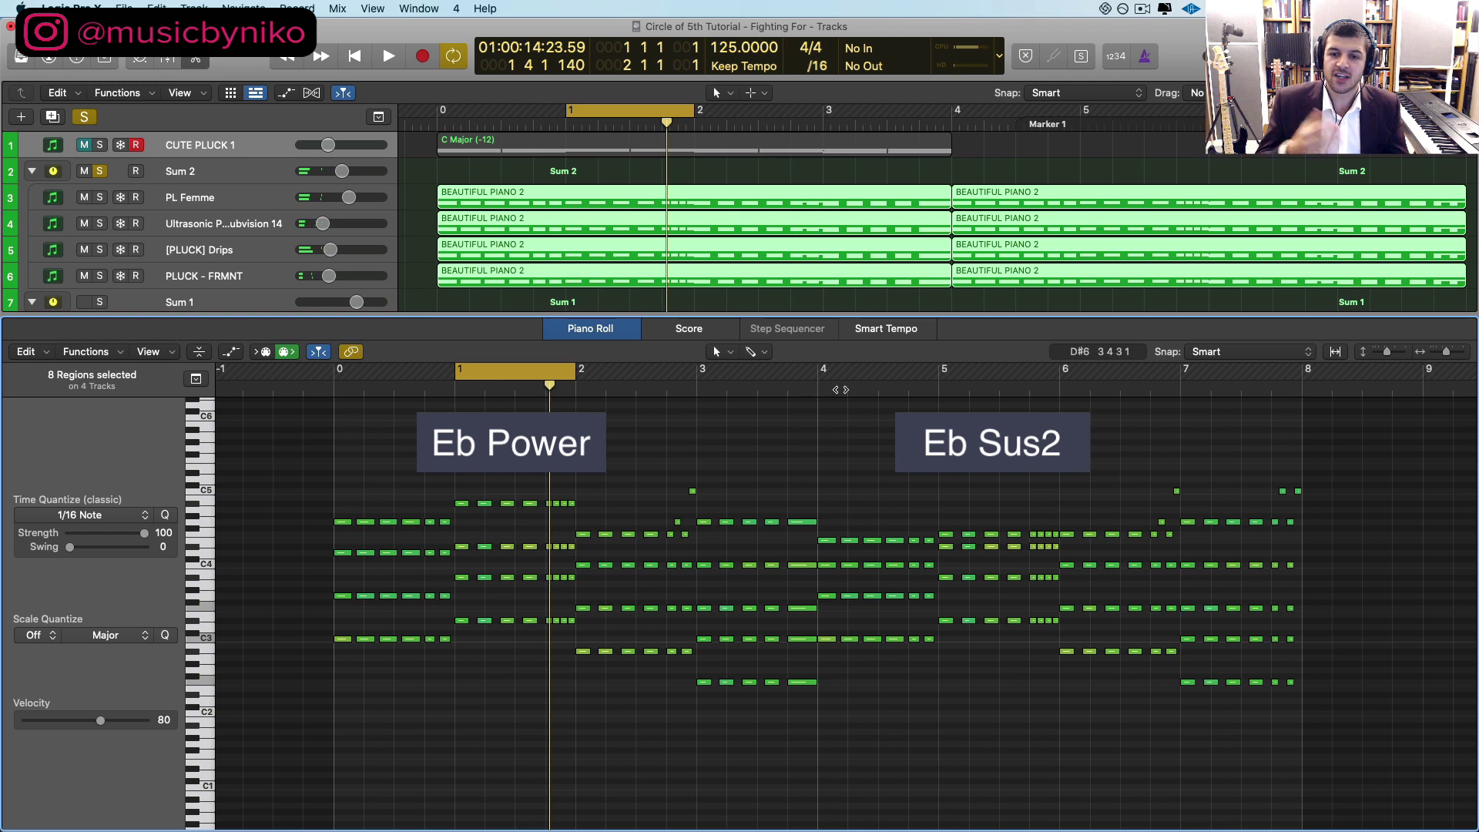
left_click_drag(946, 378, 1059, 405)
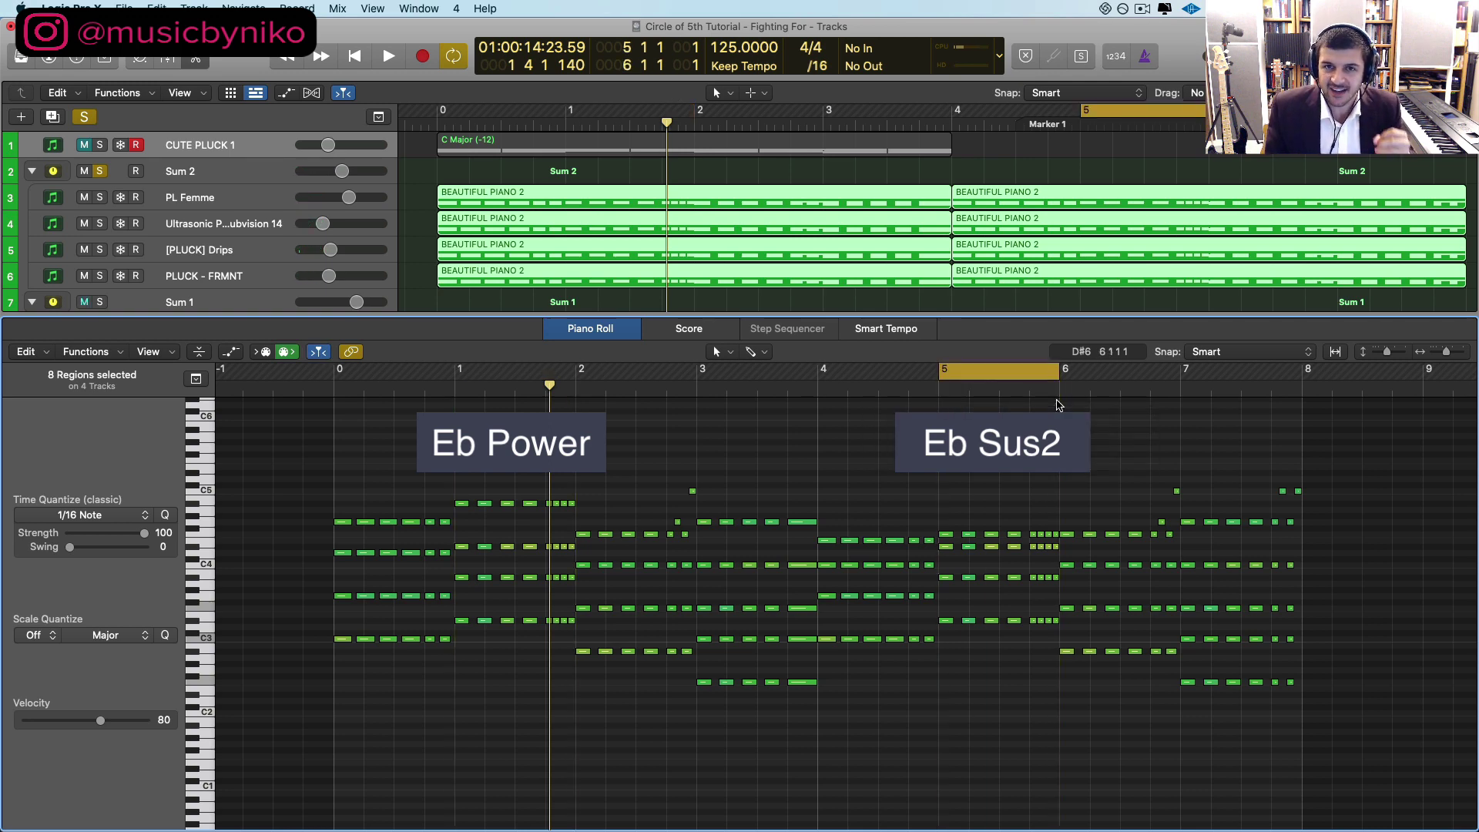
key("space")
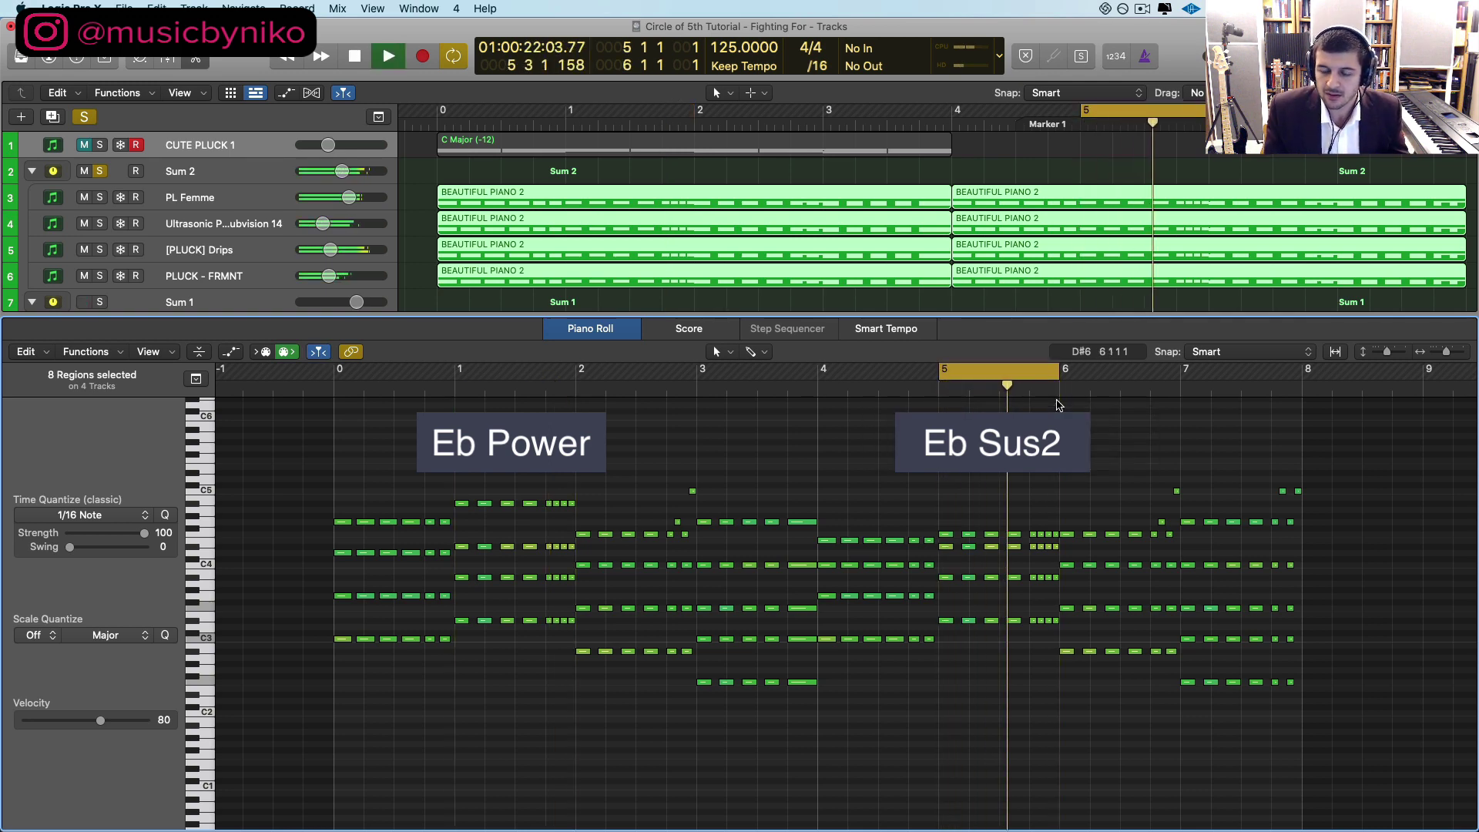
key("space")
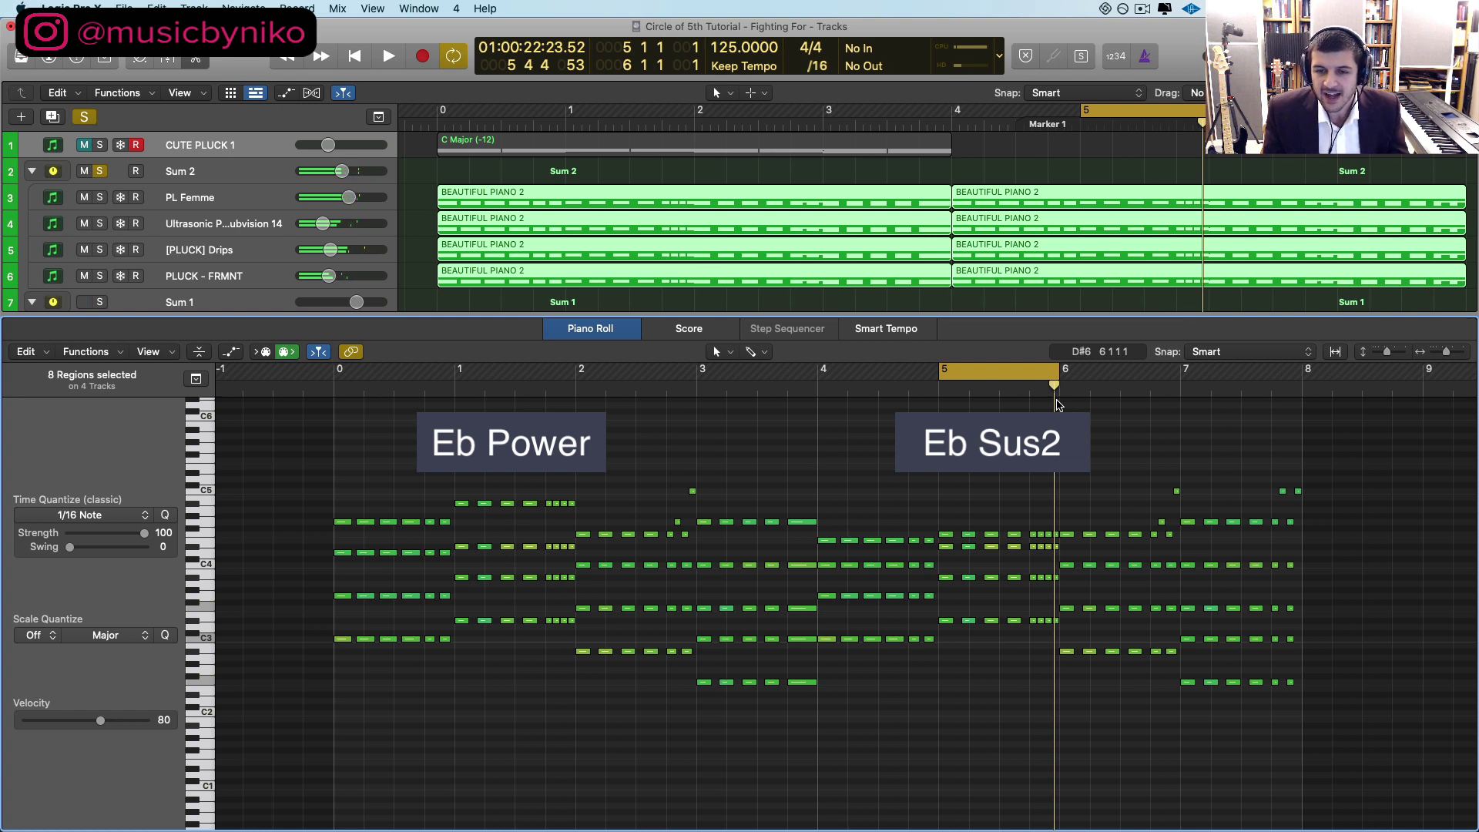
Step: Select the Eb 5 notes of the bar-5 Eb sus2 chord and turn Cycle off
left_click_drag(961, 662, 951, 506)
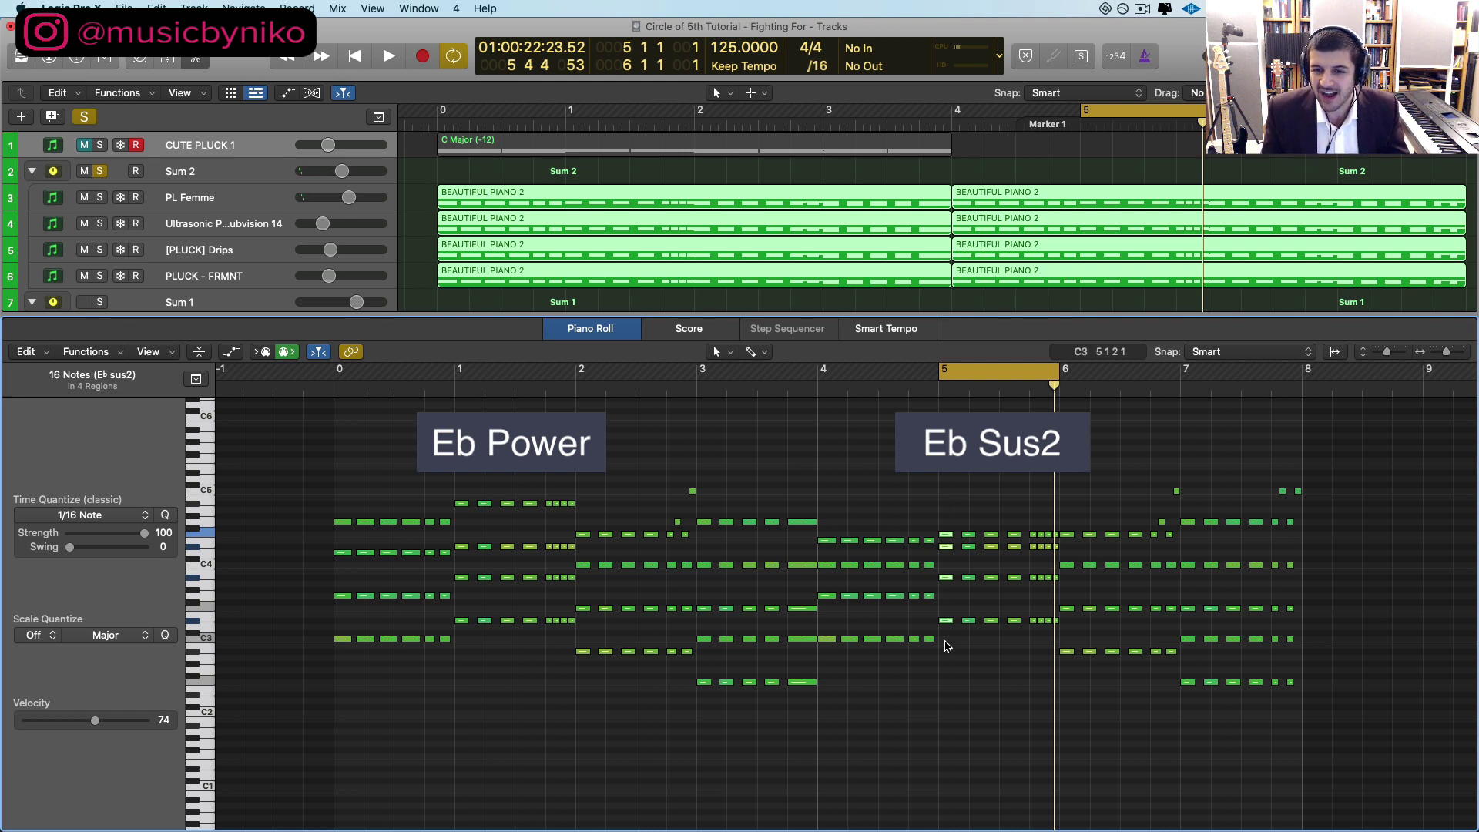
left_click(946, 620, "shift")
left_click(945, 577, "shift")
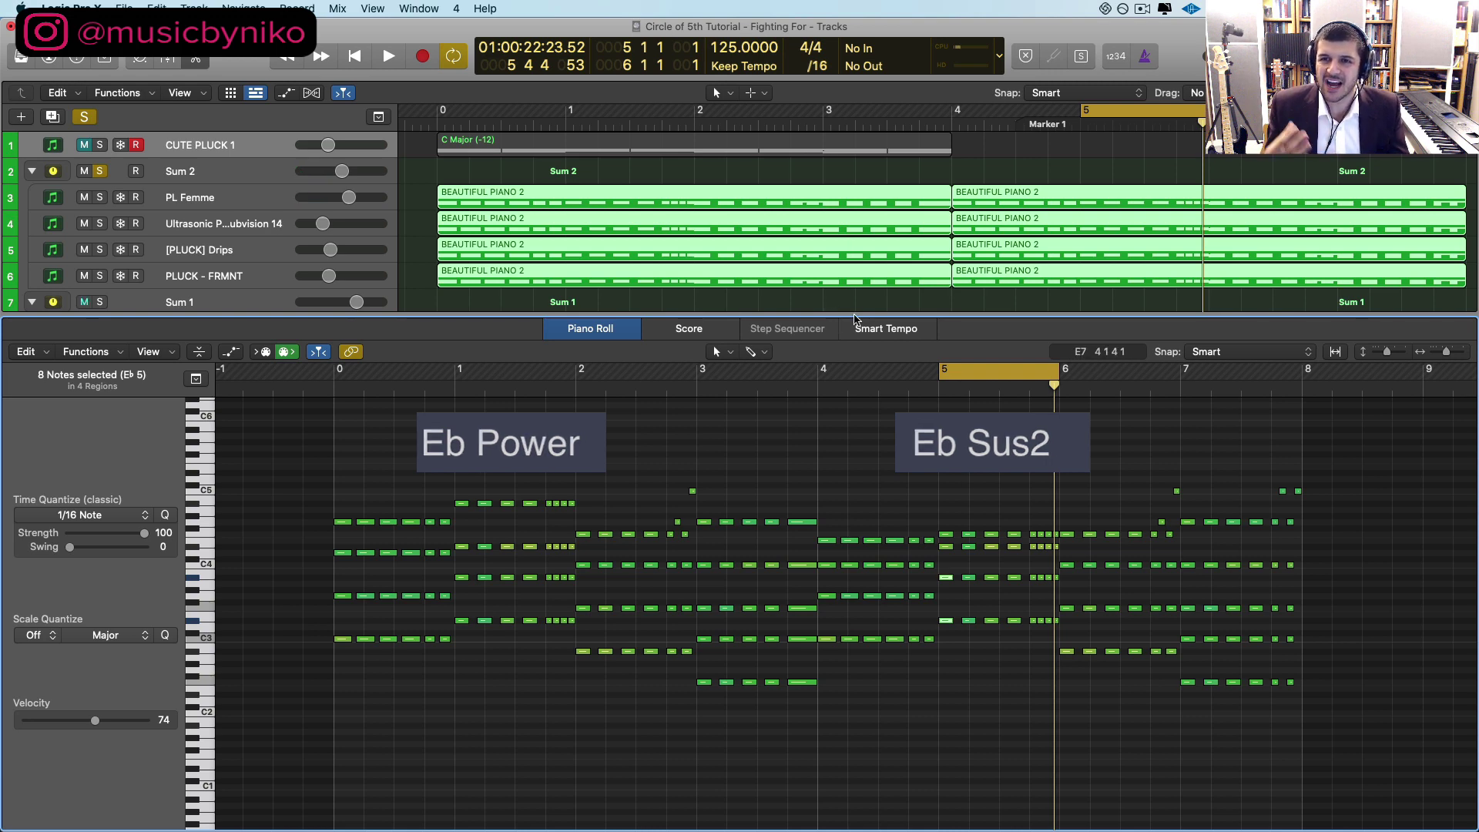
left_click(1080, 114)
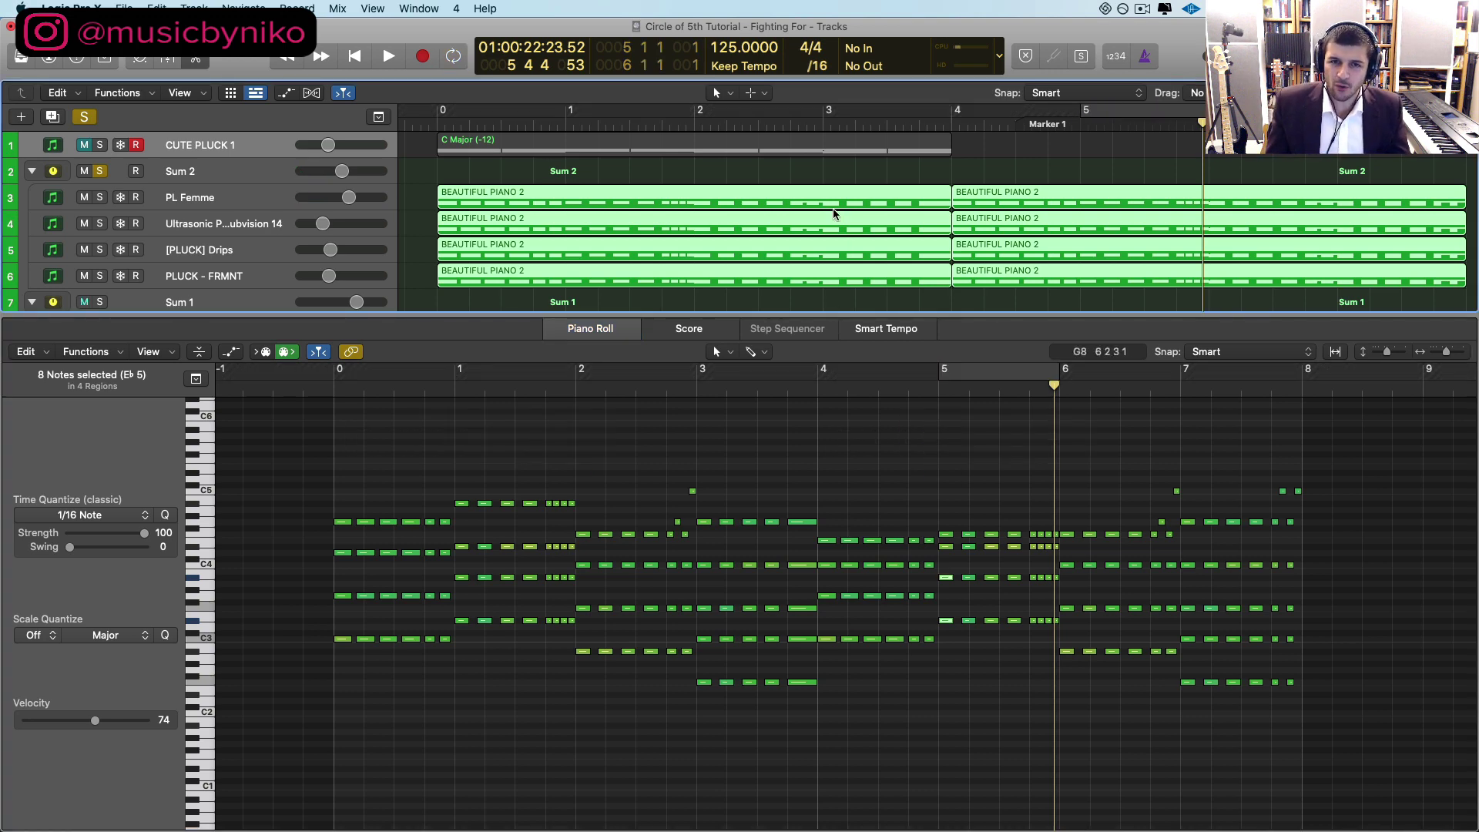
Step: Show automation curves, solo the Ultrasonic PD - Dubvision 14 synth and start playback
scroll(955, 224, "down", 1)
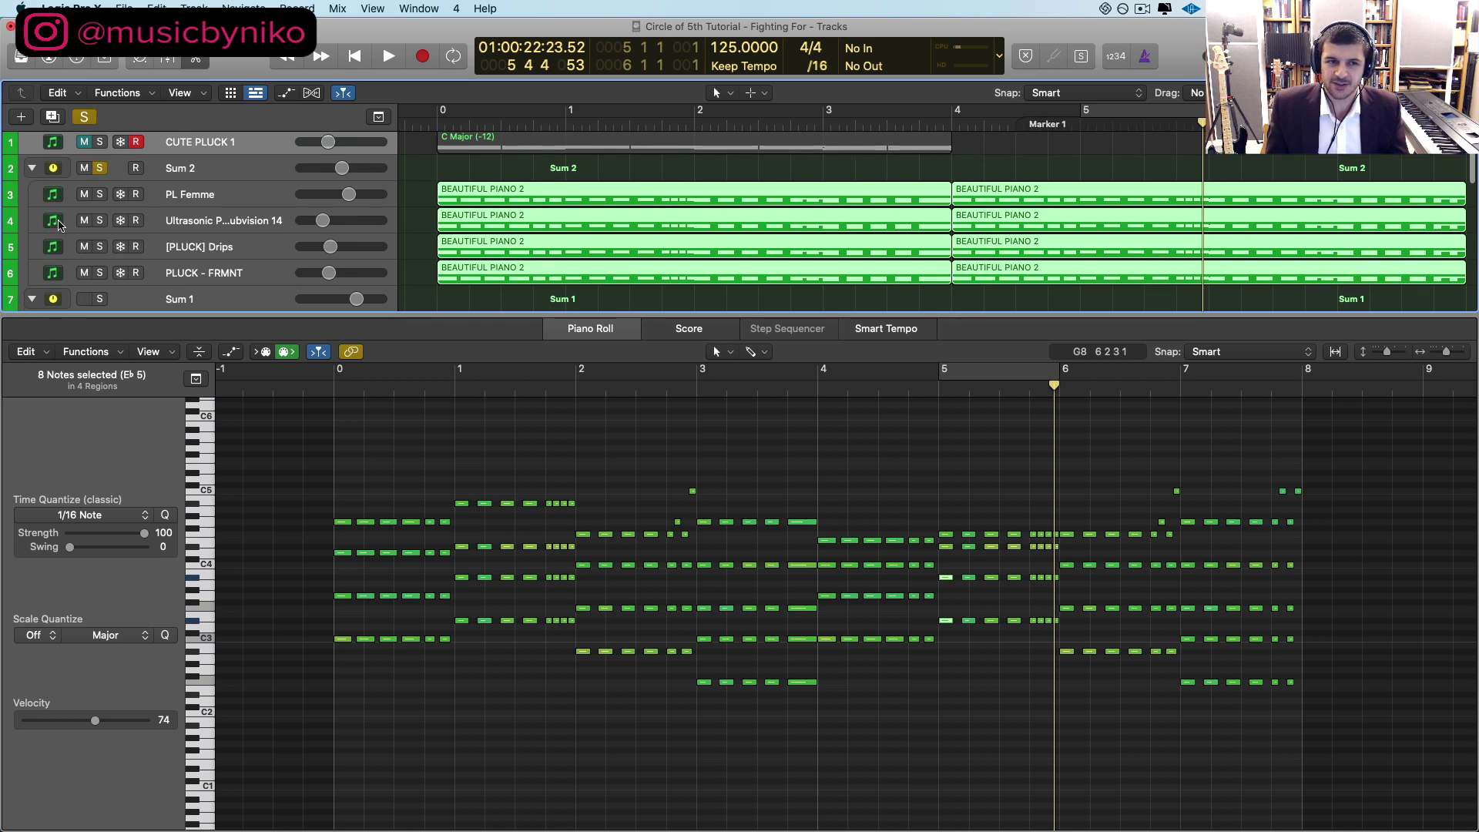
left_click(191, 174)
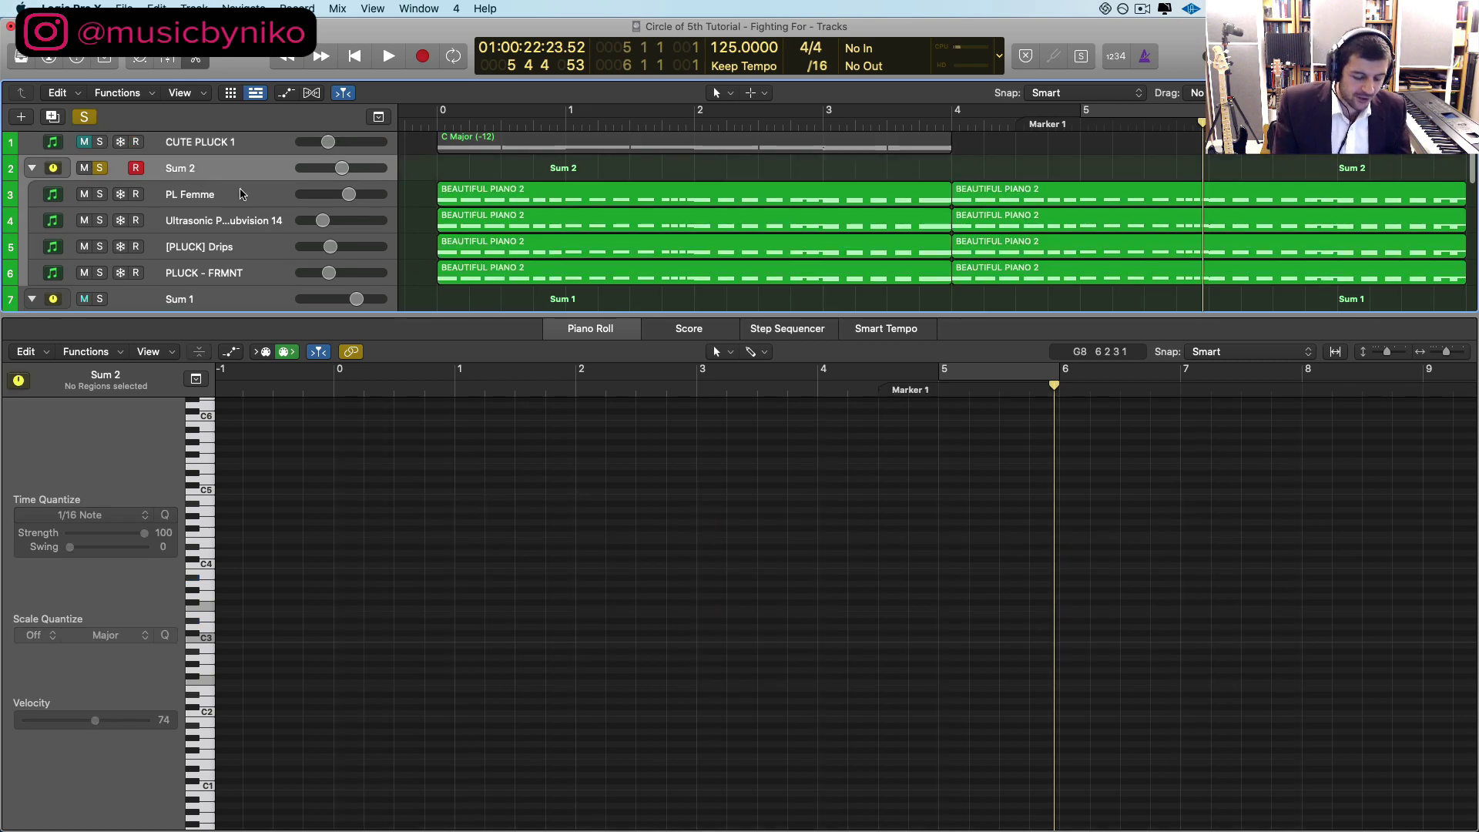
key("a")
scroll(517, 240, "down", 3)
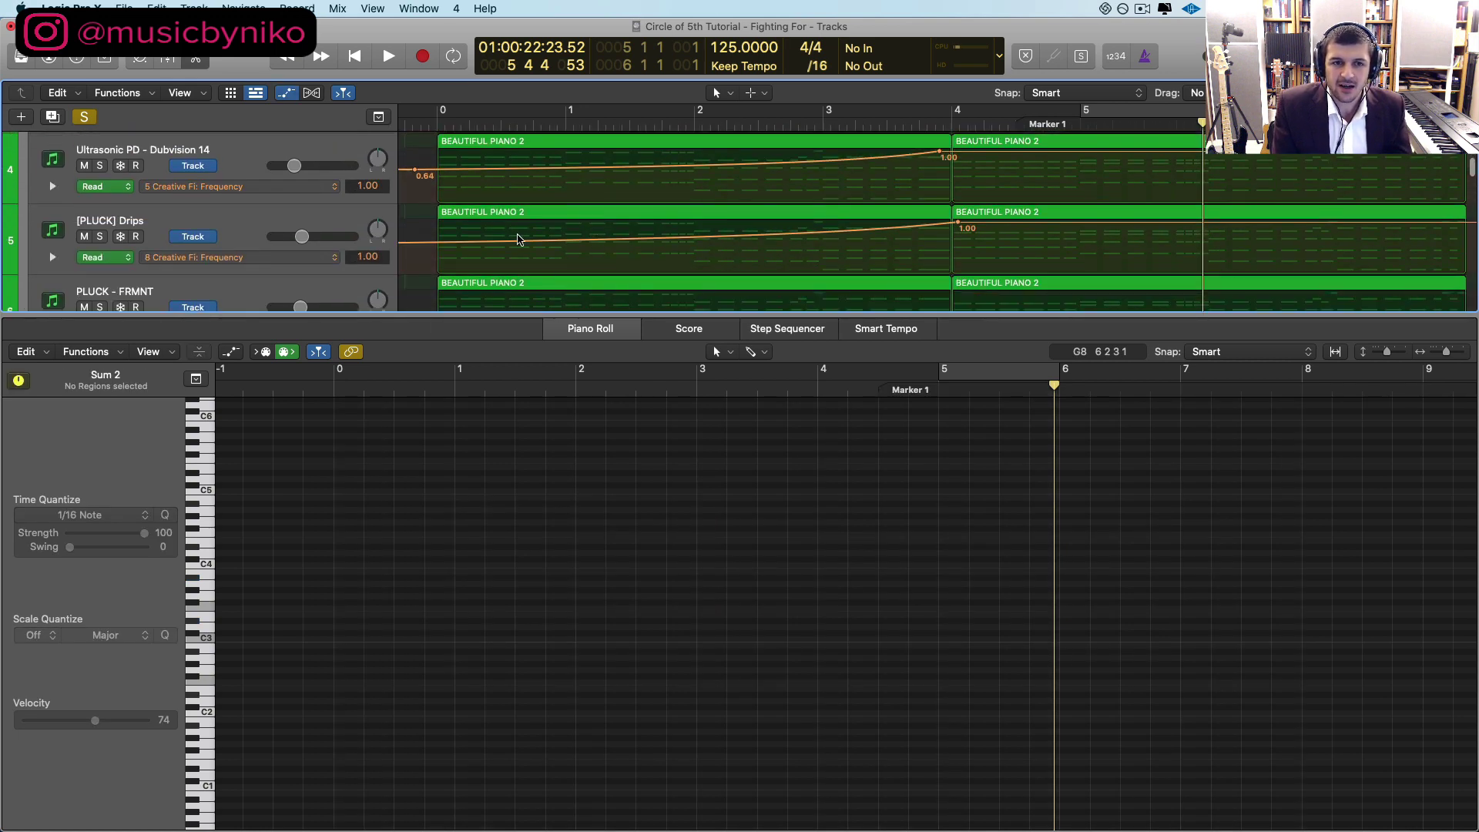
scroll(518, 240, "up", 2)
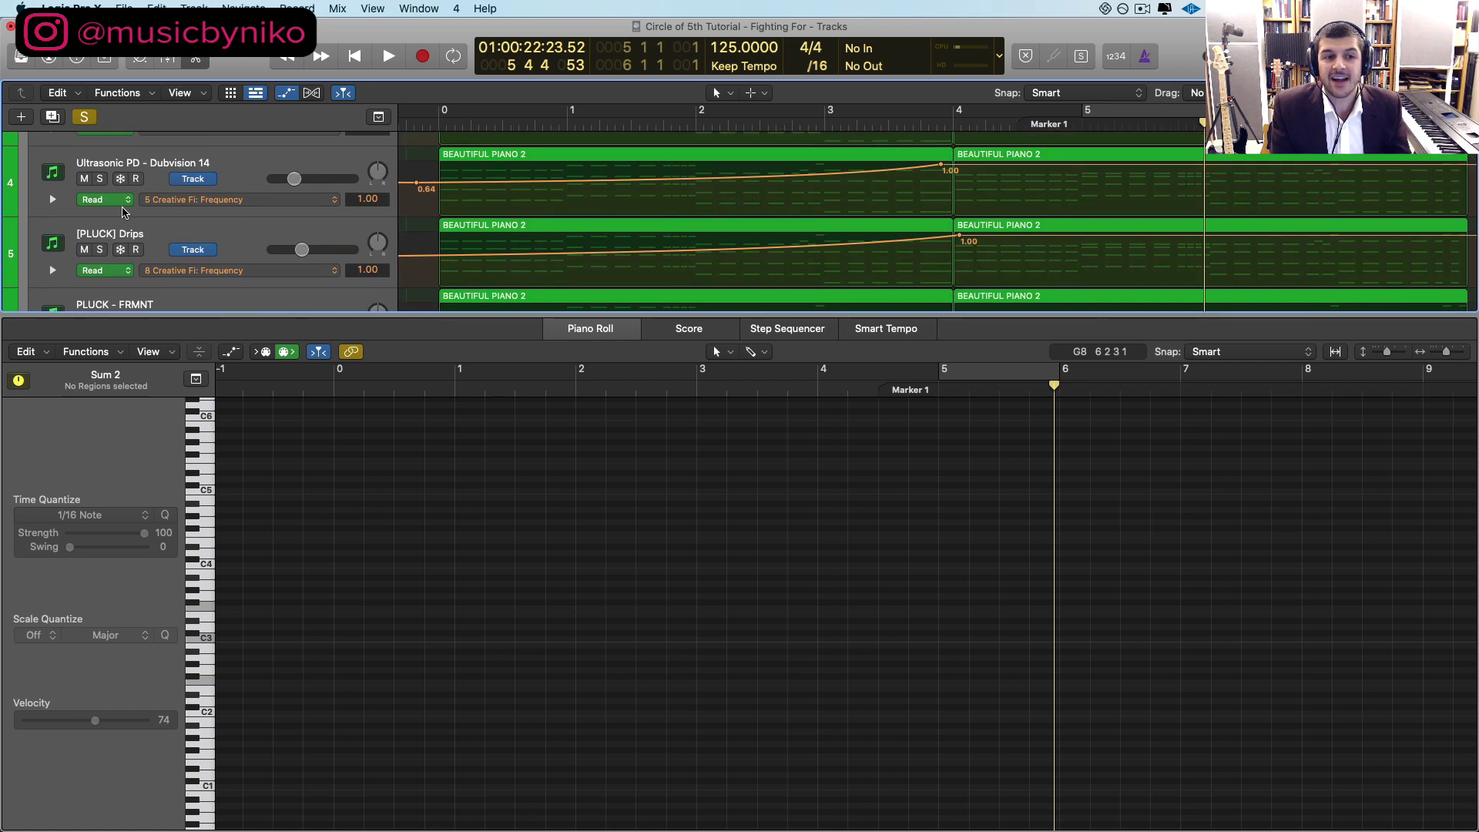
left_click(98, 179)
double_click(723, 127)
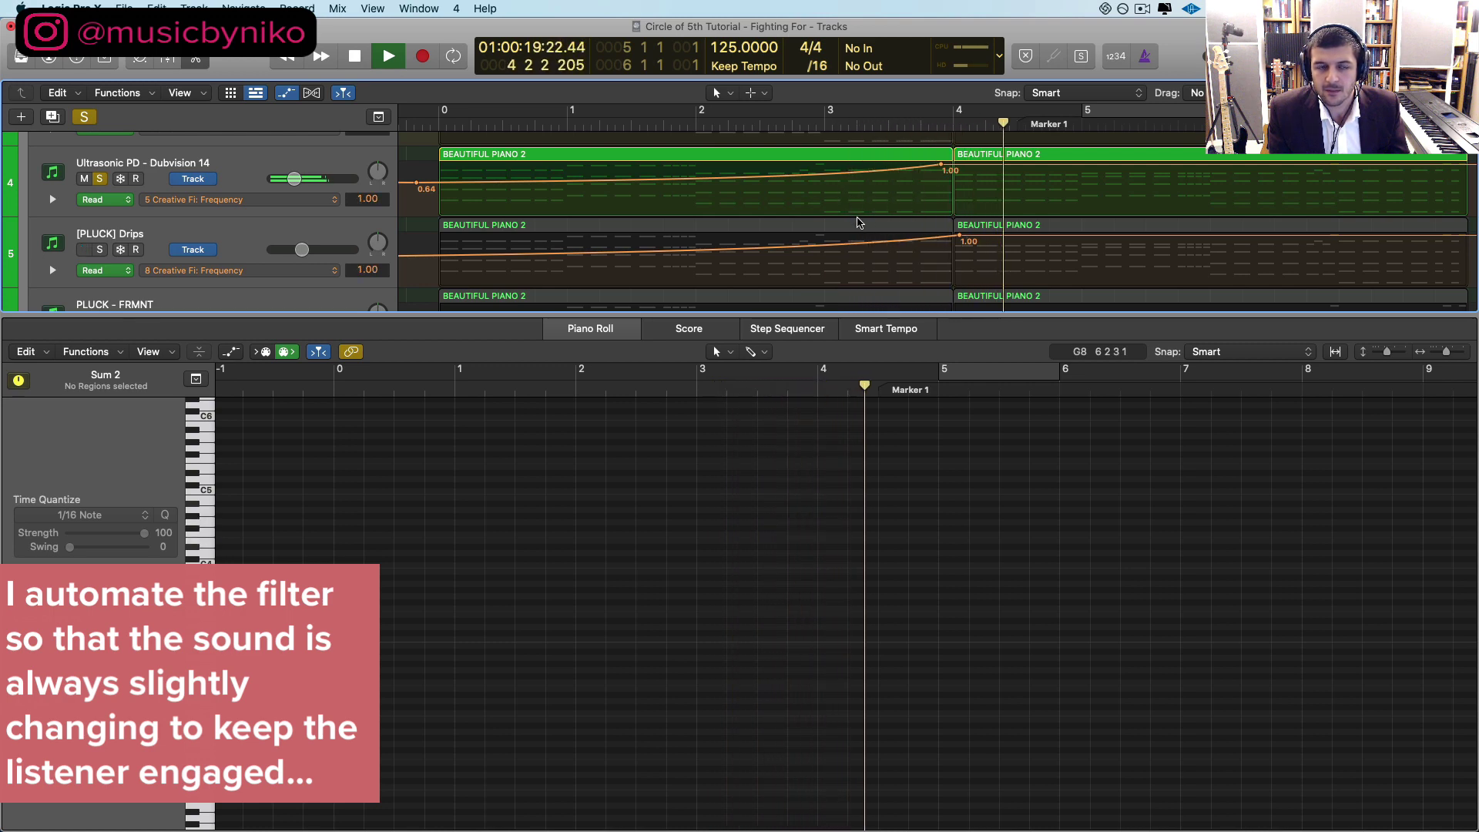
Step: Solo only the [PLUCK] Drips track and listen to it alone
left_click(99, 250)
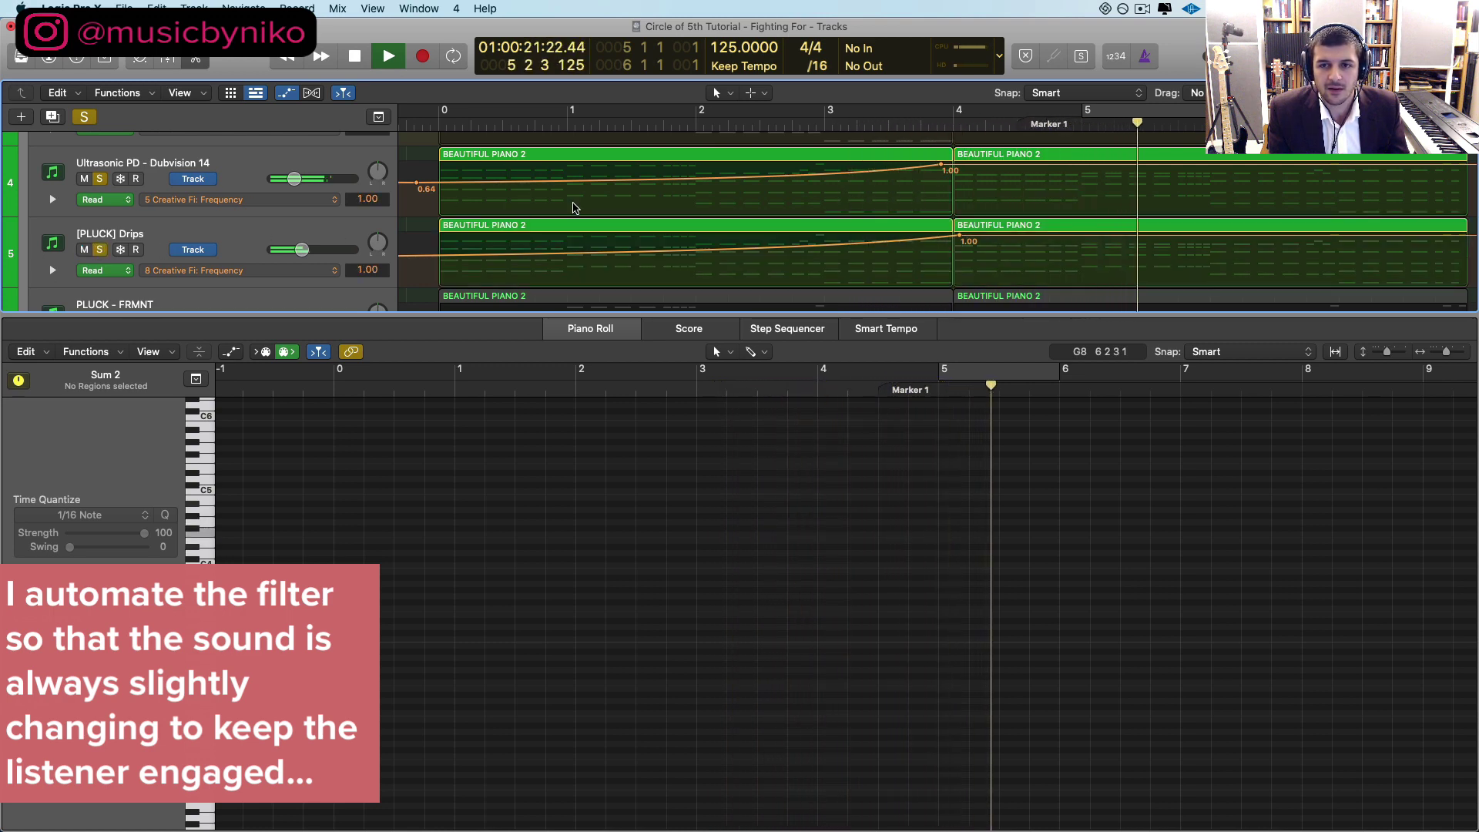
key("space")
left_click(97, 179)
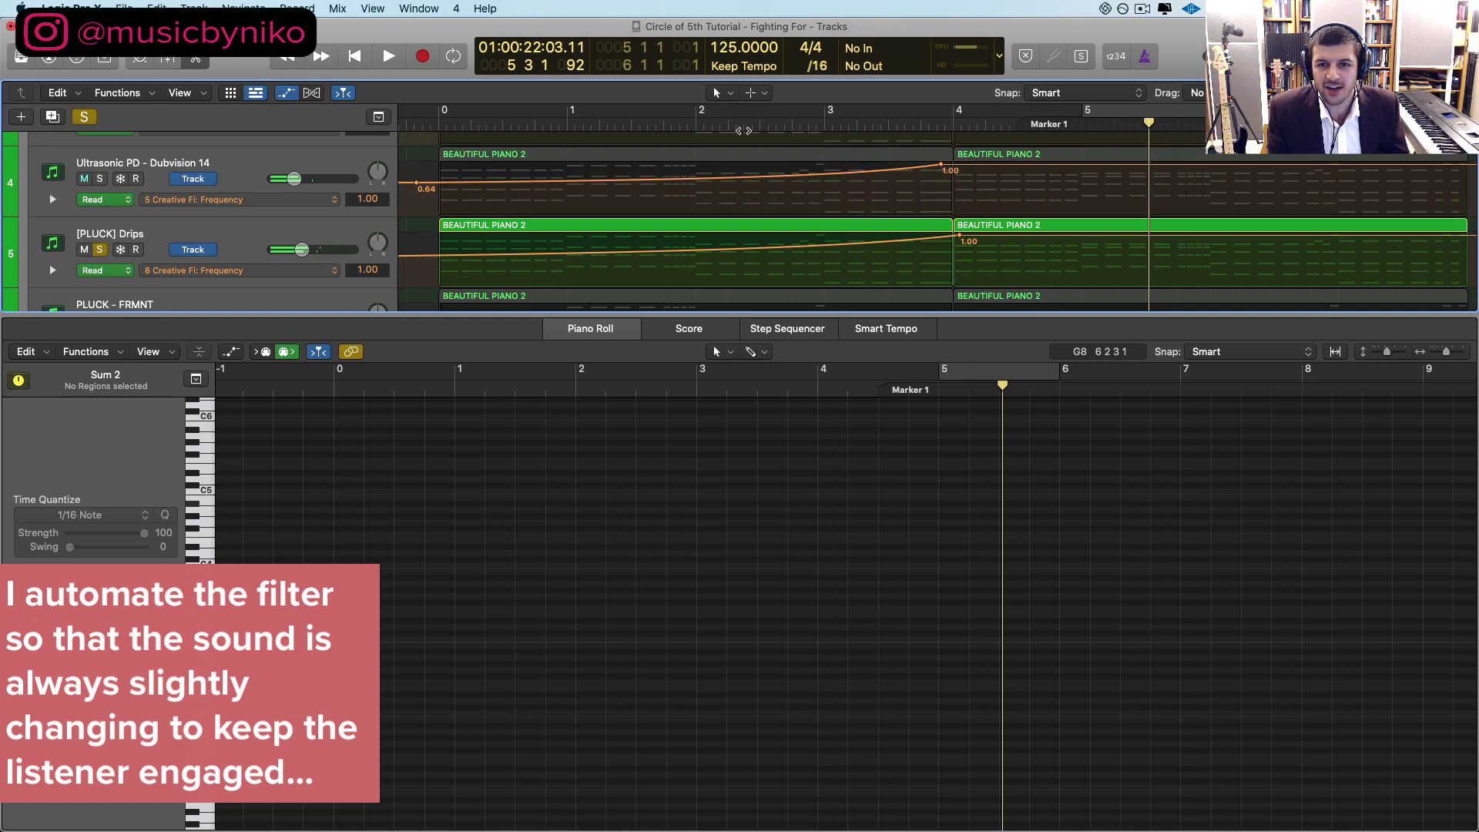
key("space")
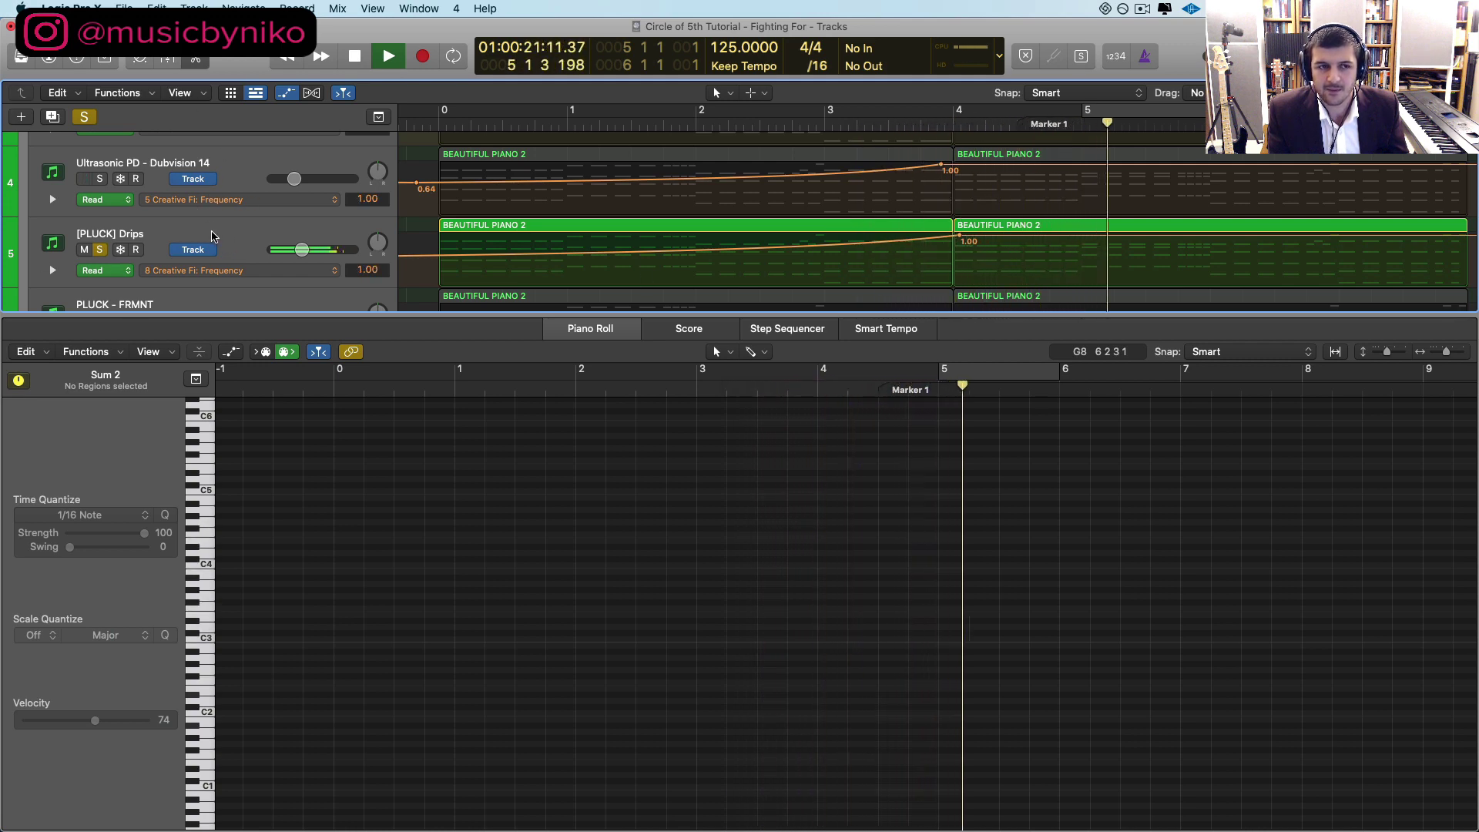
key("space")
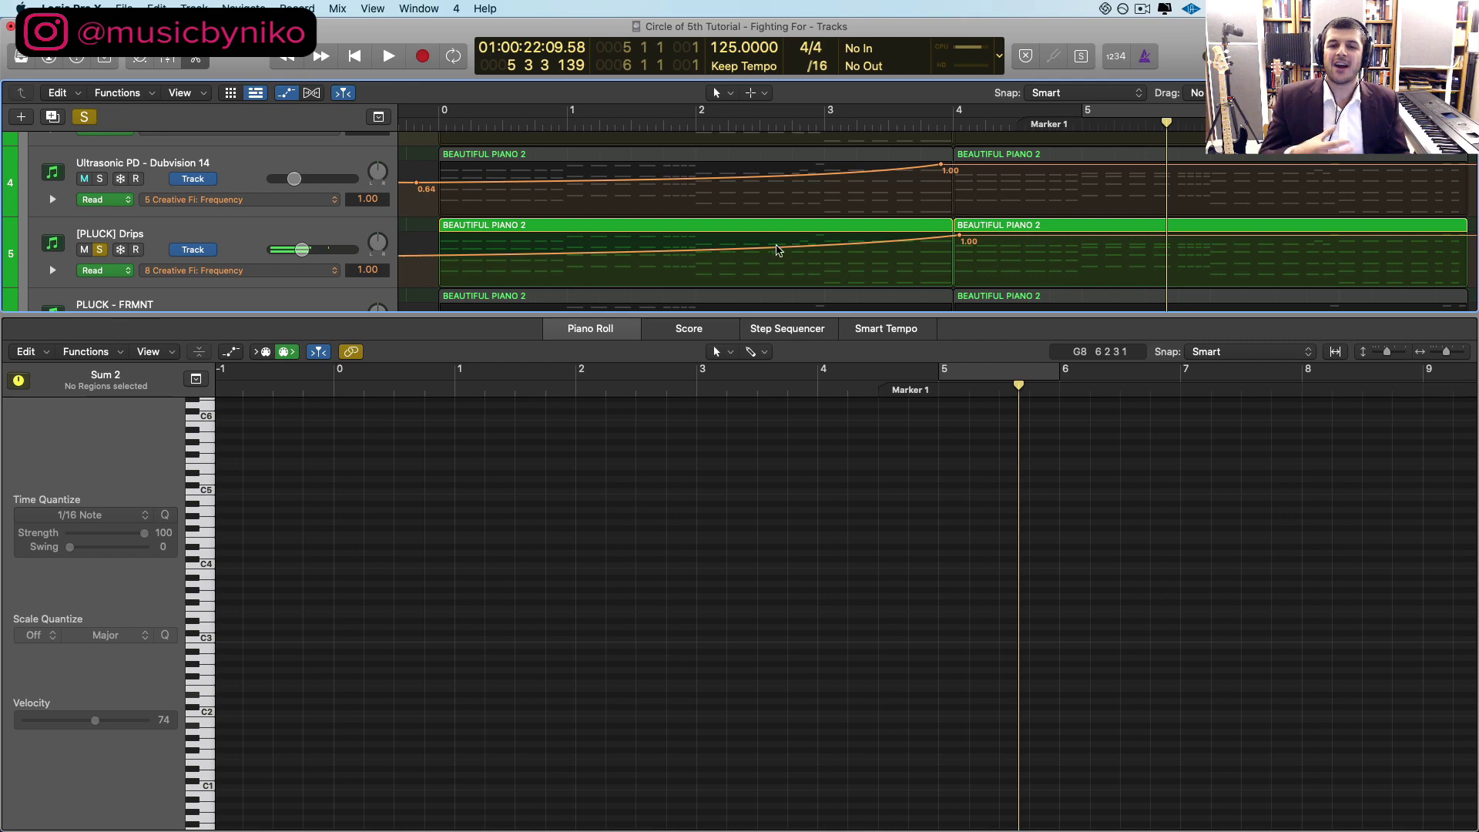
Step: Close the piano roll, shrink tracks, unsolo Drips and select the four synths' second-half regions
left_click(598, 322)
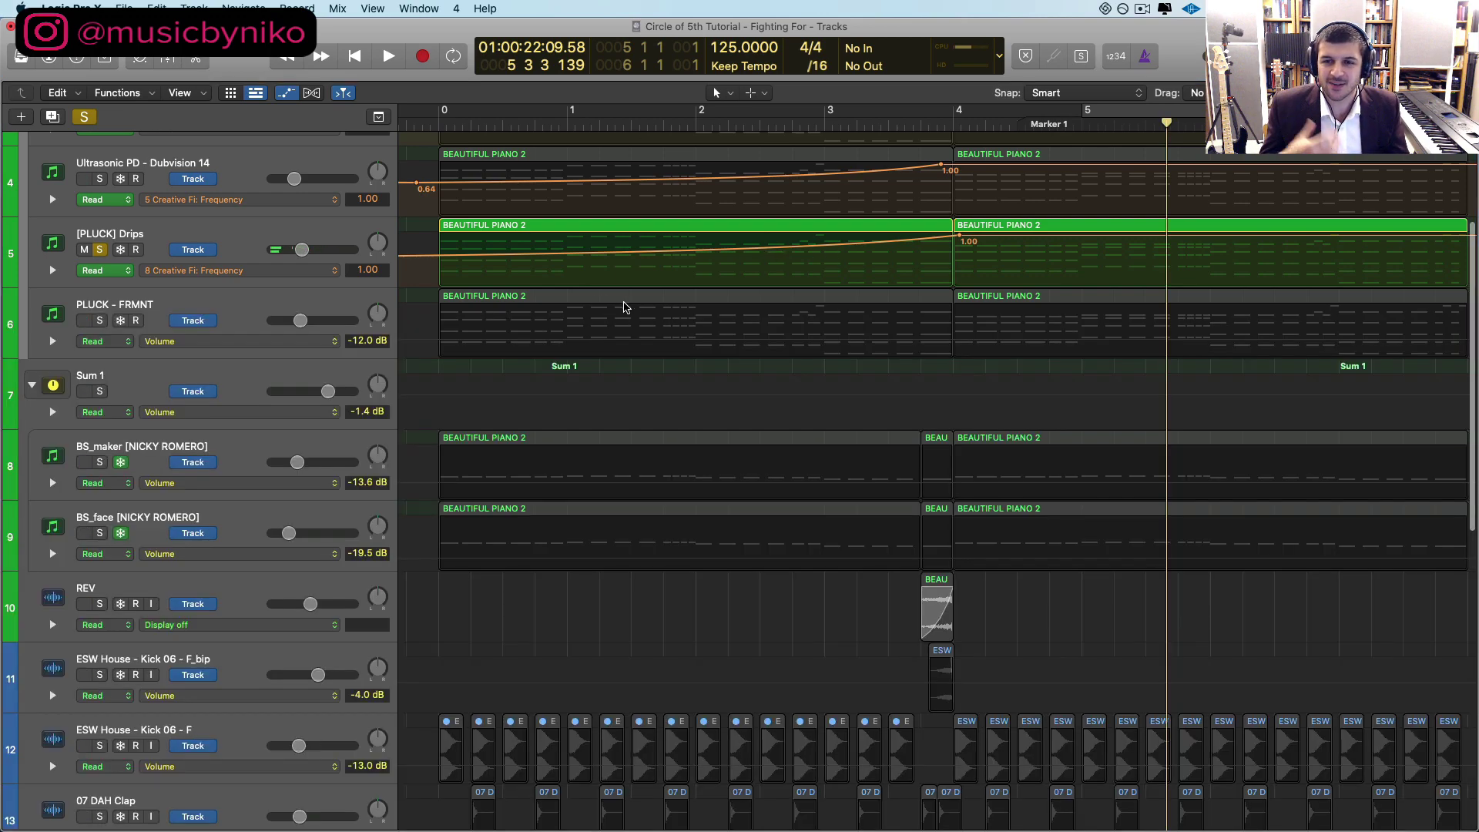
scroll(645, 319, "up", 3)
key("super+Up")
key("super+Up")
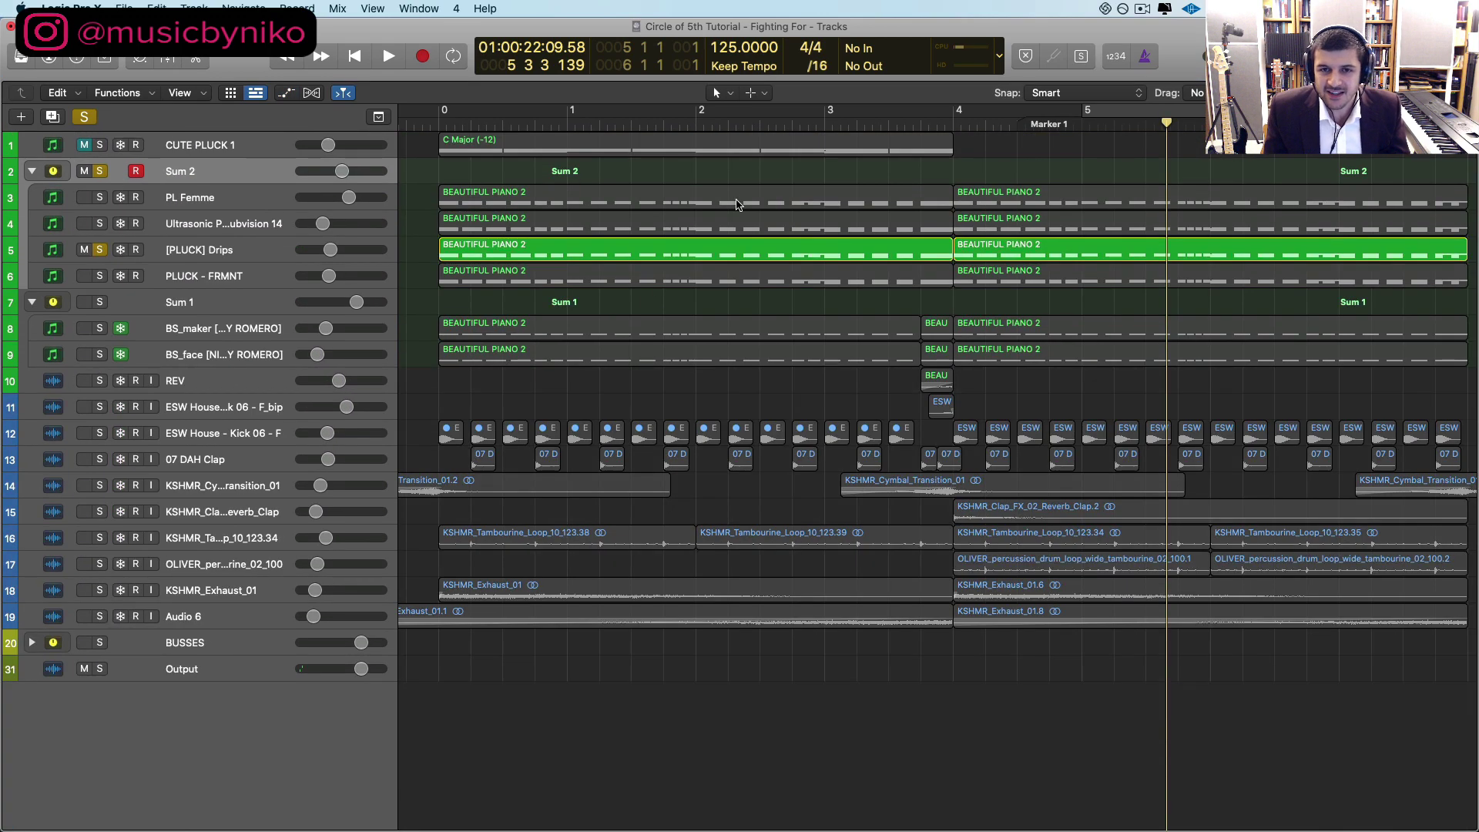
key("a")
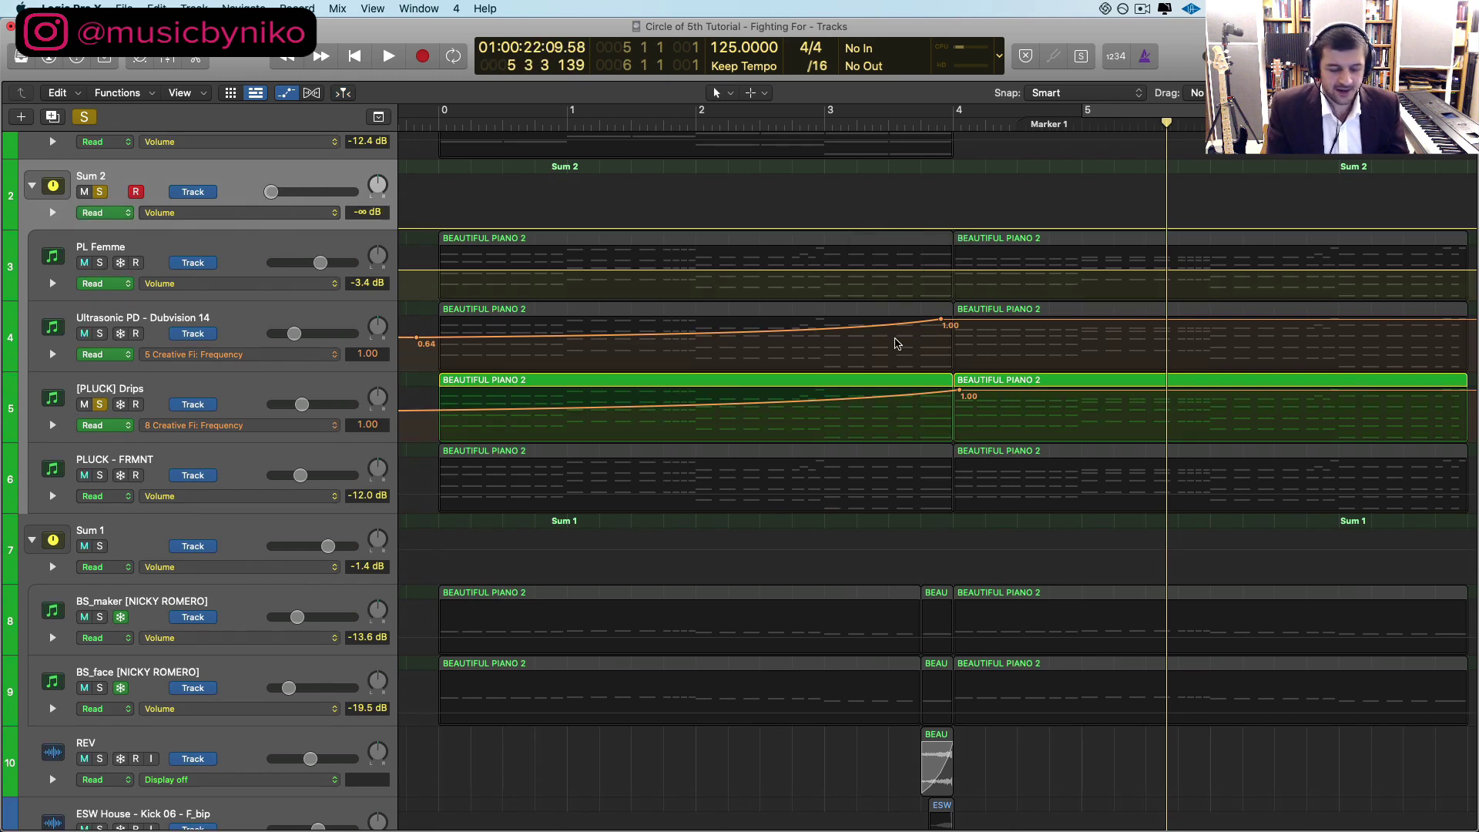
key("a")
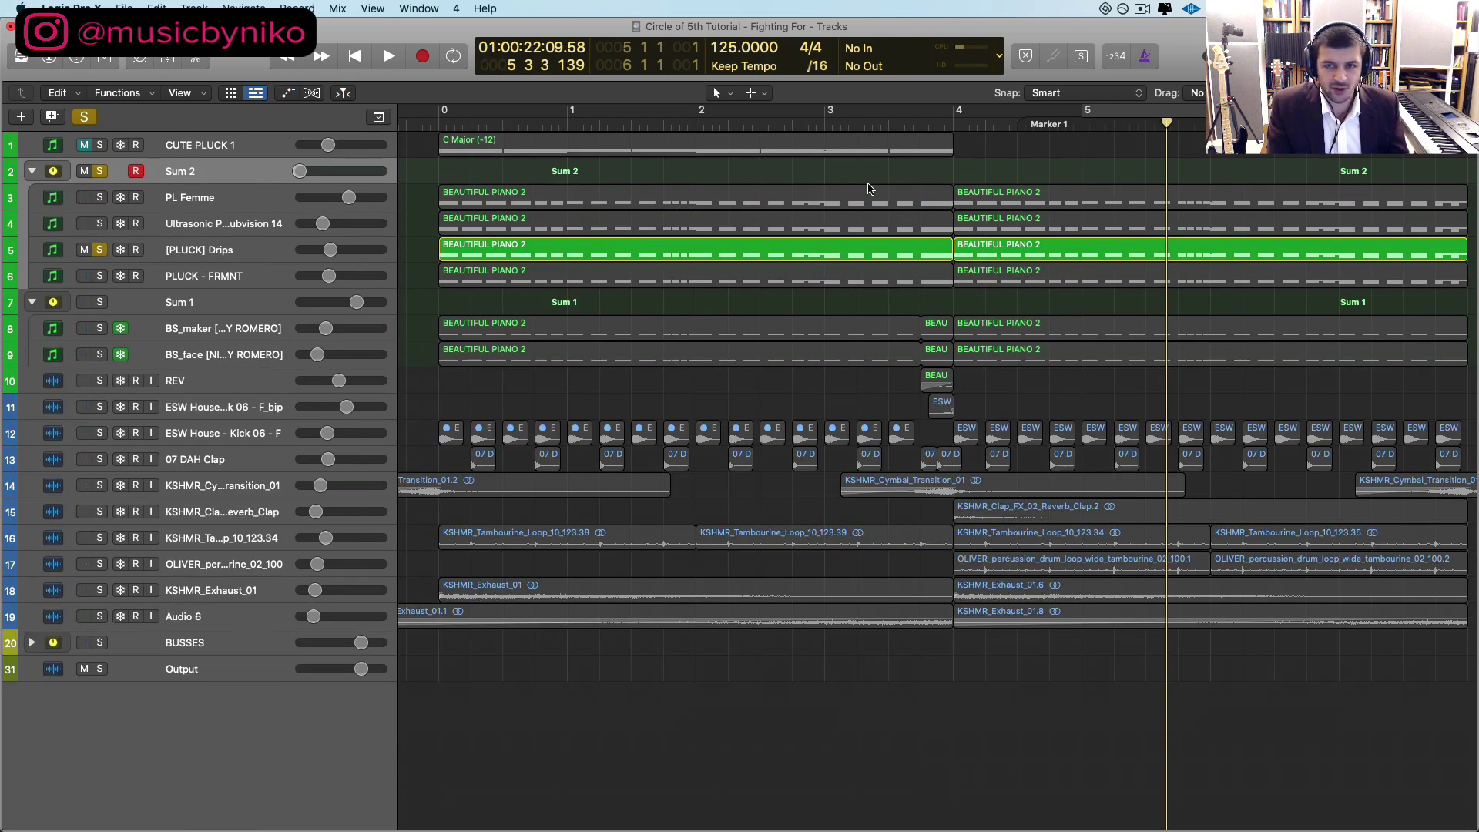
left_click(101, 248)
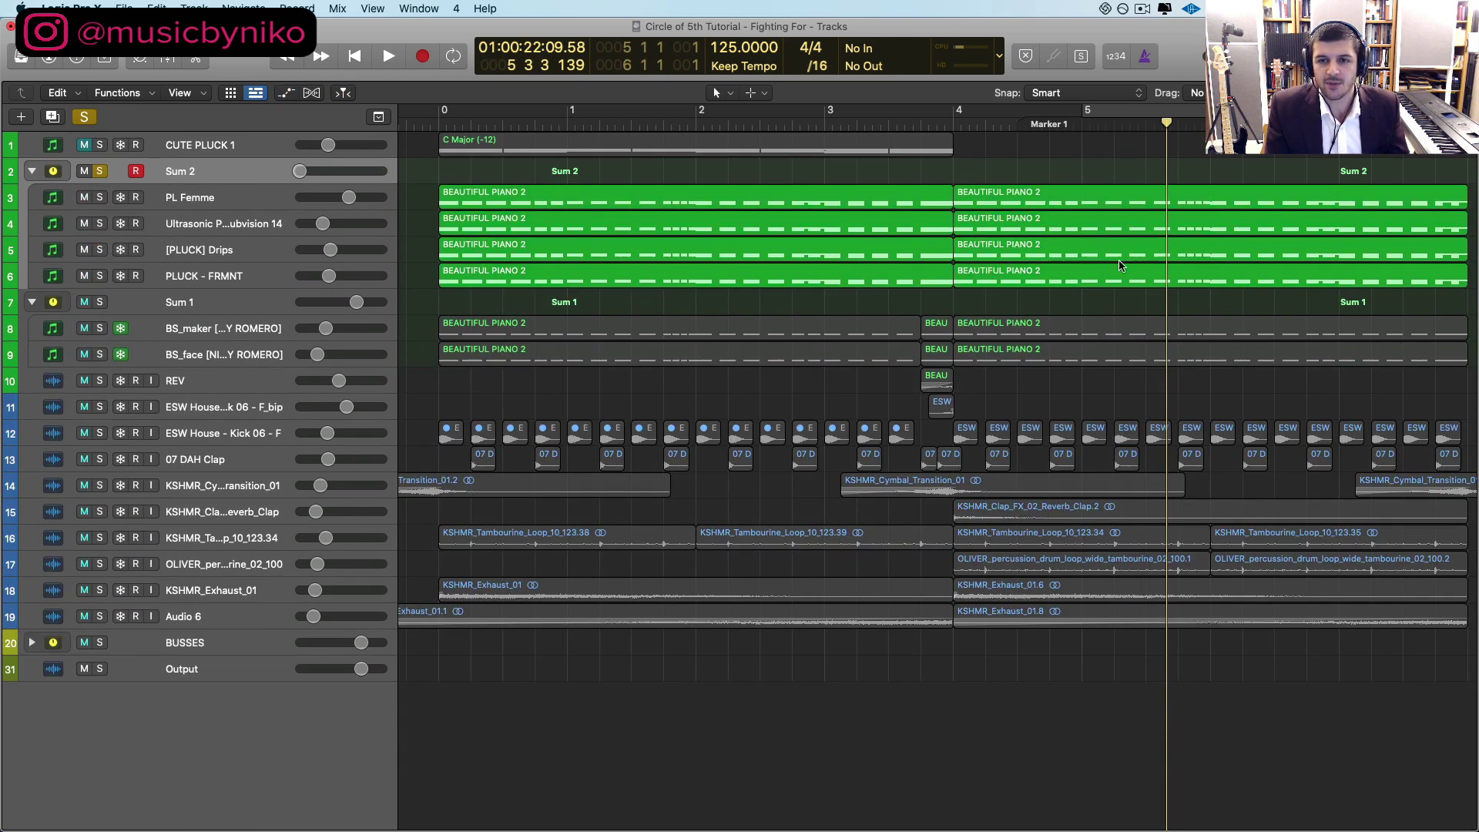
left_click(1076, 169)
key("p")
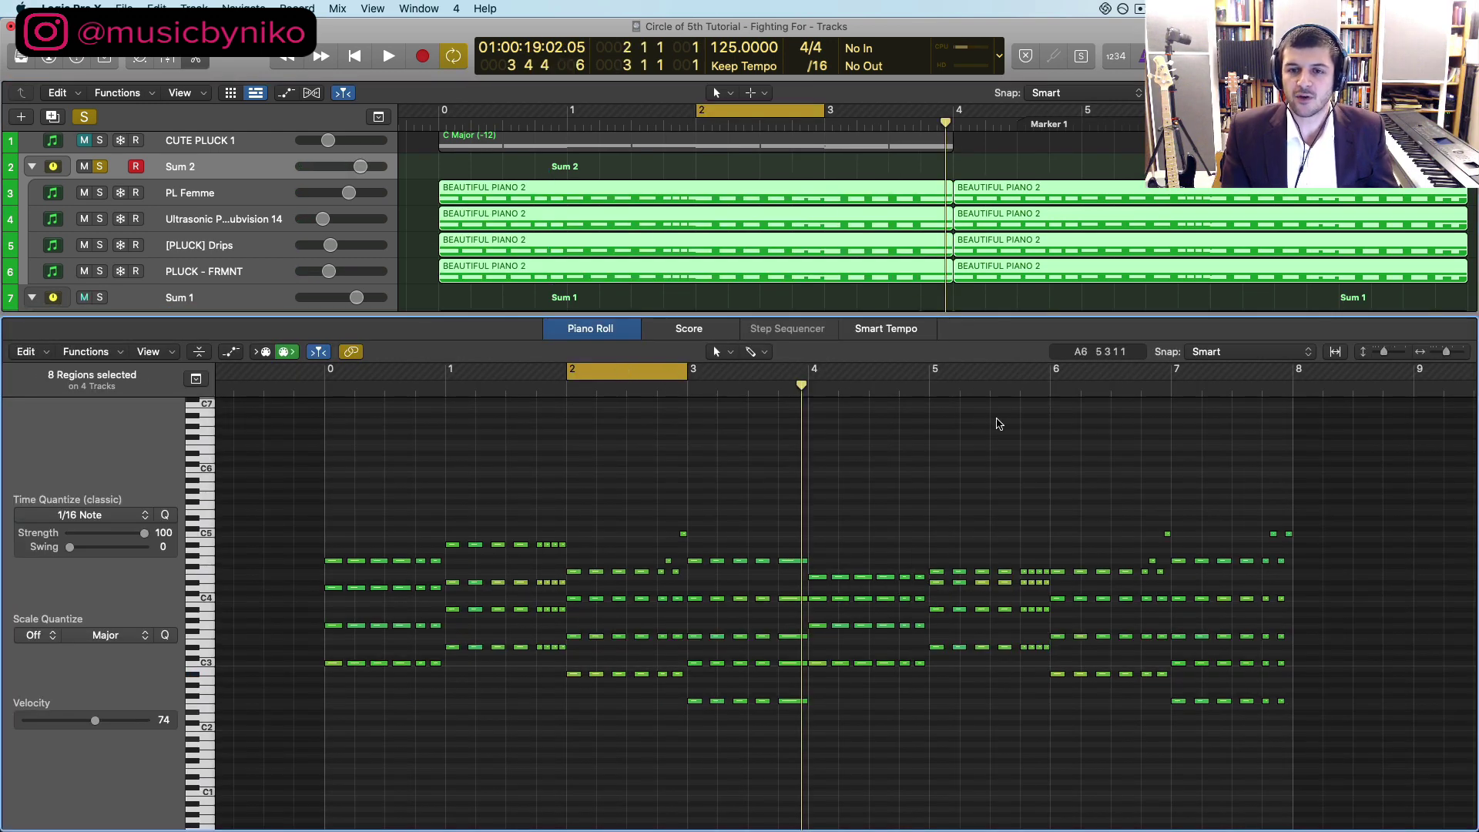
left_click_drag(1054, 373, 1171, 373)
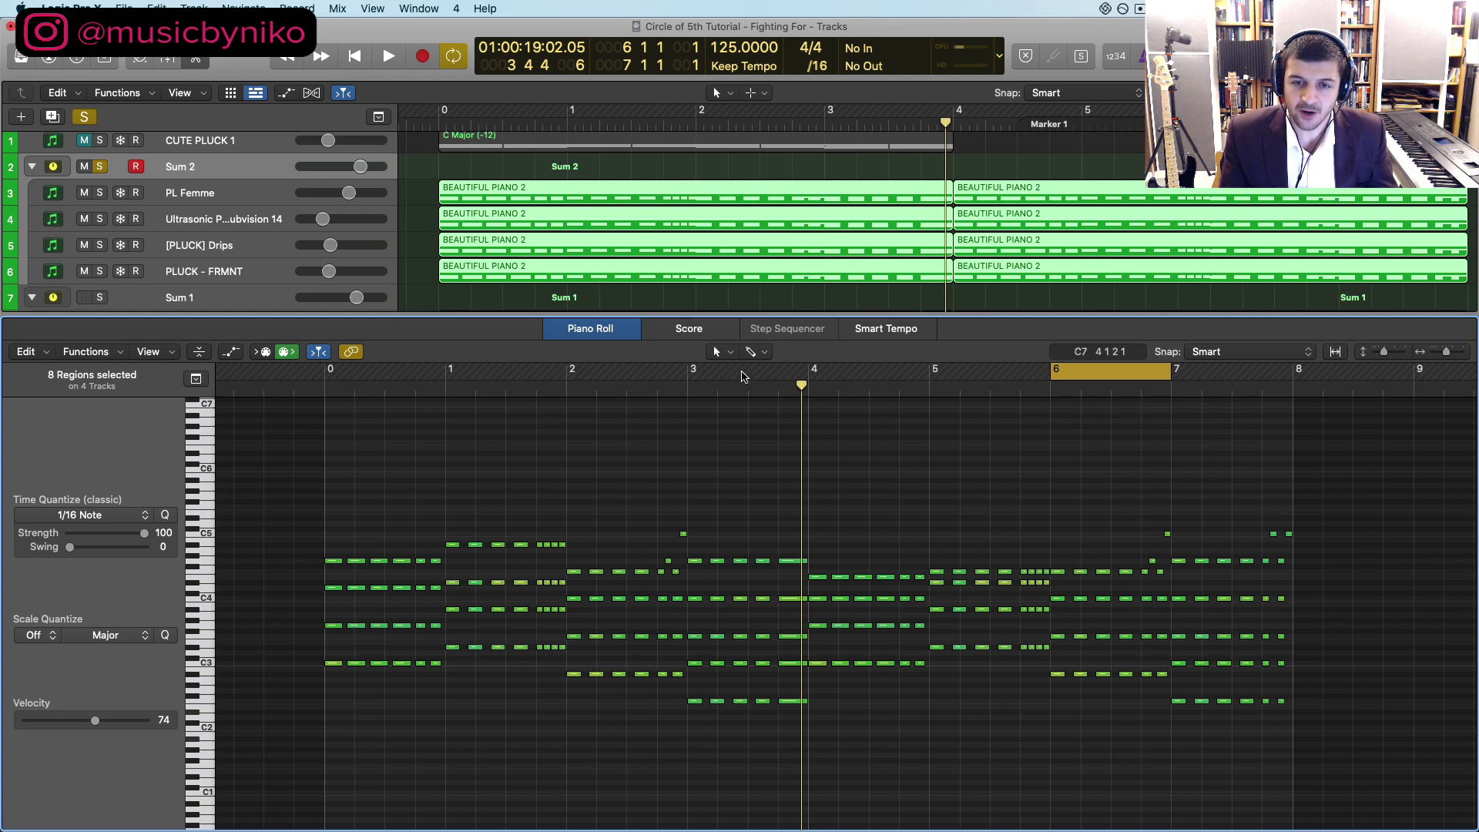
left_click_drag(690, 375, 807, 373)
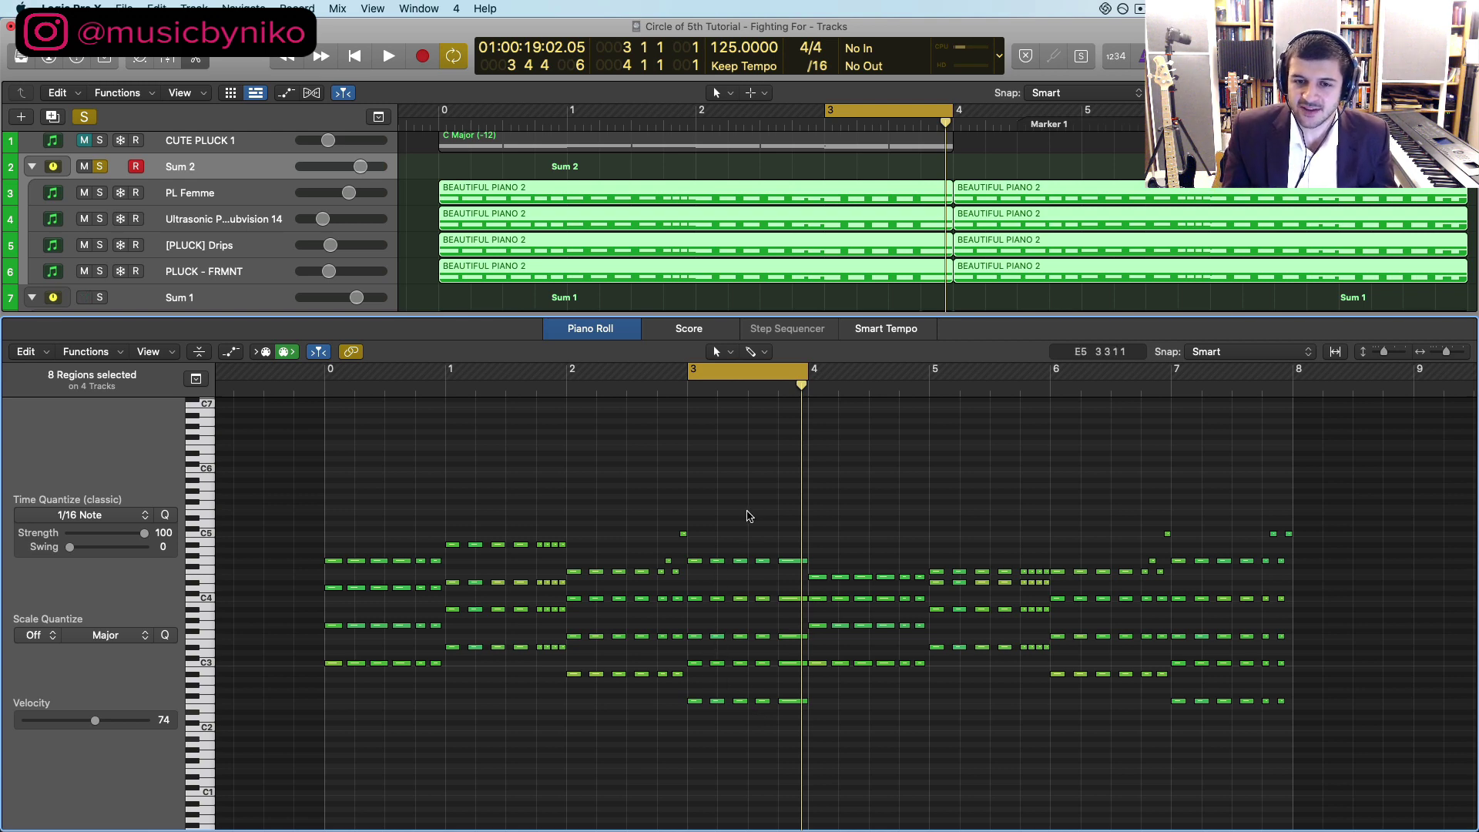
key("space")
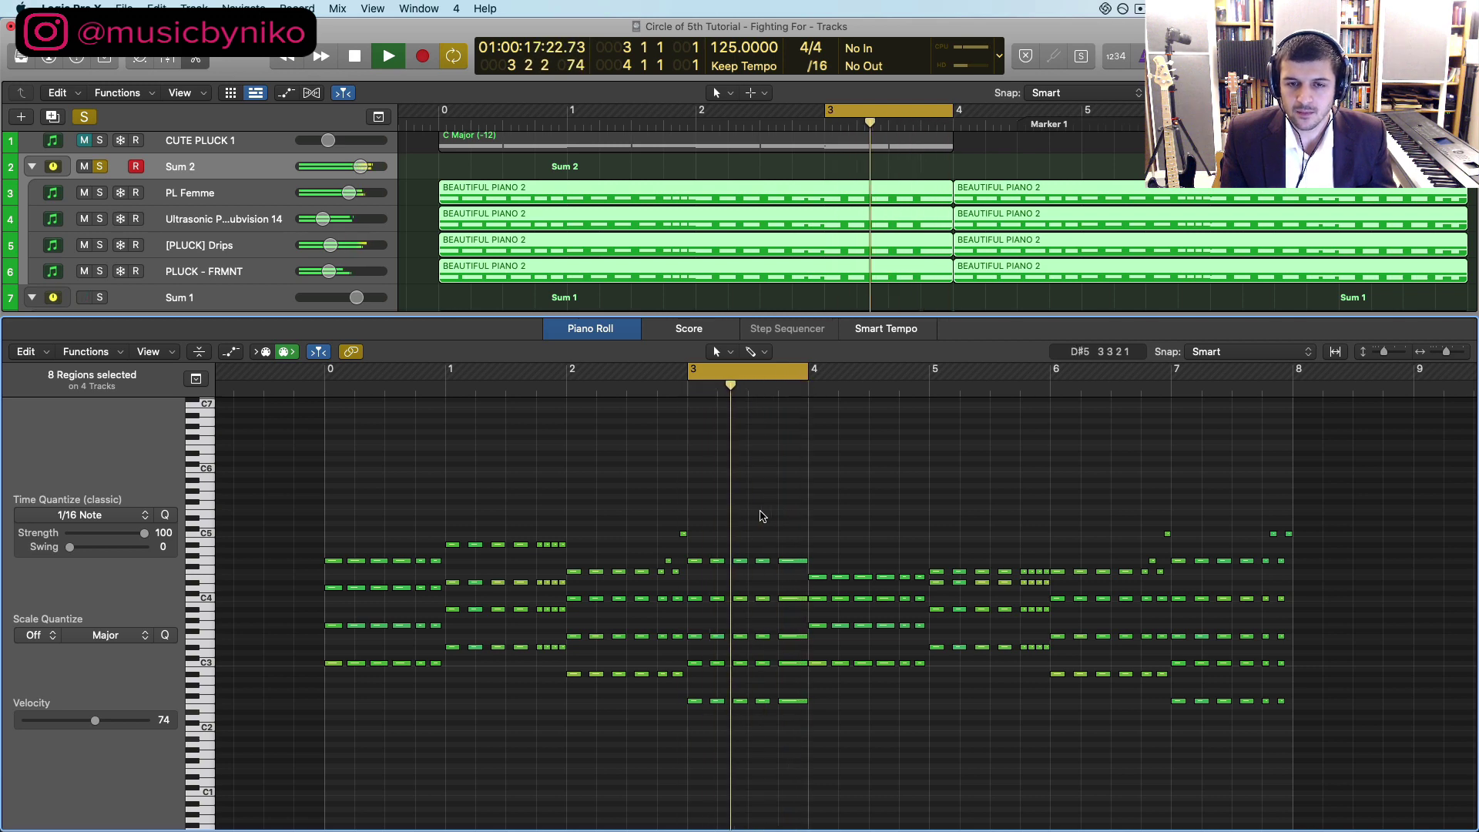
key("space")
left_click(754, 373)
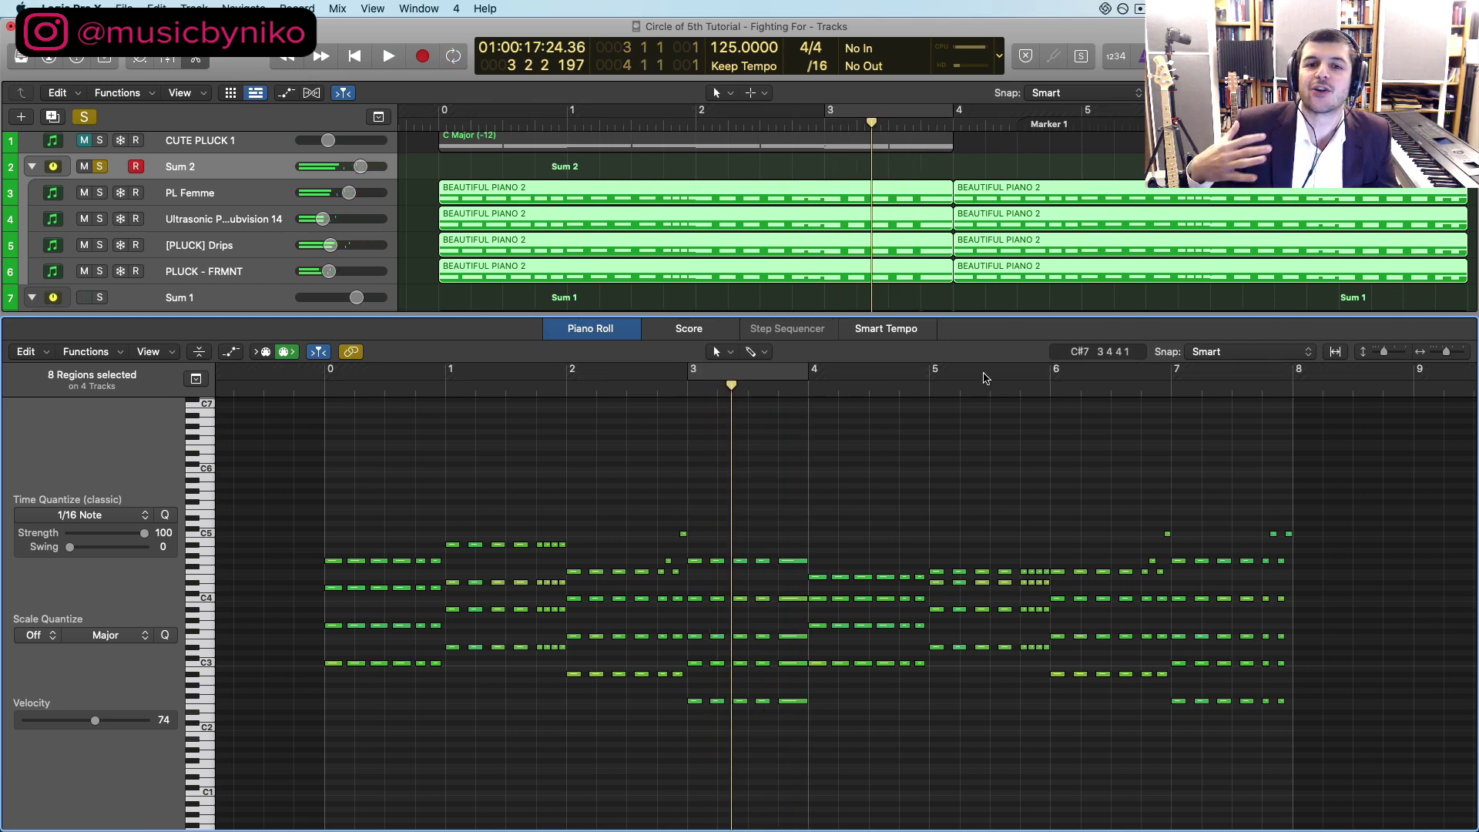
left_click_drag(1170, 382, 1297, 383)
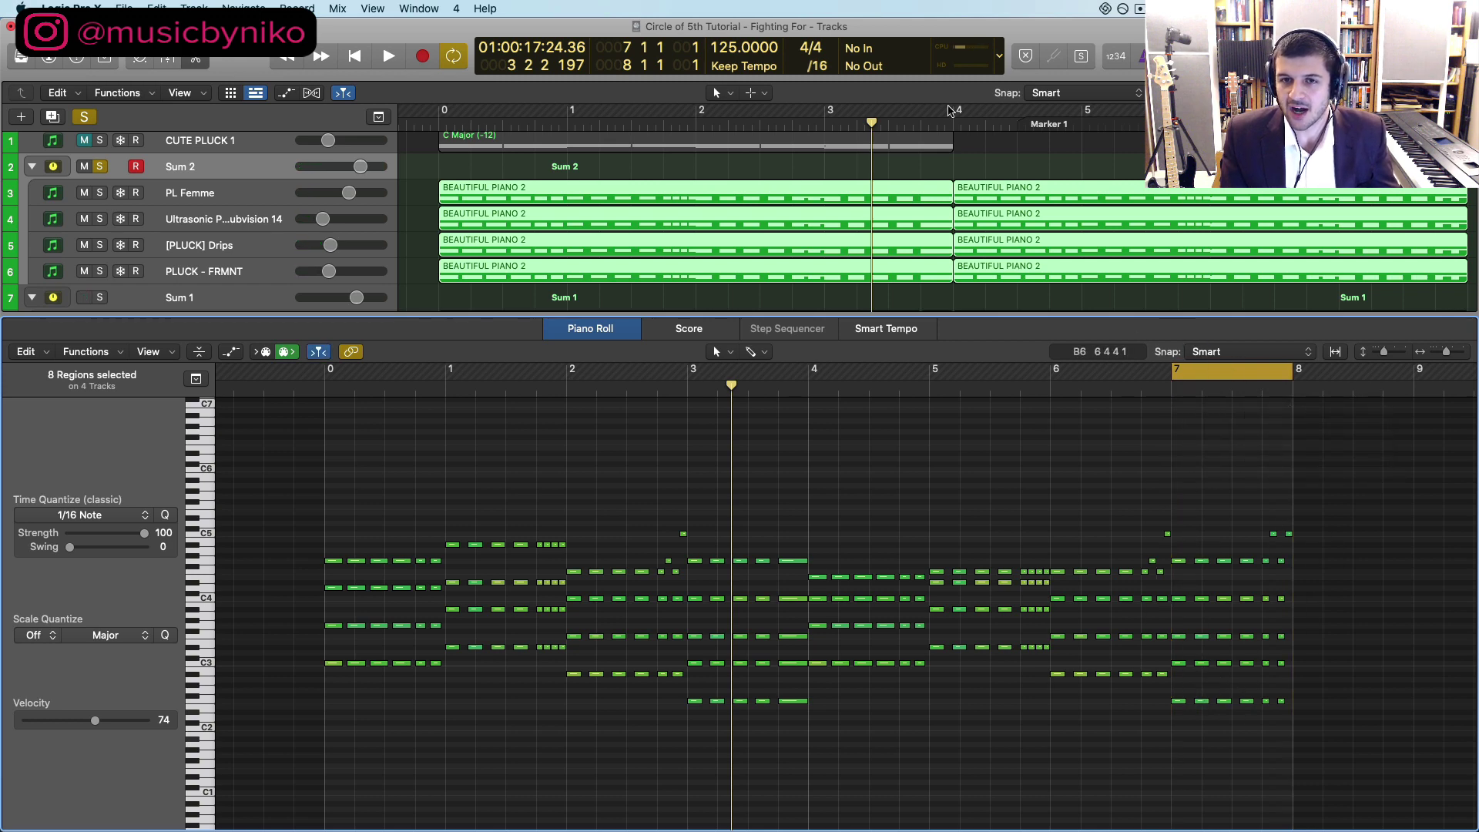
key("space")
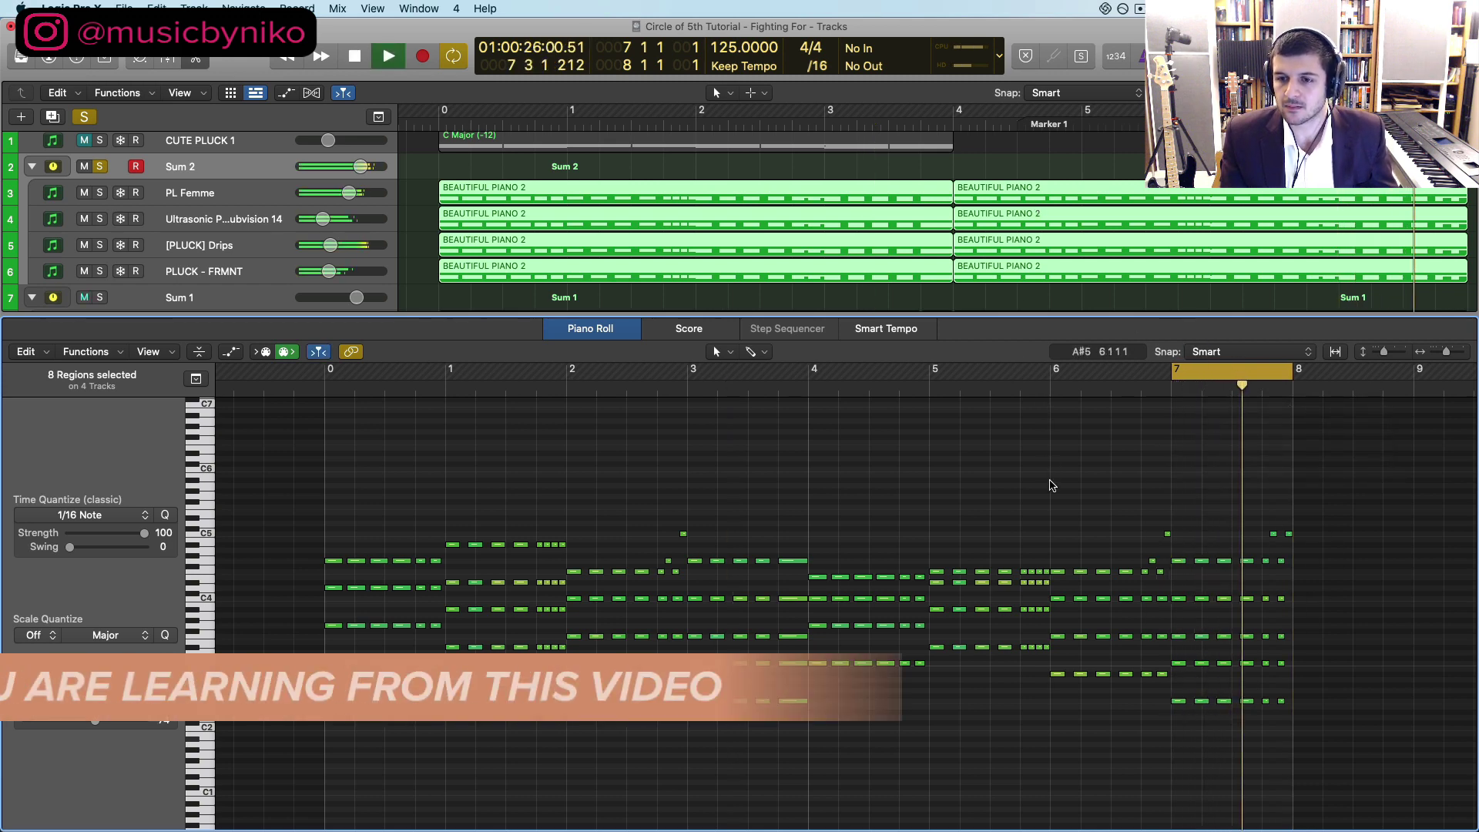
key("space")
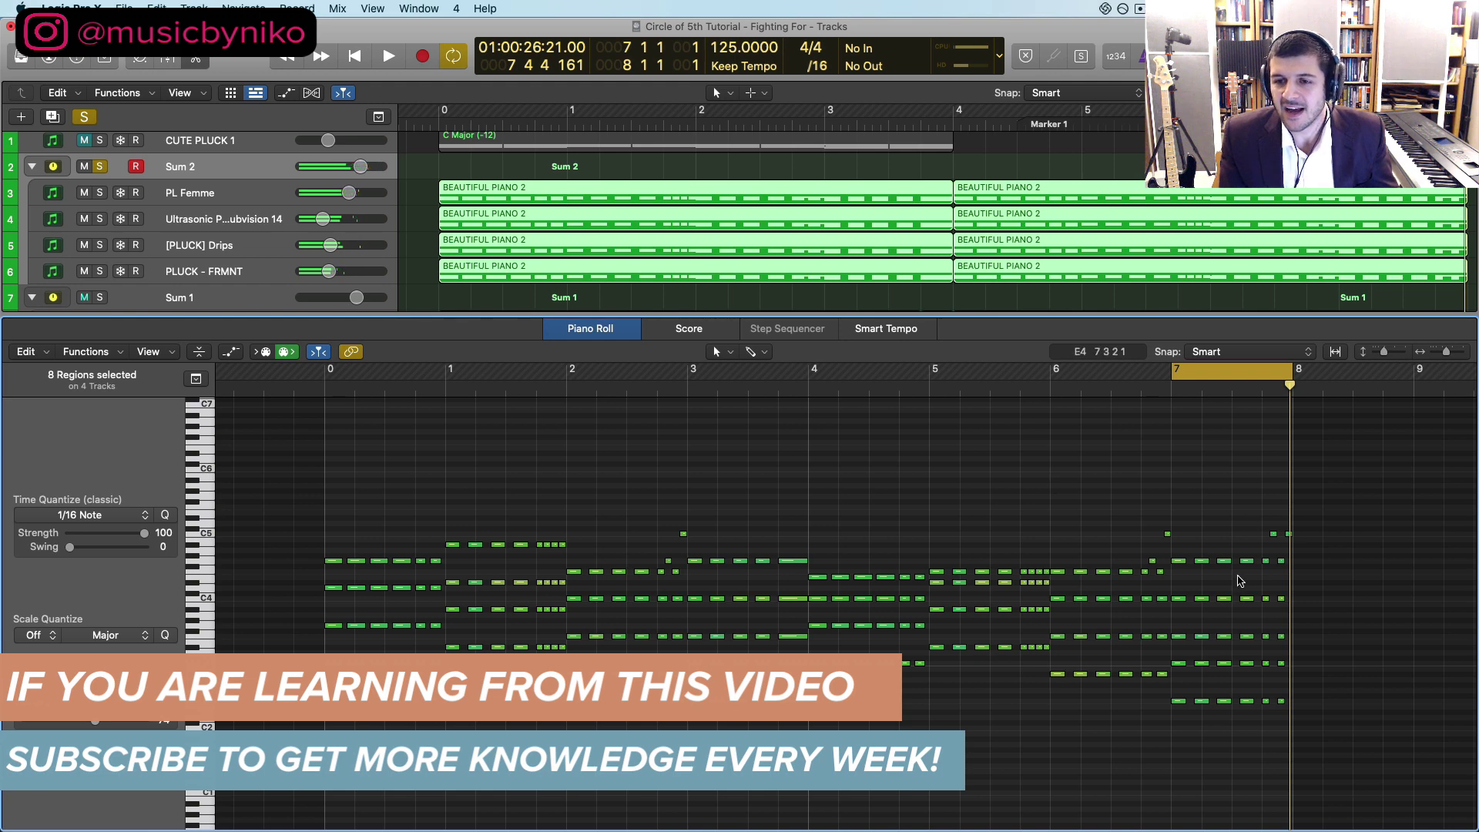
scroll(1211, 516, "up", 5)
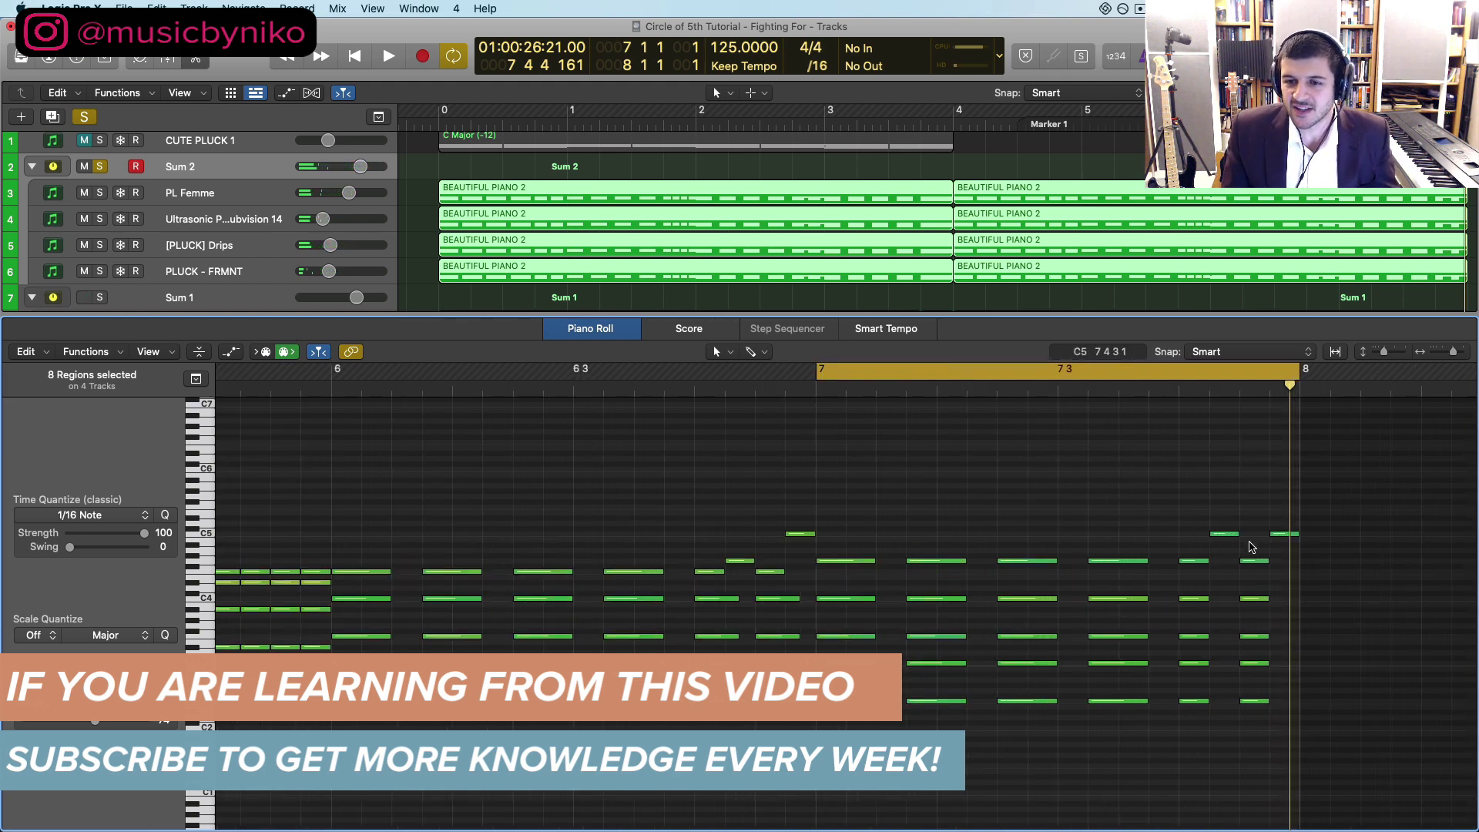
left_click(929, 368)
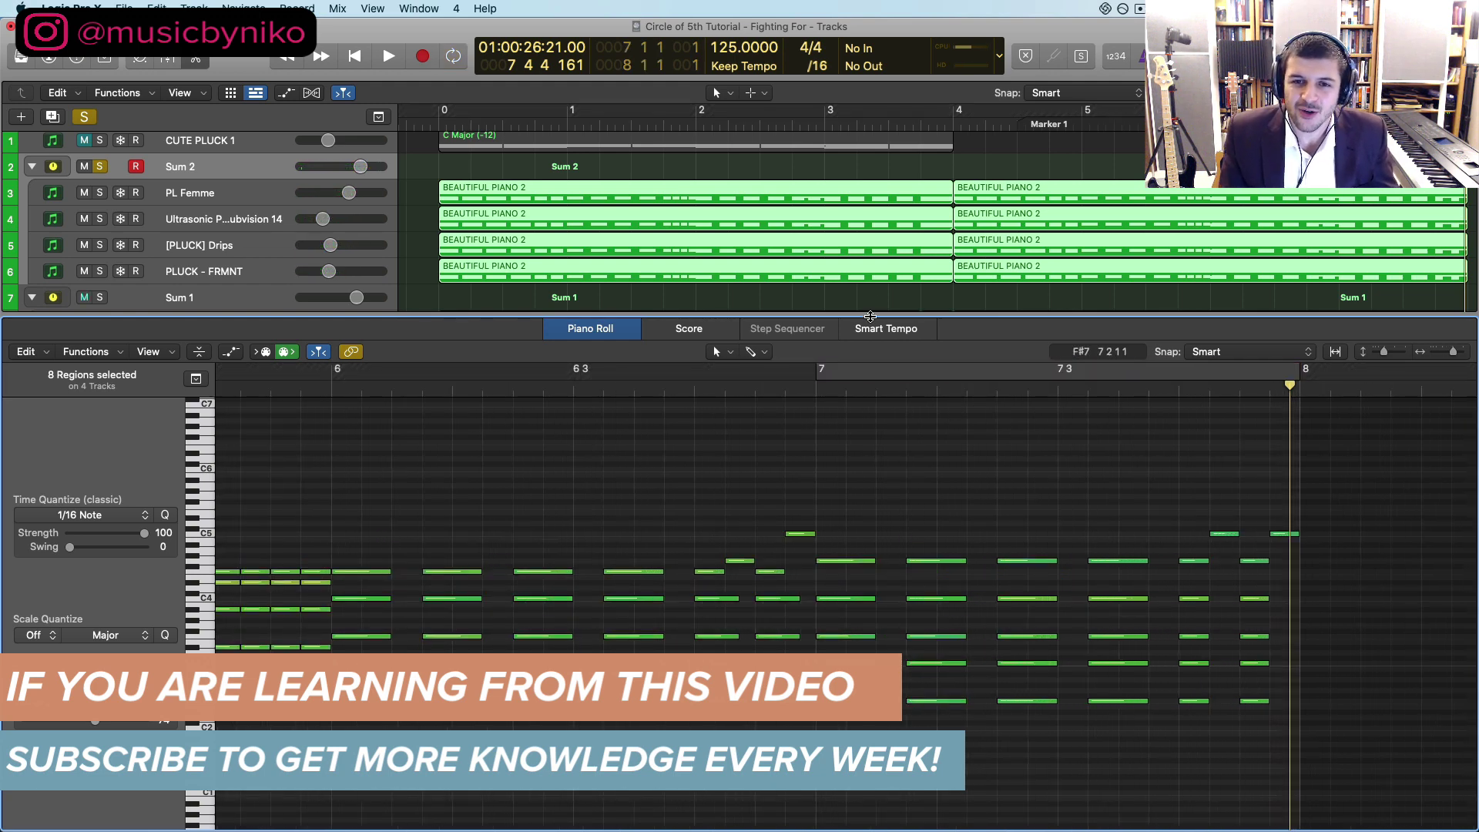
Step: Close the piano roll, delete the C Major (-12) region on track 1, and select PL Femme
key("e")
scroll(873, 322, "down", 10)
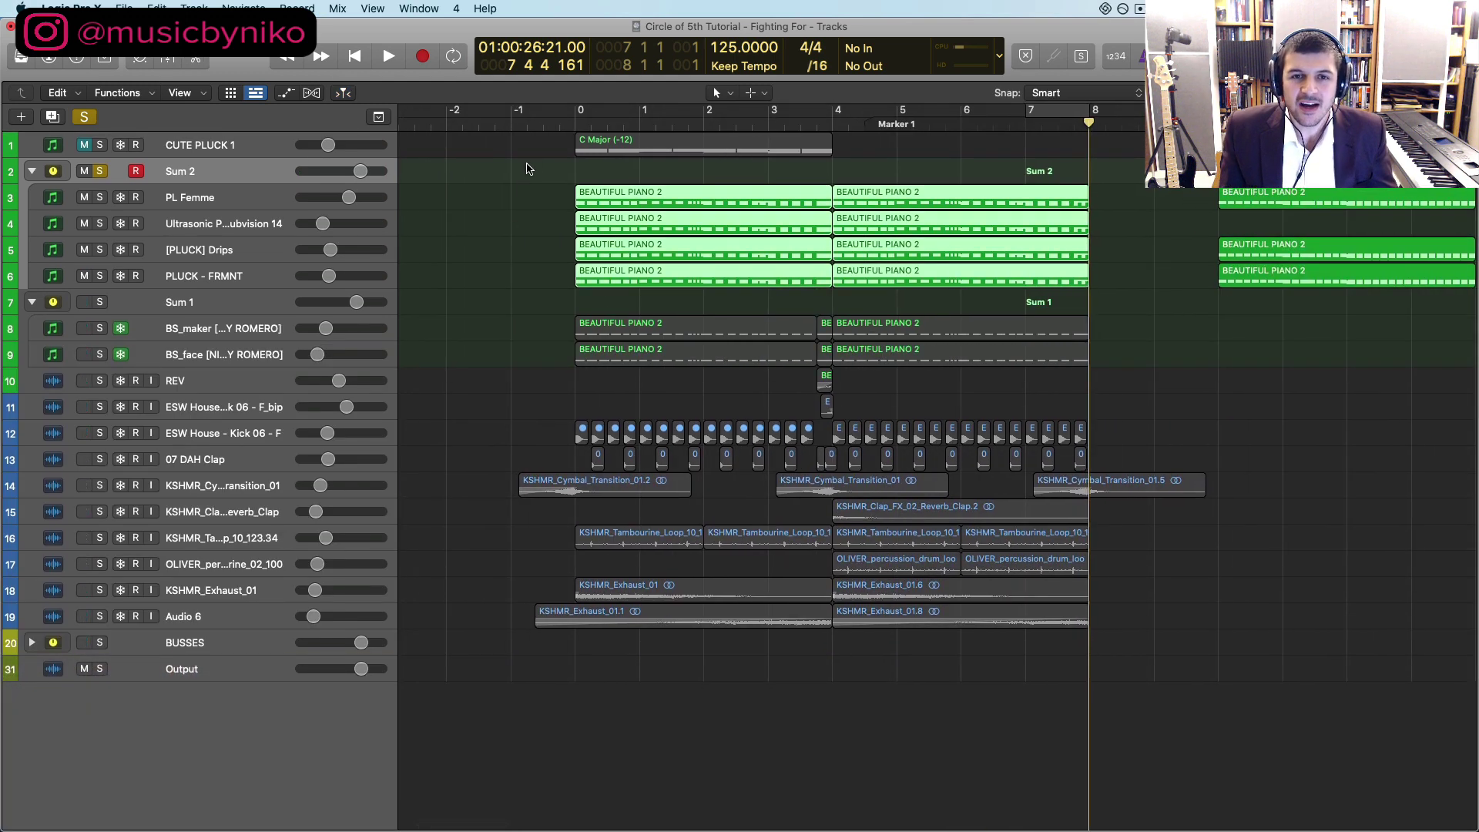
left_click_drag(528, 139, 755, 160)
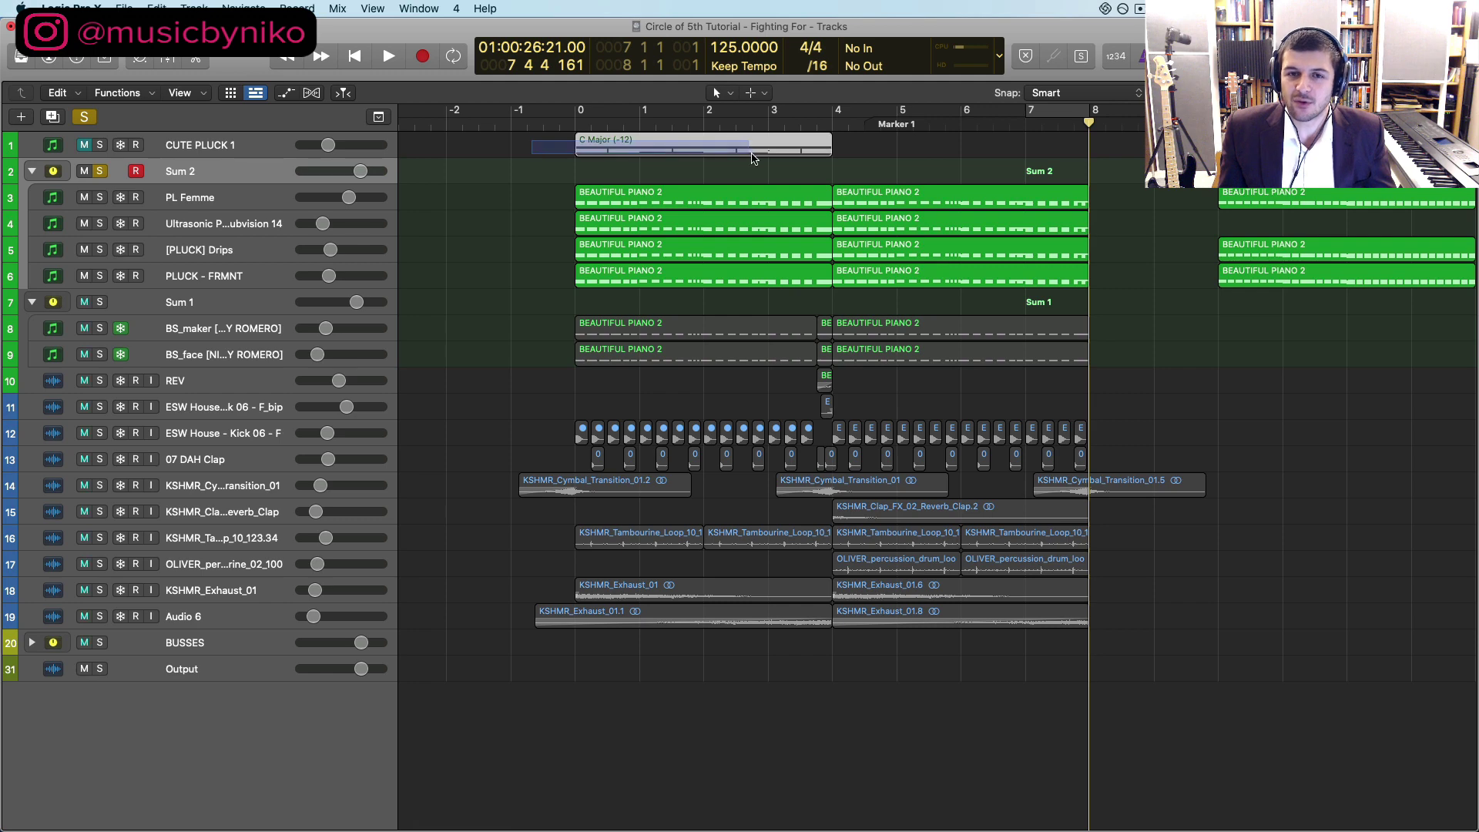
key("Delete")
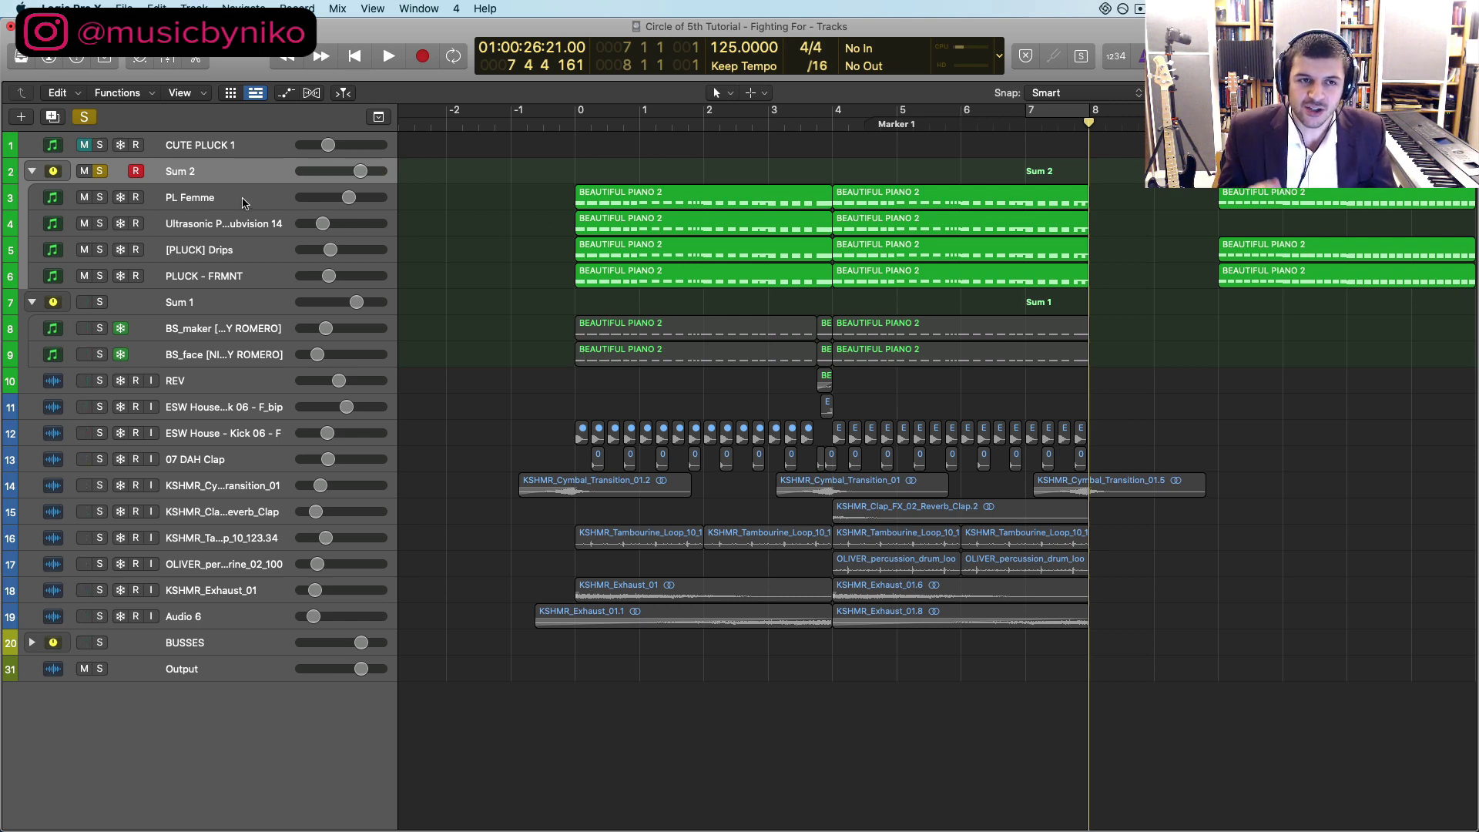
left_click(242, 202)
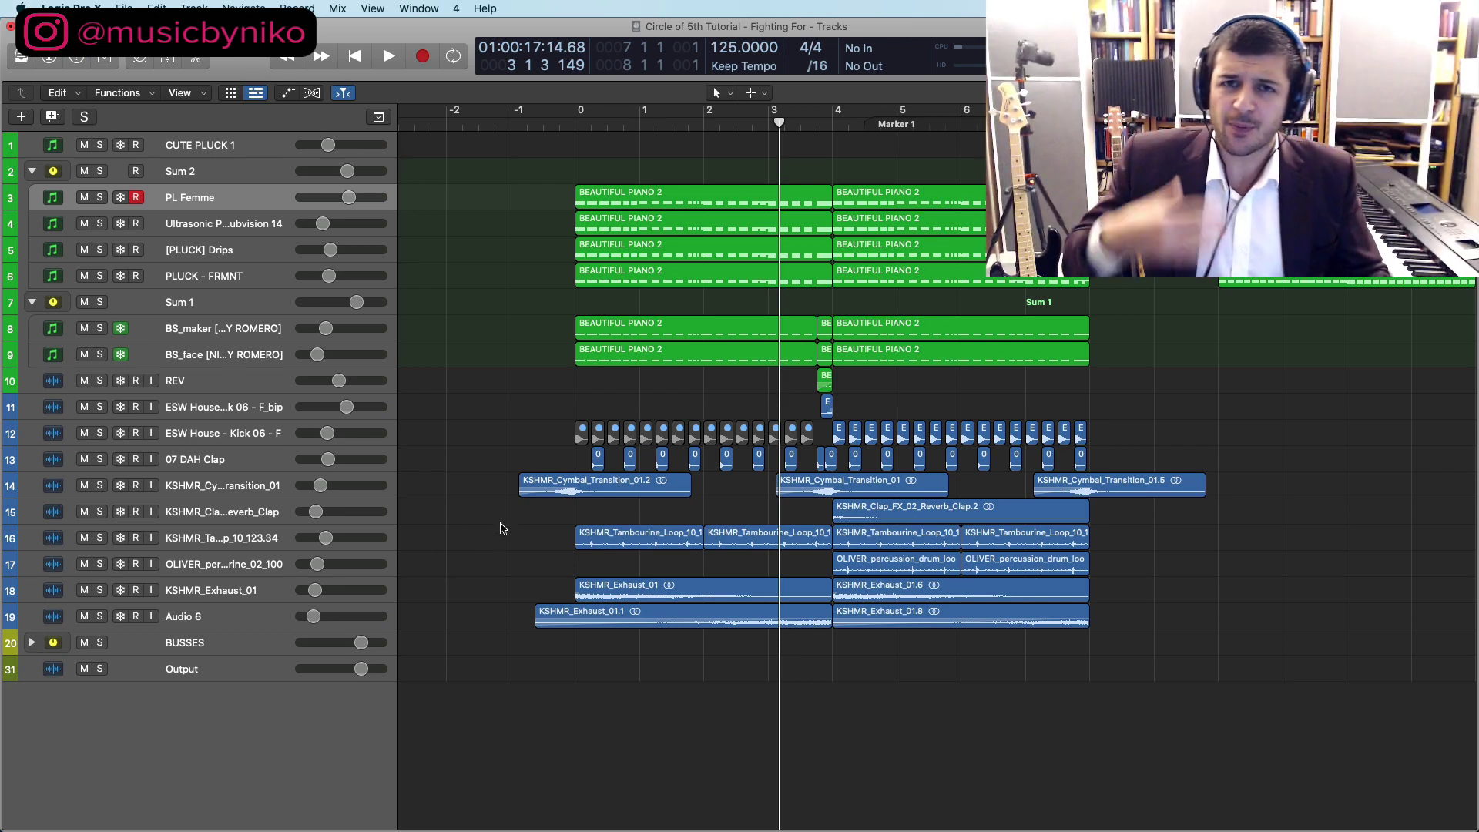
Step: Solo the kick, 07 DAH Clap, tambourine and OLIVER percussion tracks, then return to the song start
key("super+Down")
key("super+Down")
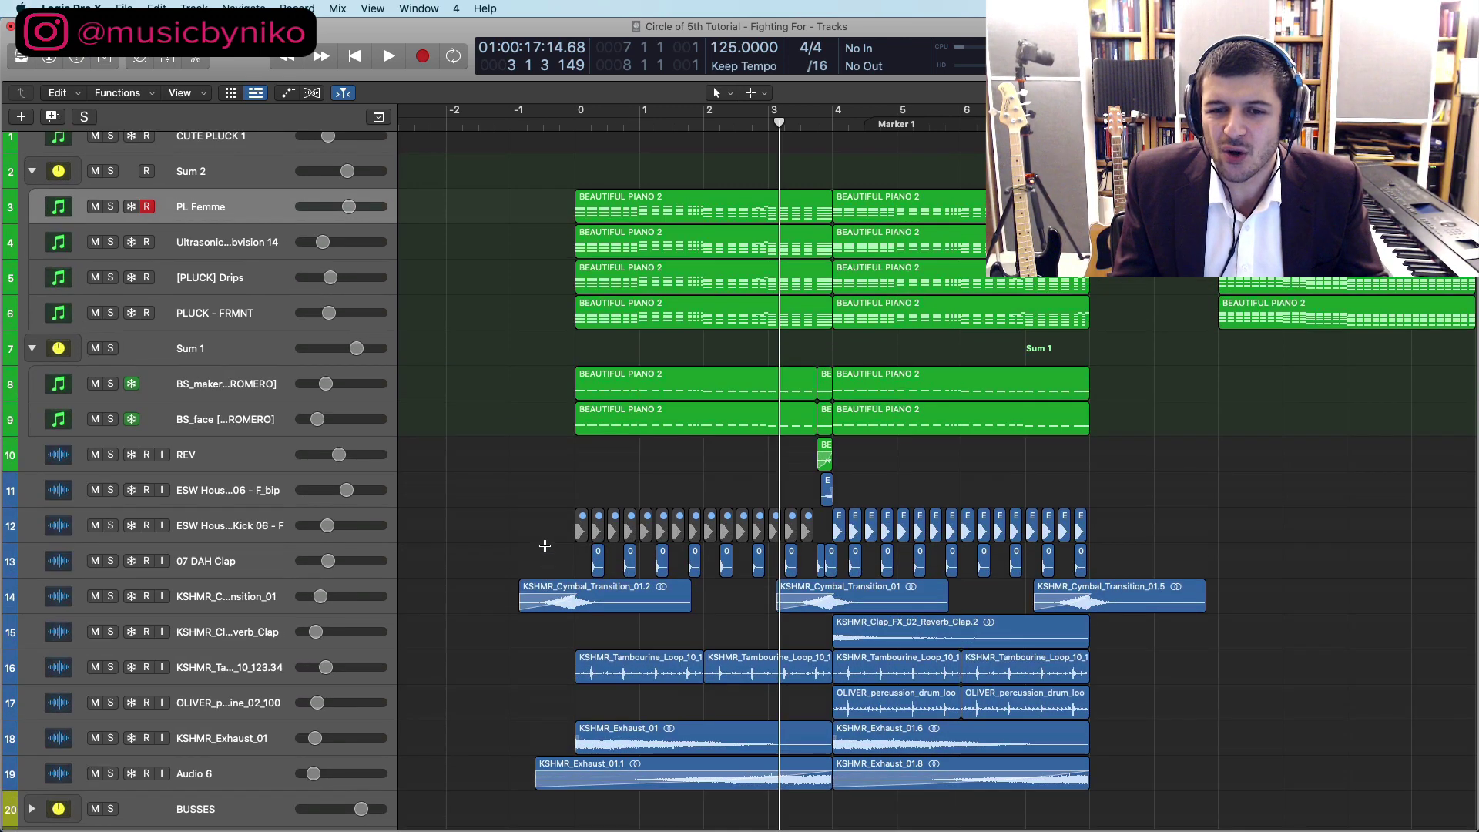
key("super+Right")
scroll(544, 549, "down", 2)
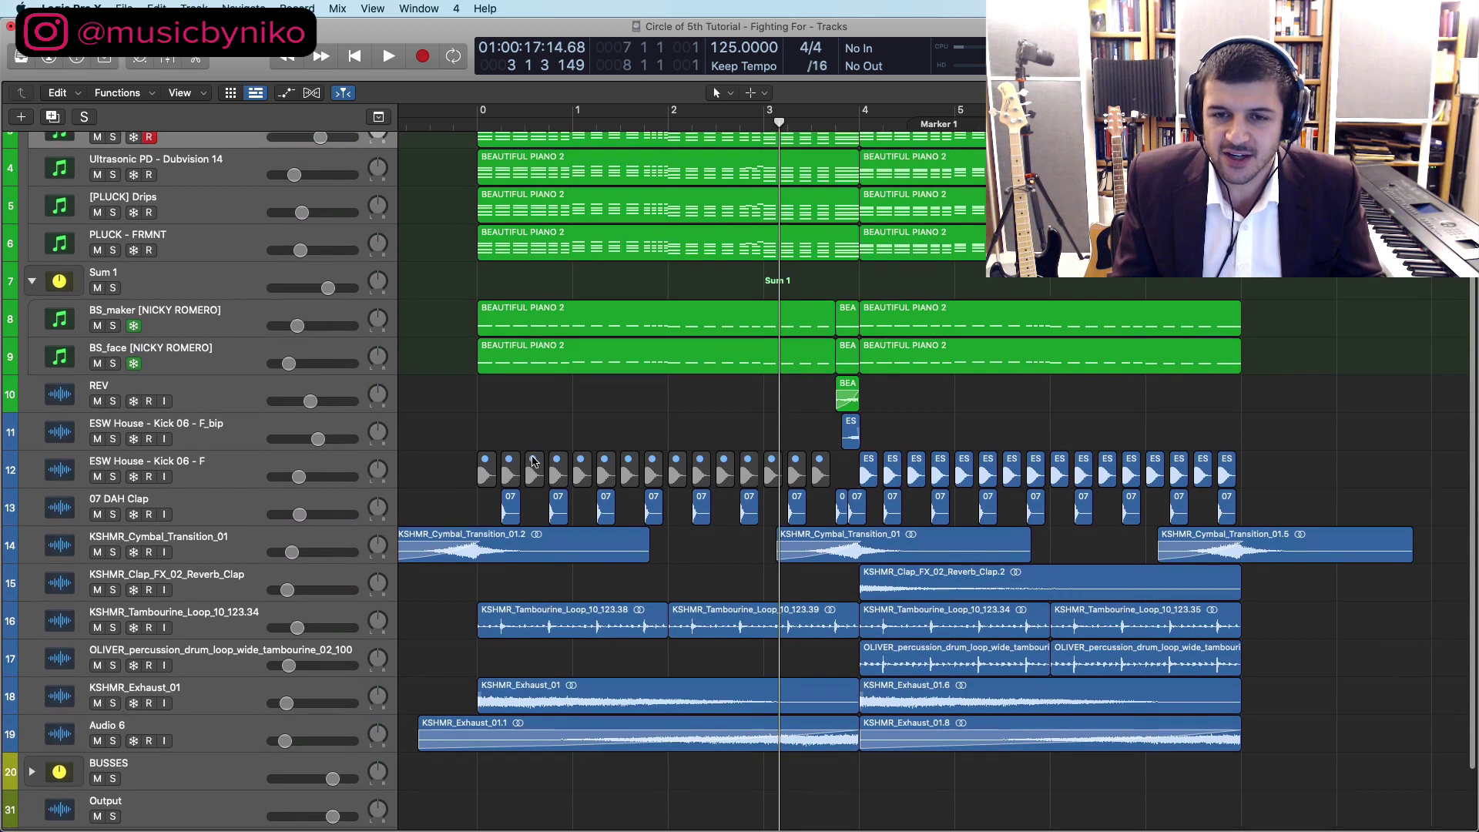
scroll(539, 462, "left", 2)
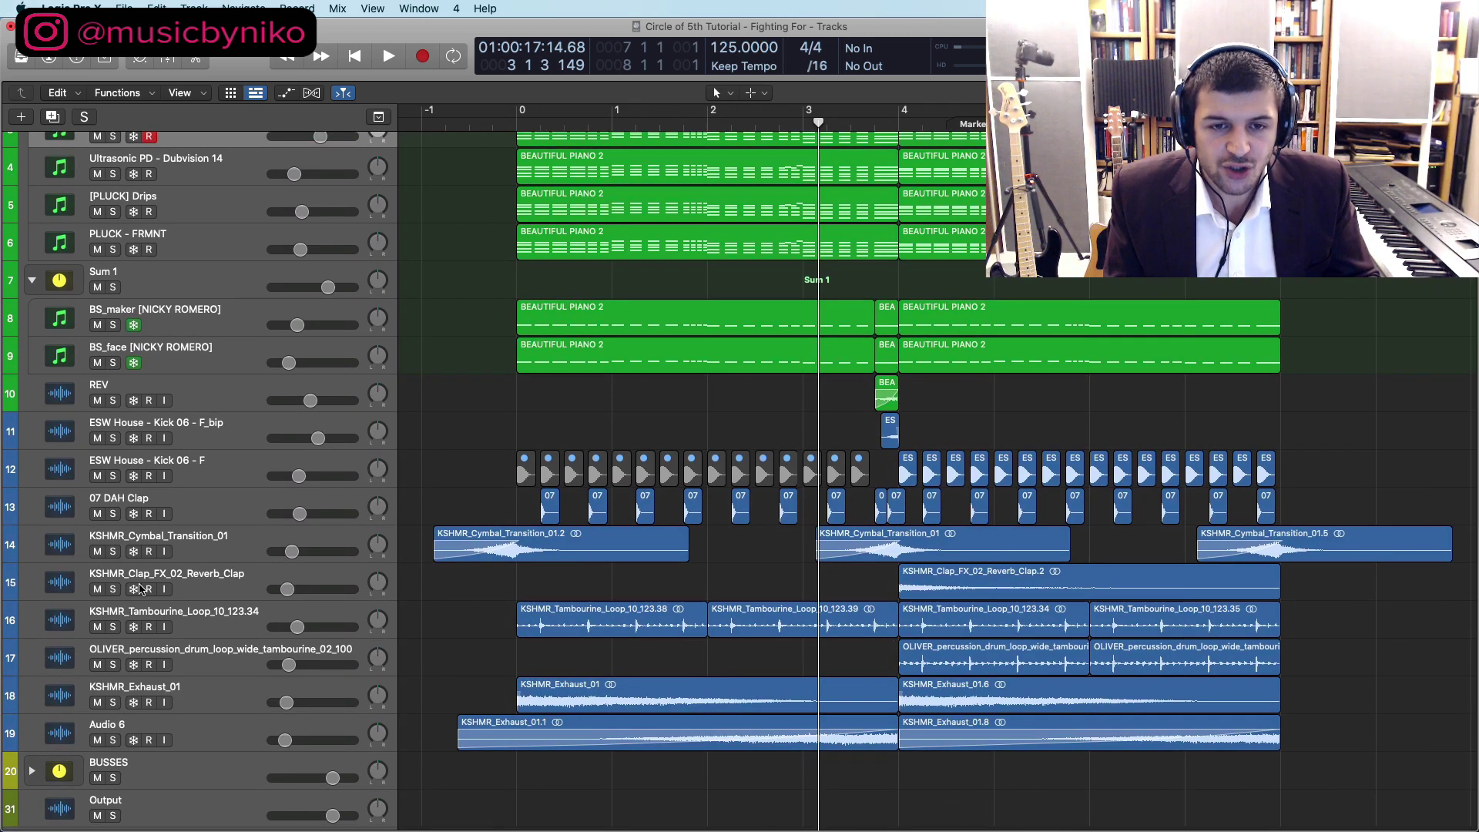
left_click_drag(114, 628, 114, 661)
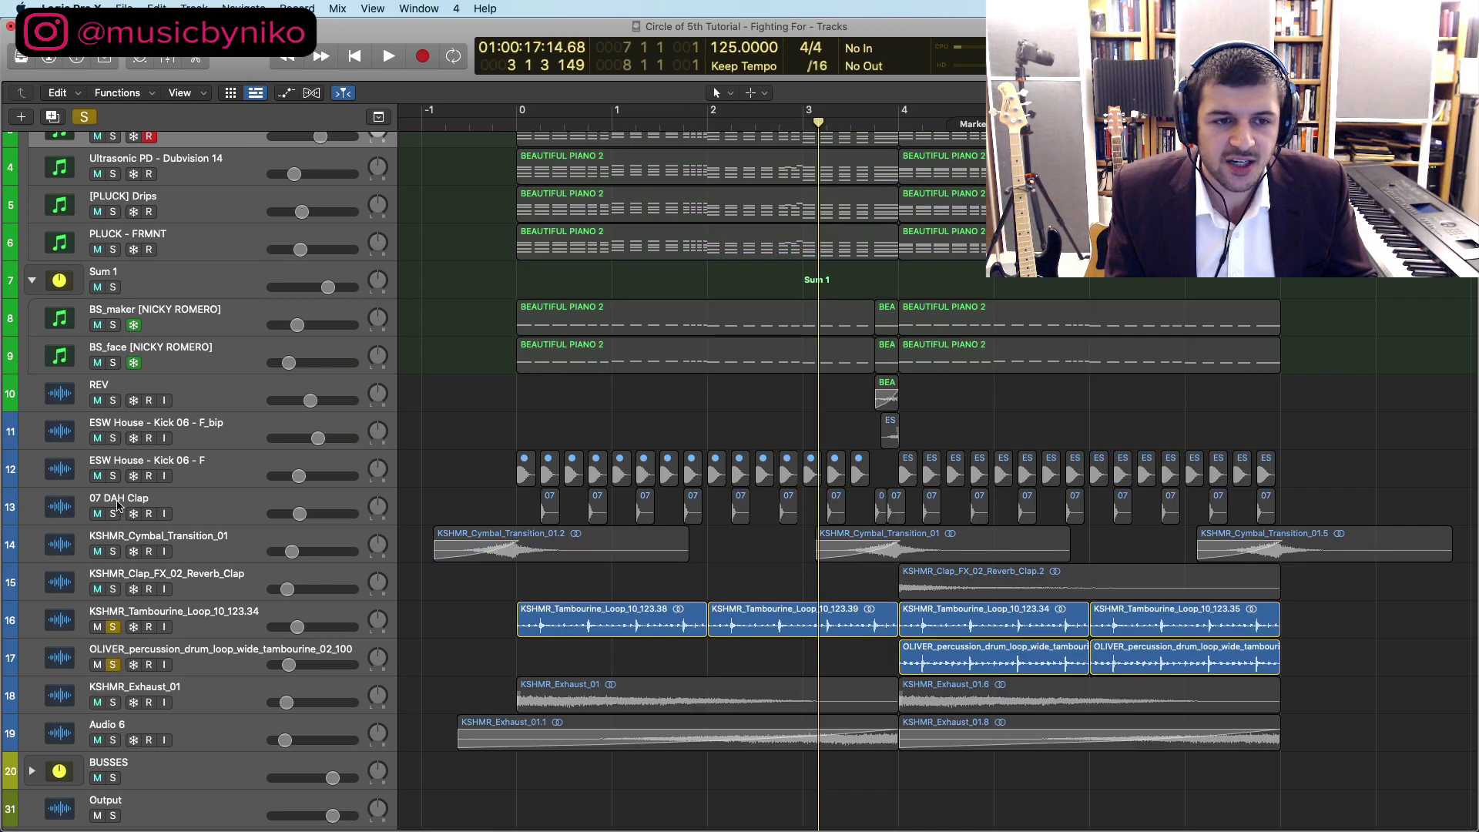
left_click_drag(114, 512, 123, 472)
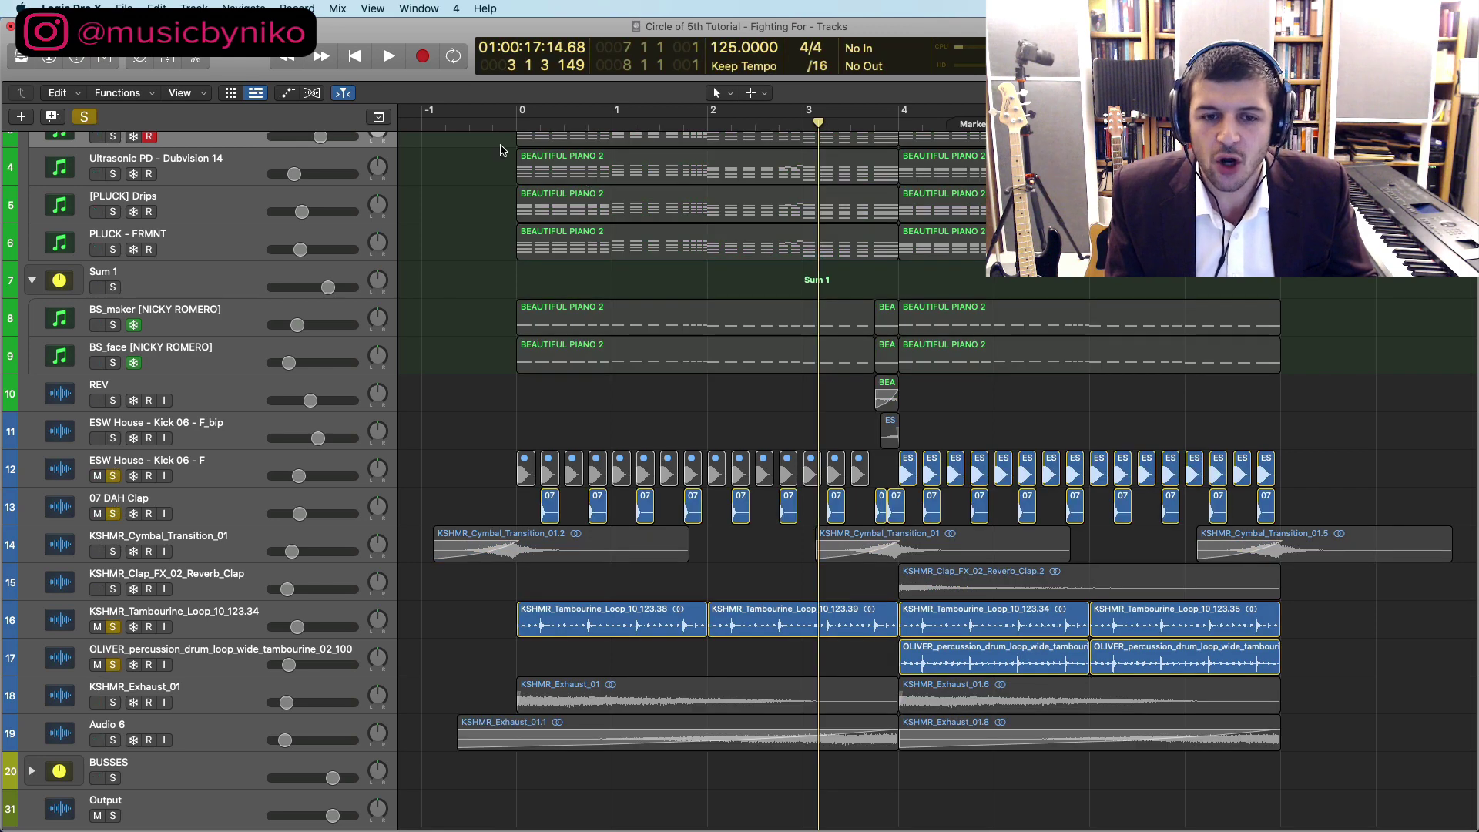
key("Return")
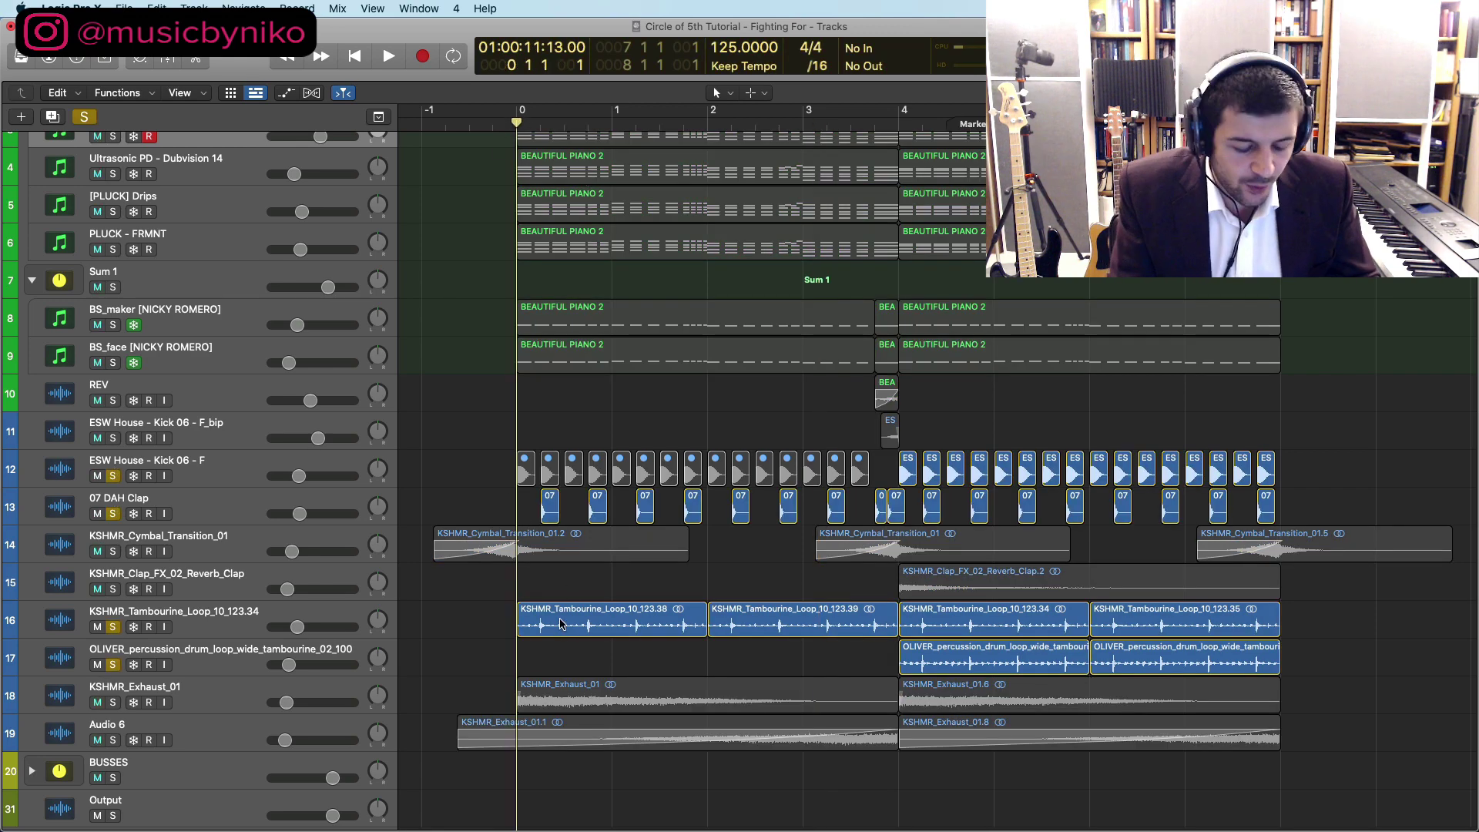
Step: Show volume automation, play the drum loops, and open the inspector on the tambourine track
key("a")
scroll(654, 694, "down", 5)
scroll(670, 678, "down", 1)
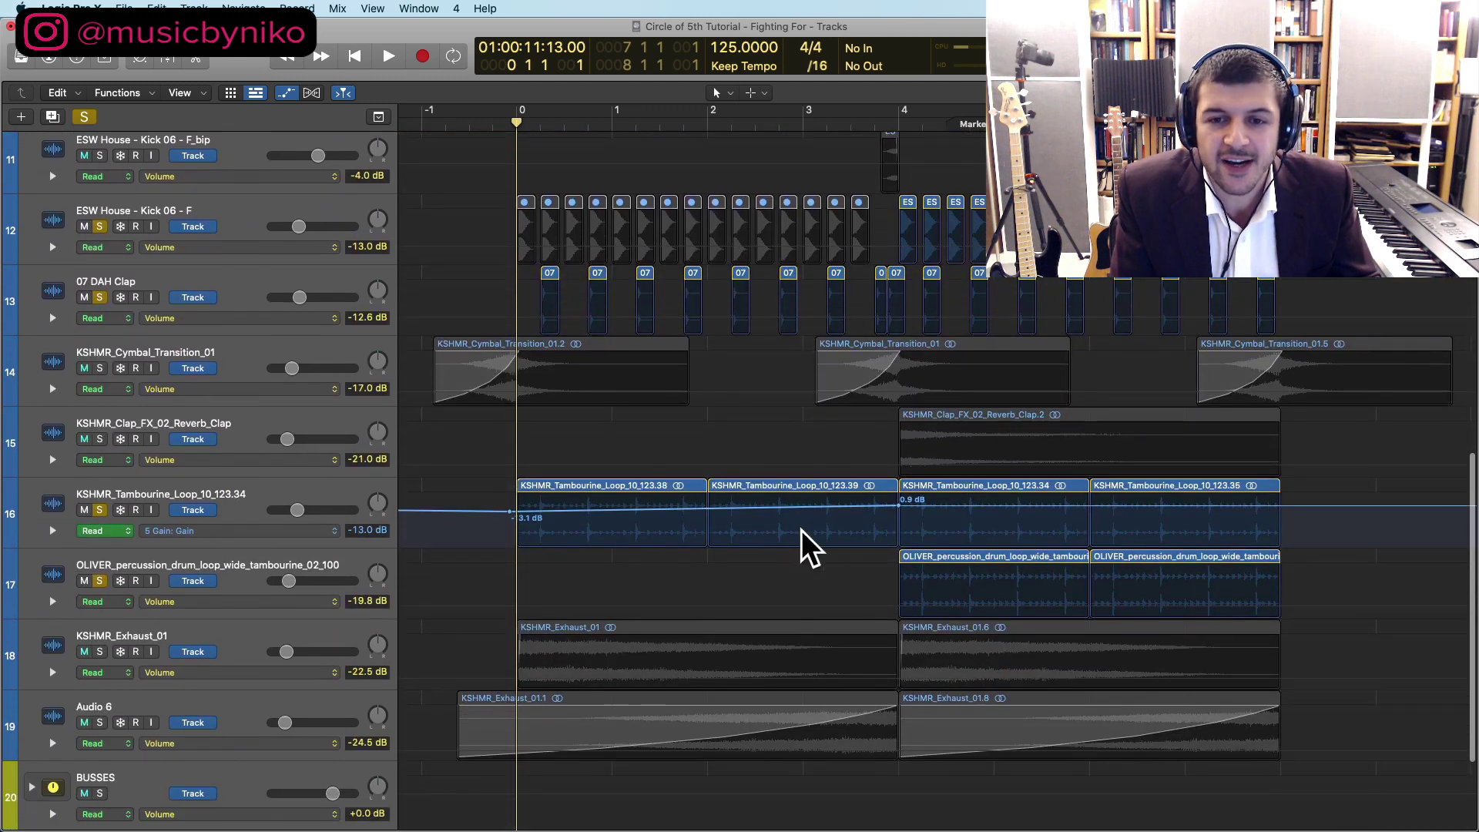
key("space")
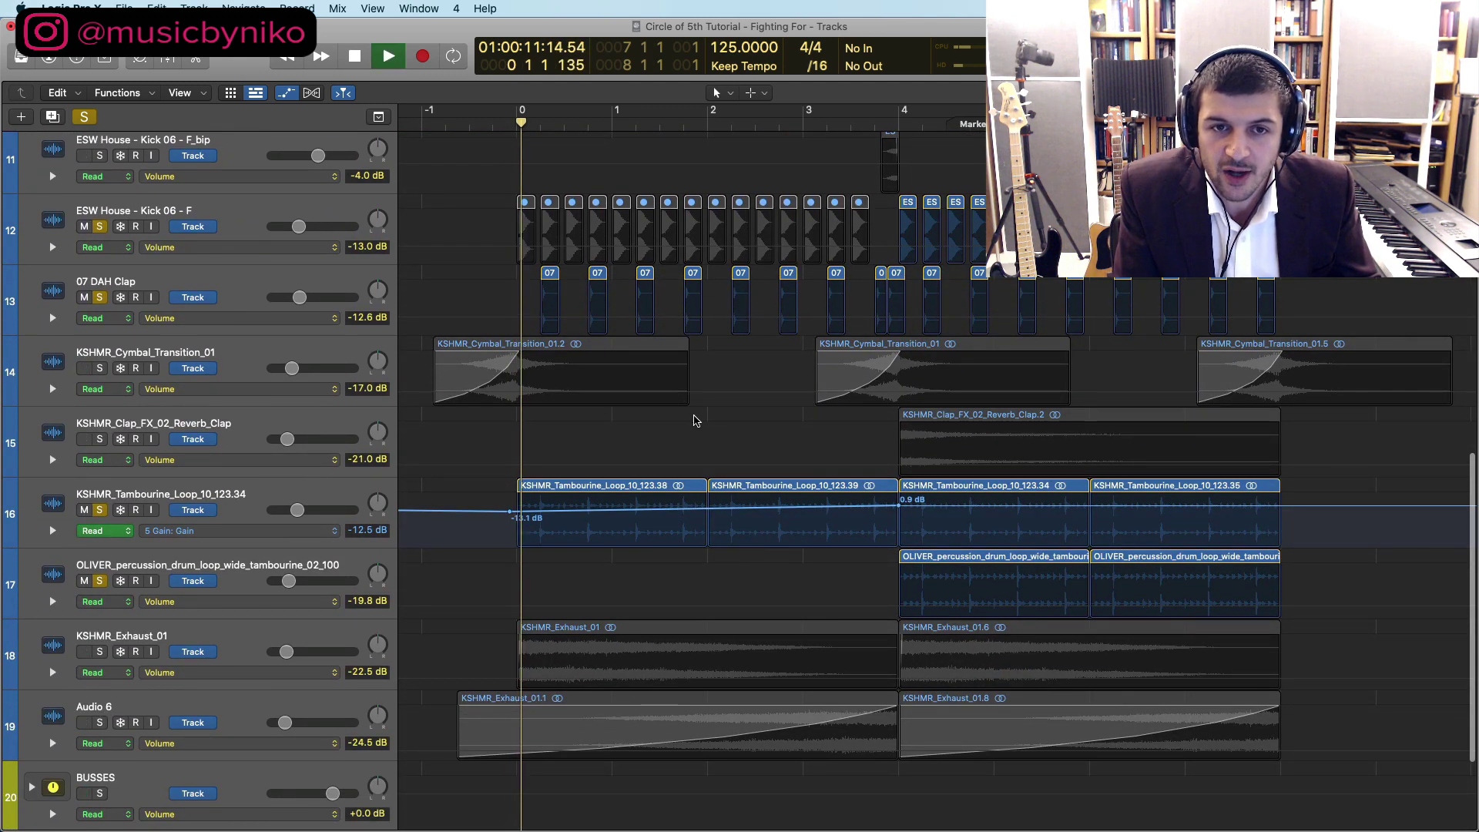
scroll(595, 470, "up", 1)
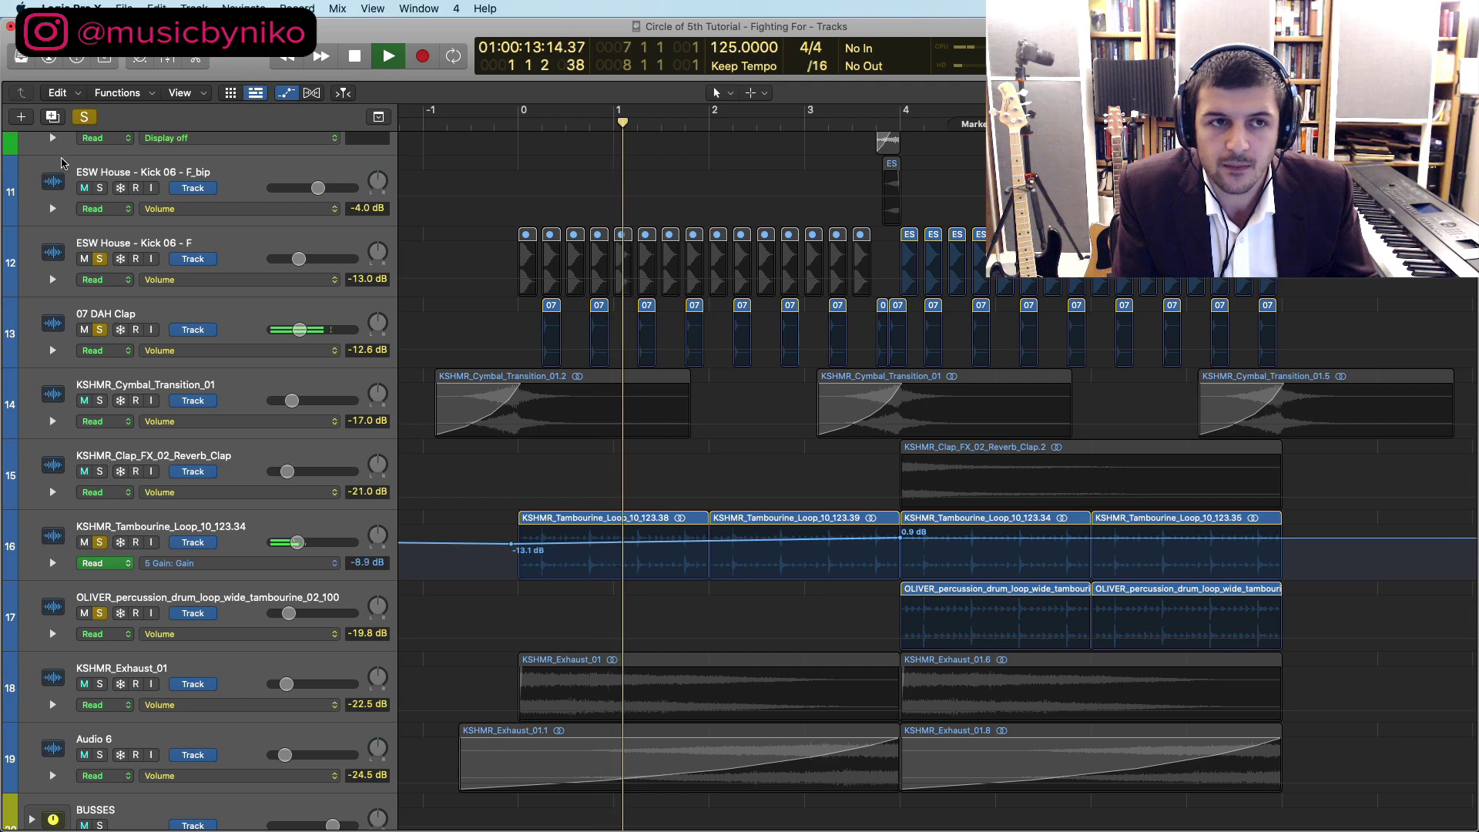
left_click(49, 58)
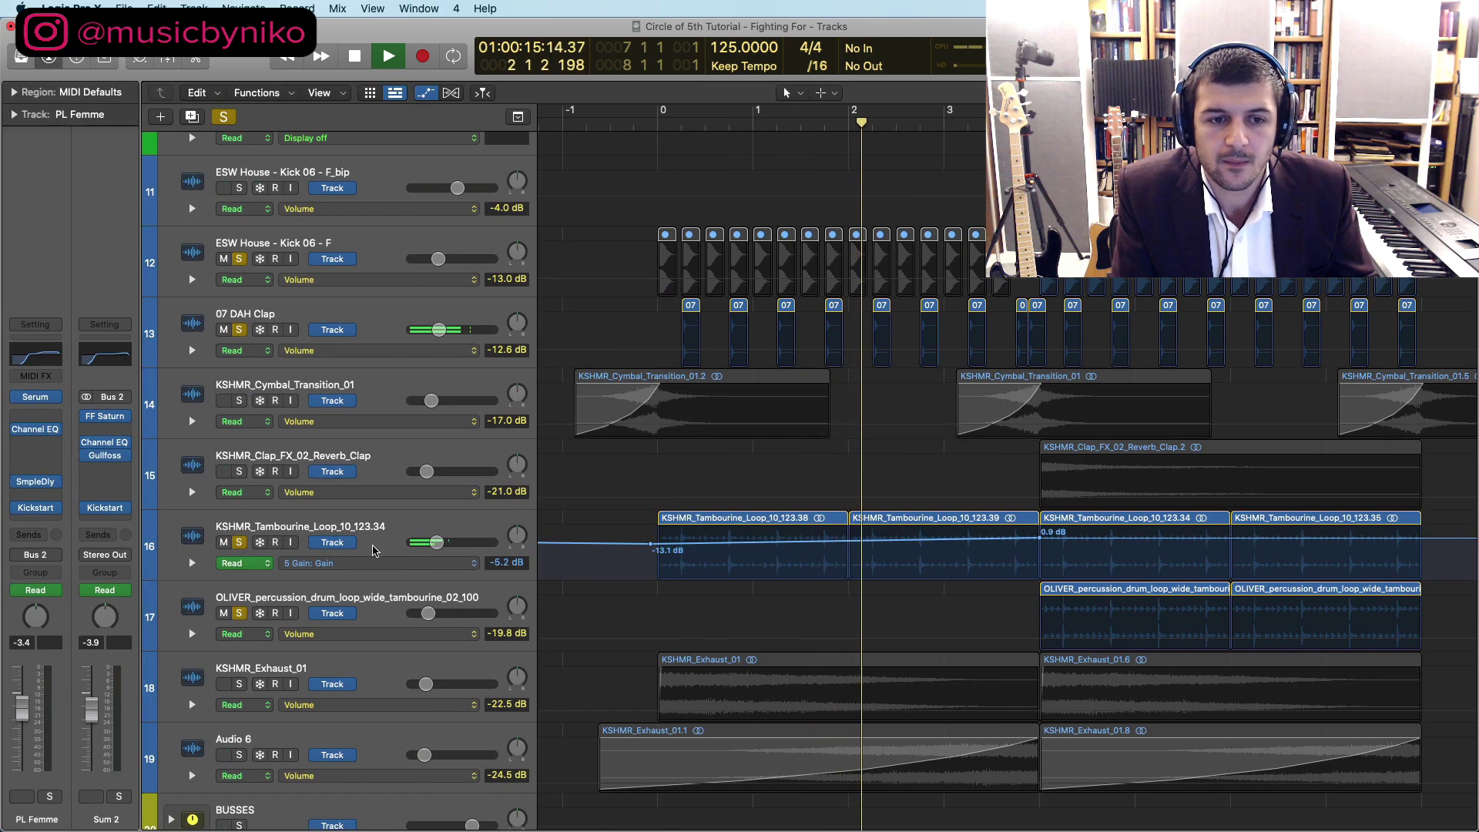
left_click(377, 531)
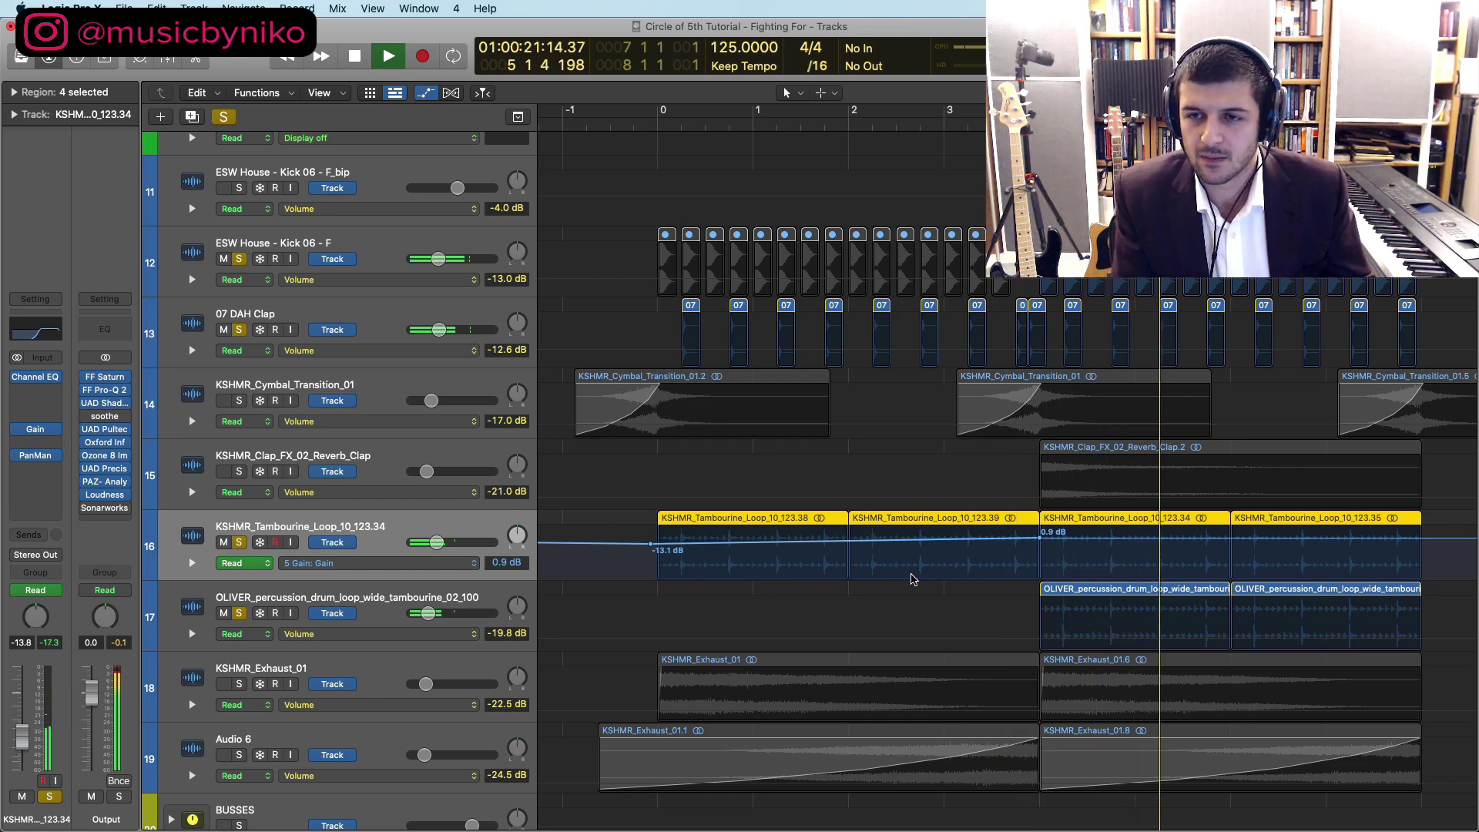
Step: Hide the automation lanes, stop playback, and select both OLIVER percussion regions
scroll(911, 579, "up", 1)
key("a")
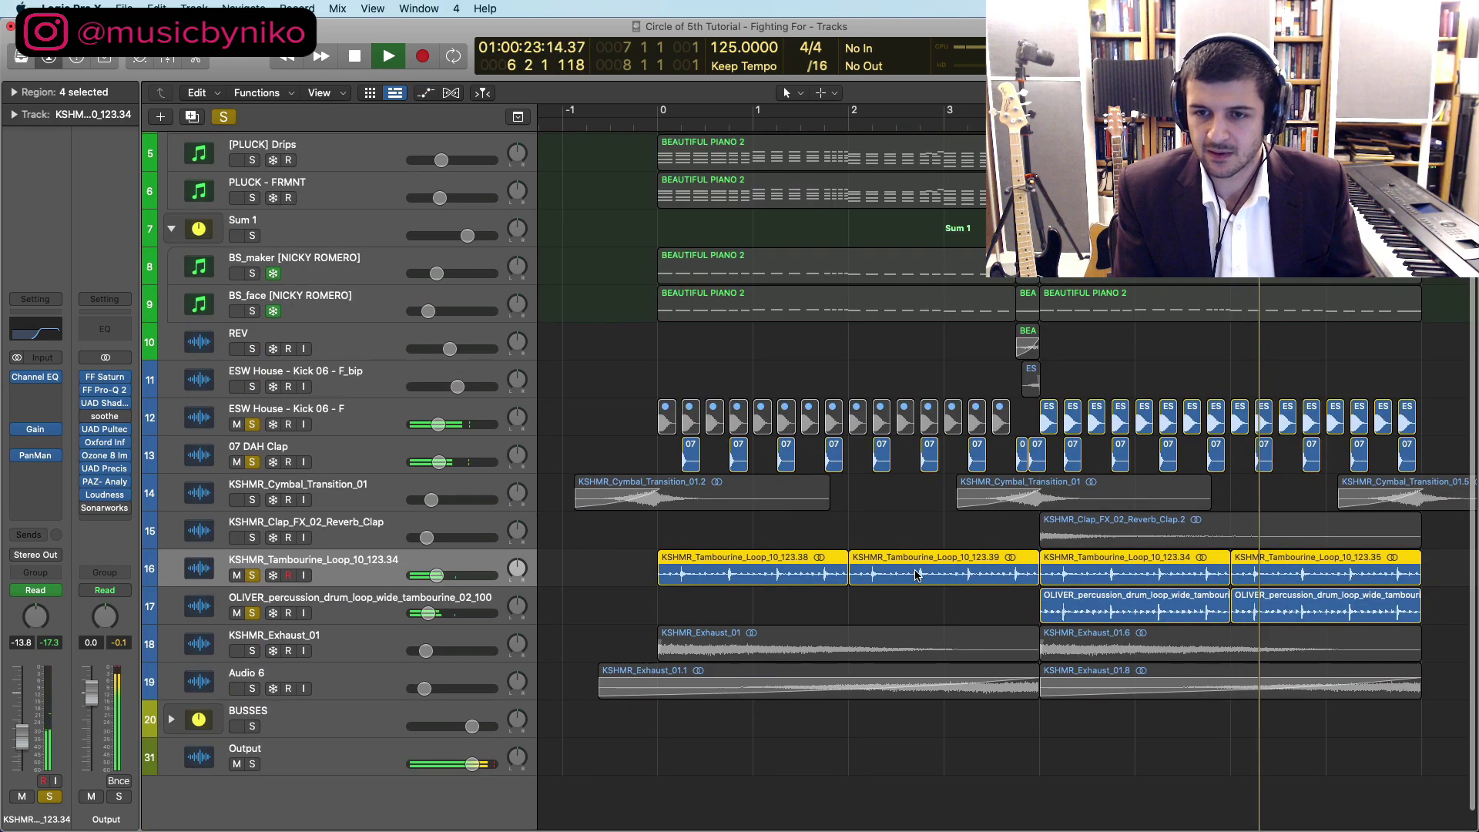
key("space")
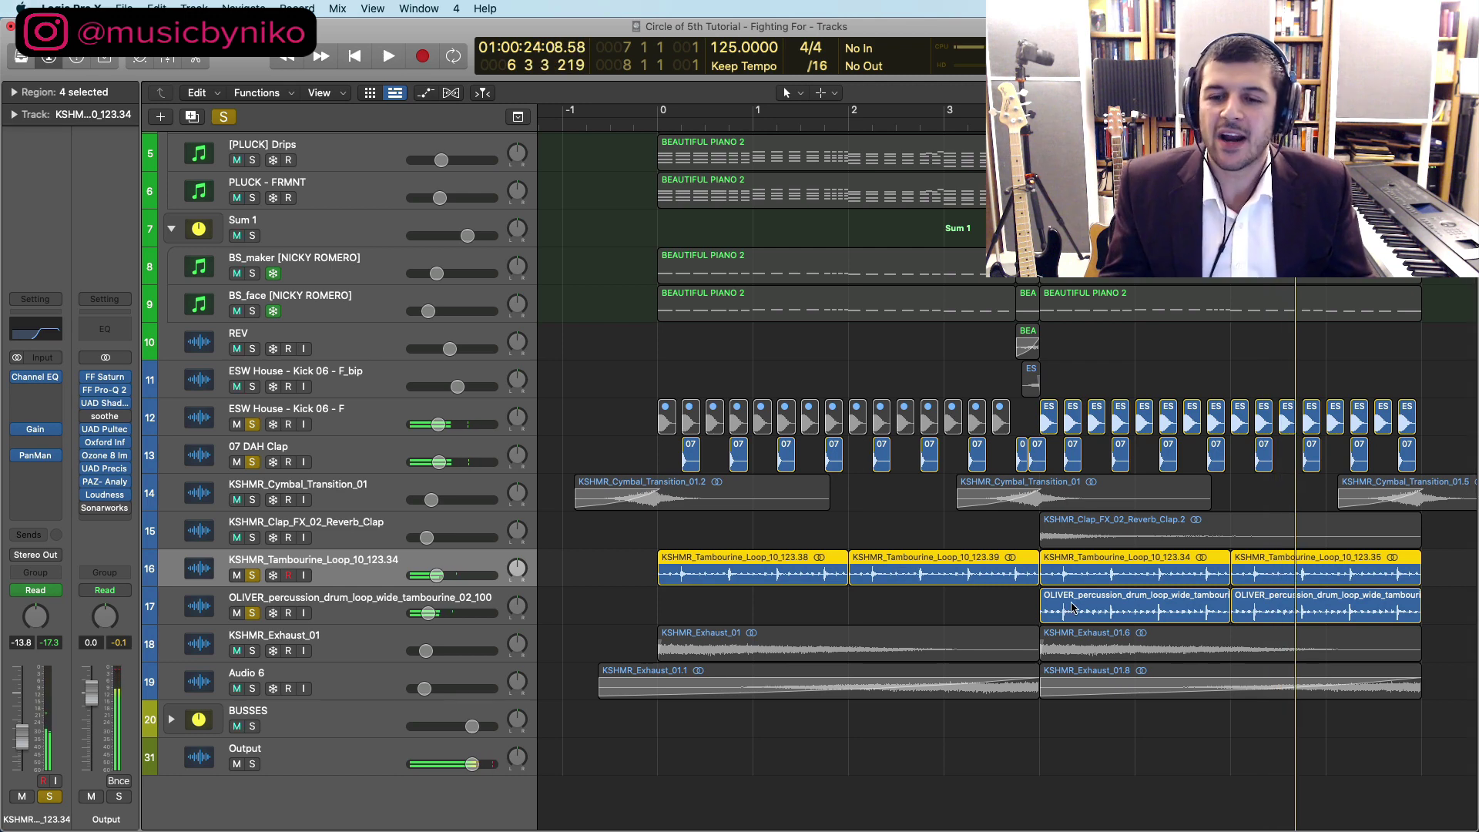
left_click(1009, 604)
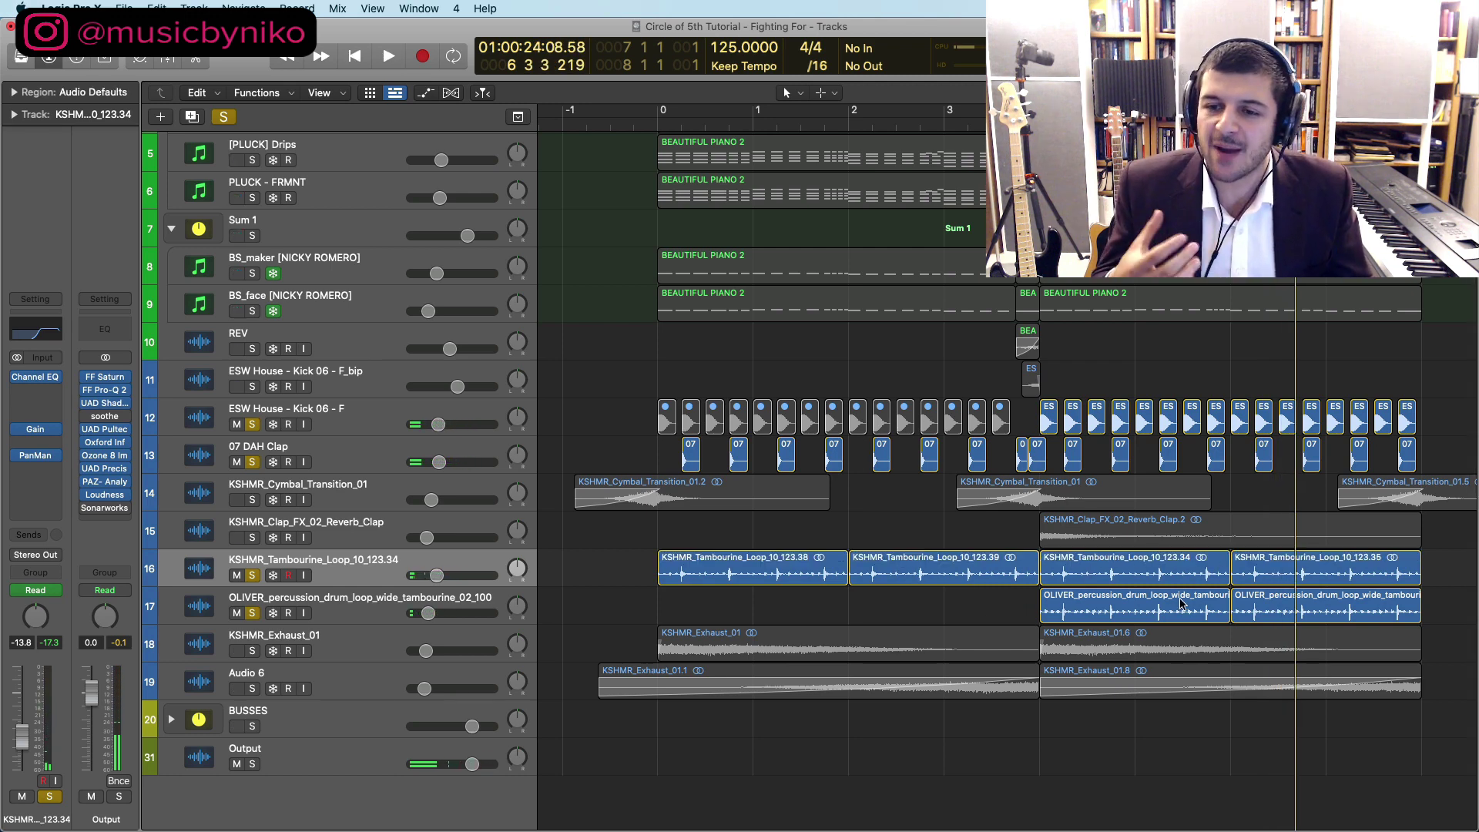
left_click(1140, 611)
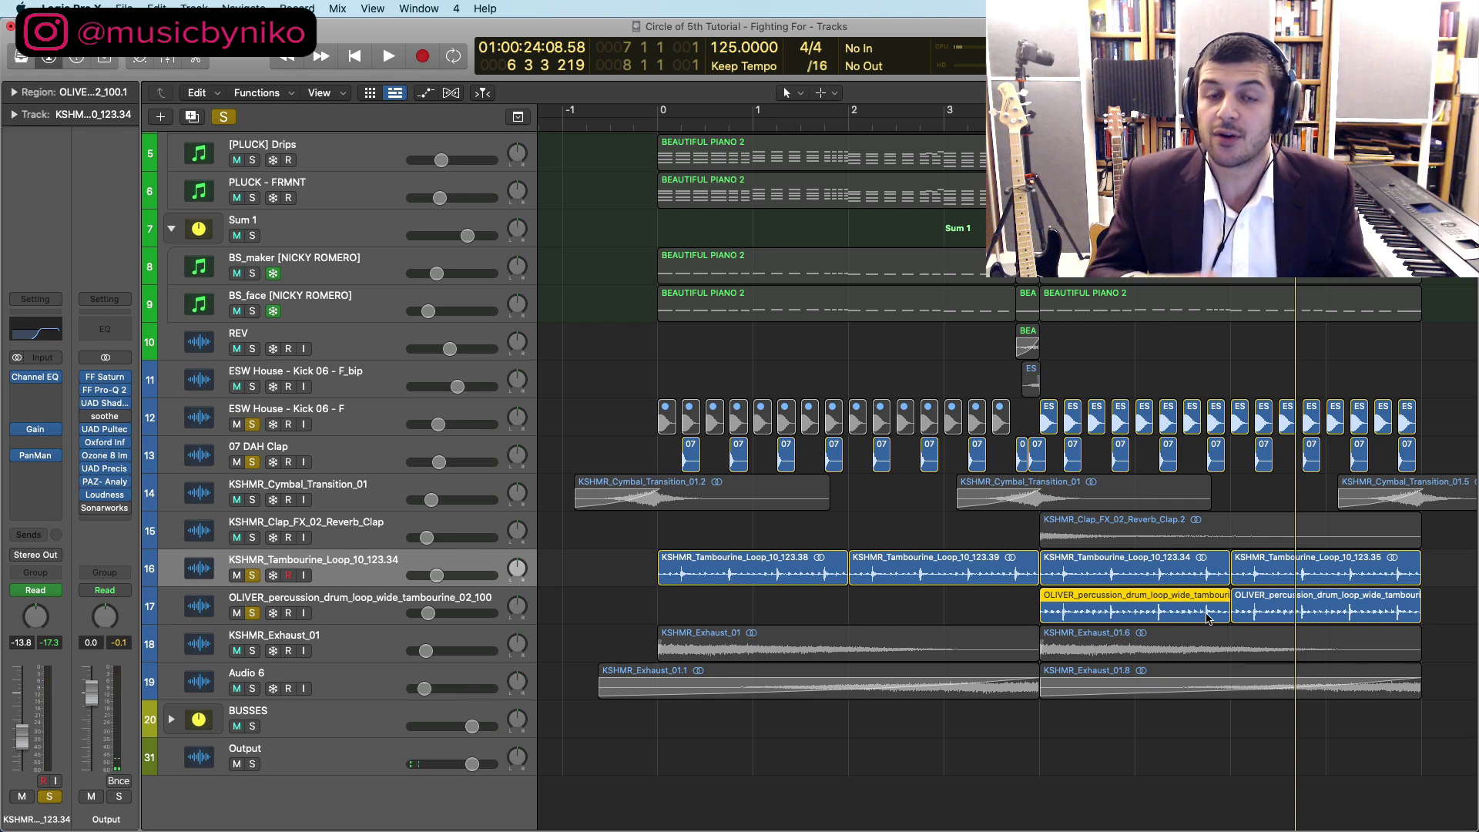
left_click(367, 608)
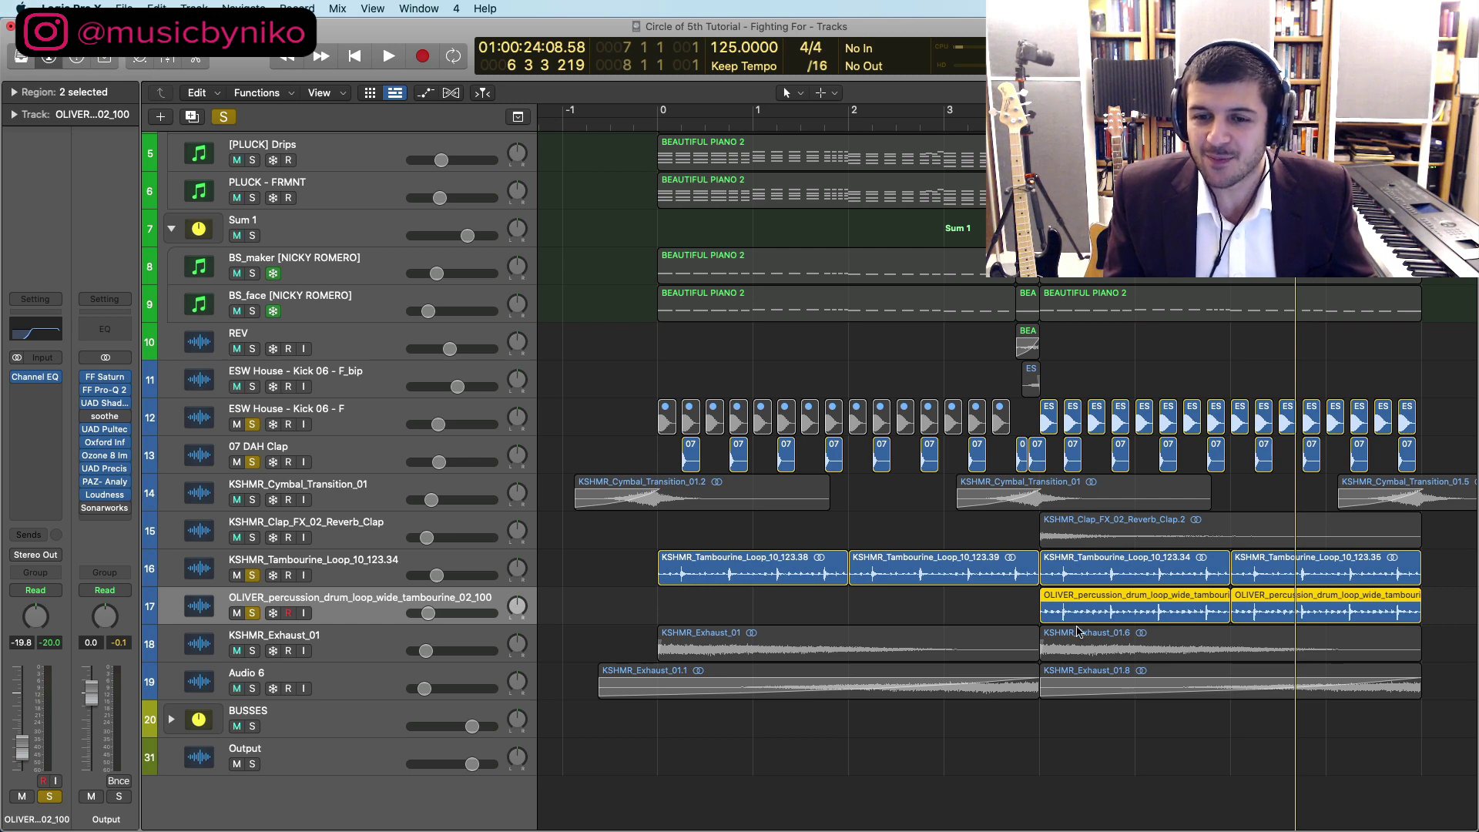
Step: Solo KSHMR_Exhaust_01, reverb clap, cymbal transition and Audio 6, unsoloing the kick, clap and loop tracks
left_click(335, 644)
left_click(252, 651)
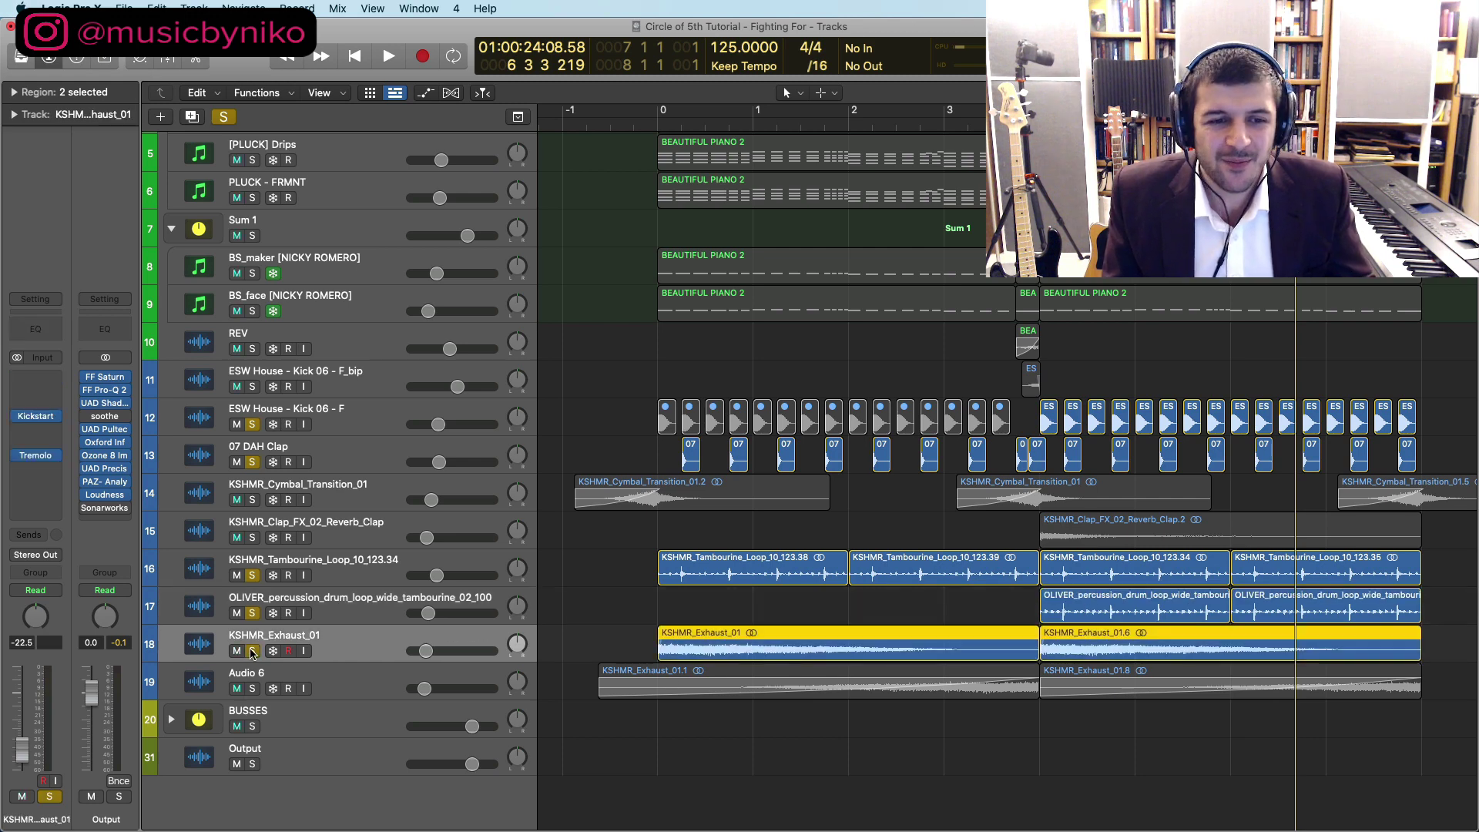
left_click(252, 539)
left_click(250, 499)
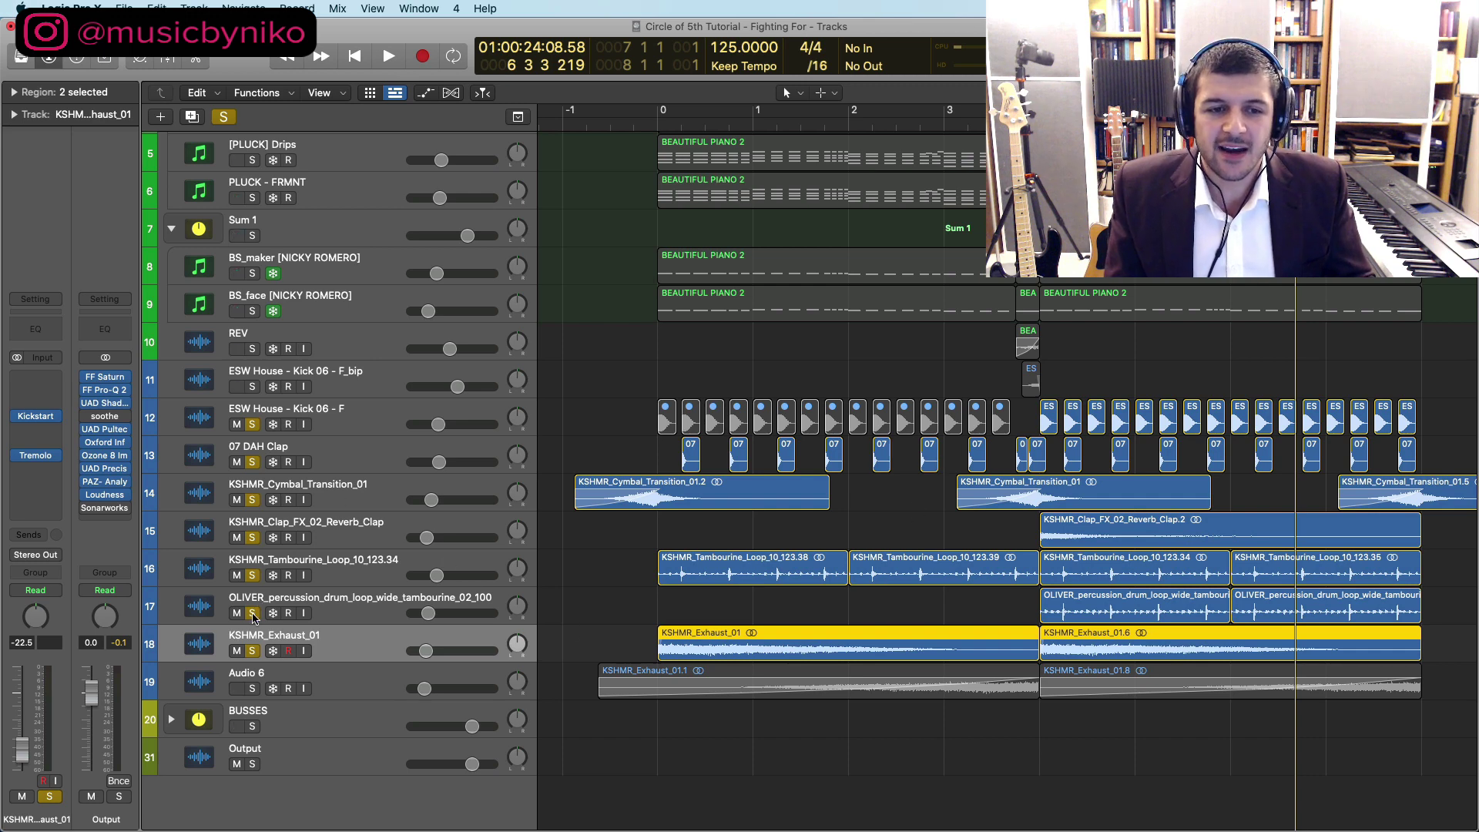
left_click(253, 613)
left_click(252, 575)
left_click(248, 538)
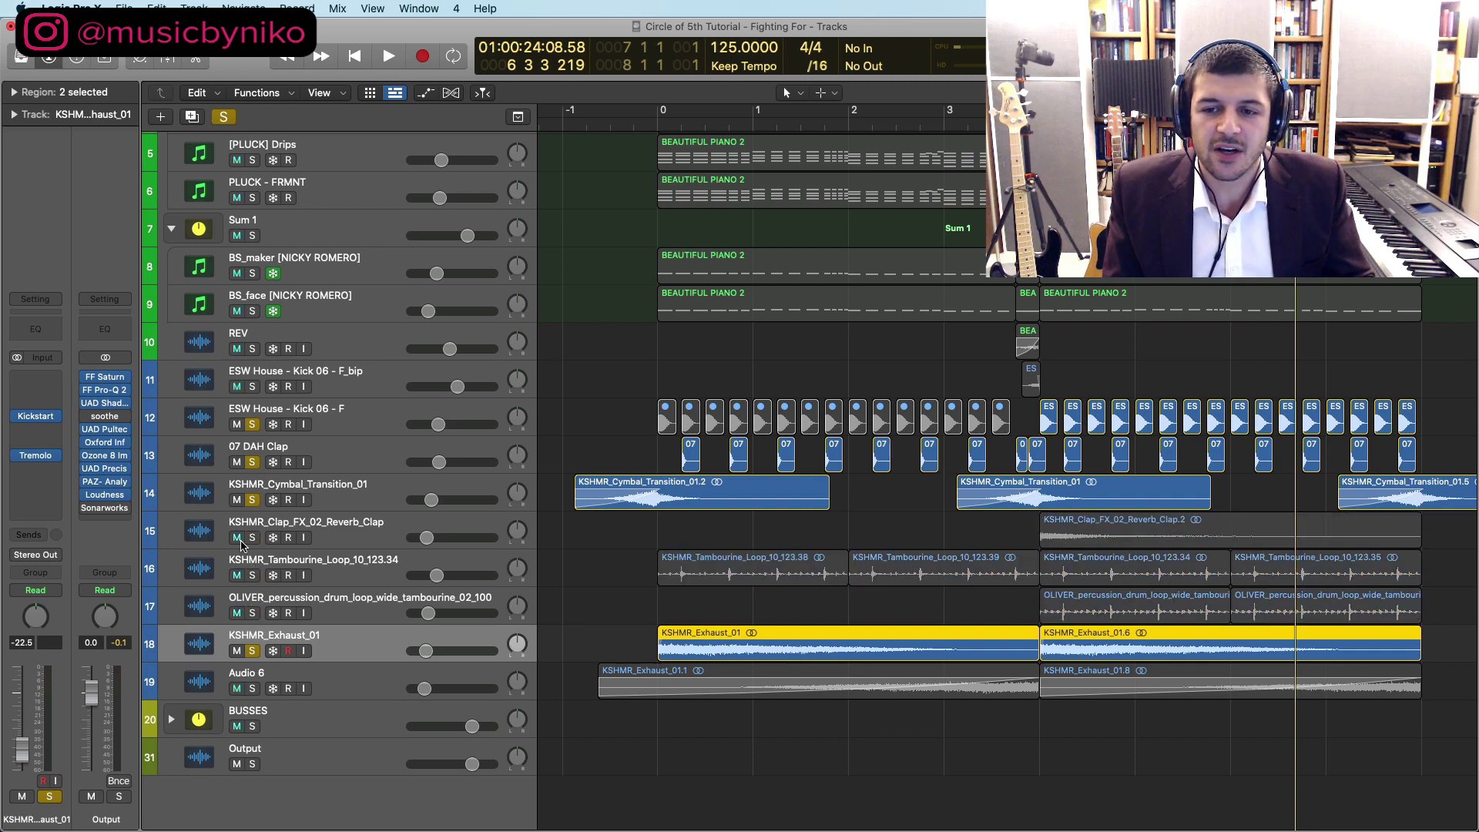
left_click(252, 462)
left_click(252, 425)
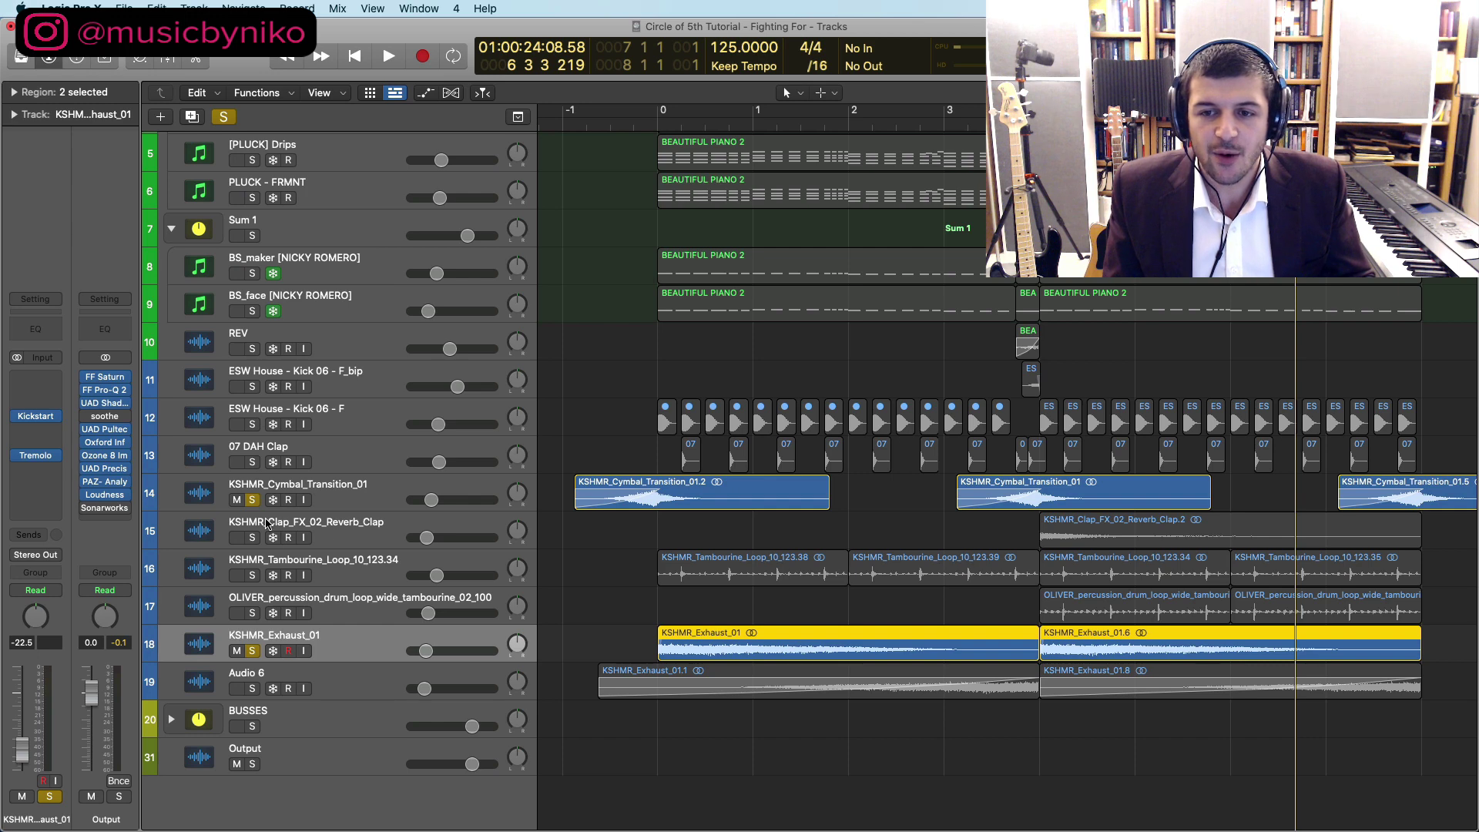
left_click(252, 538)
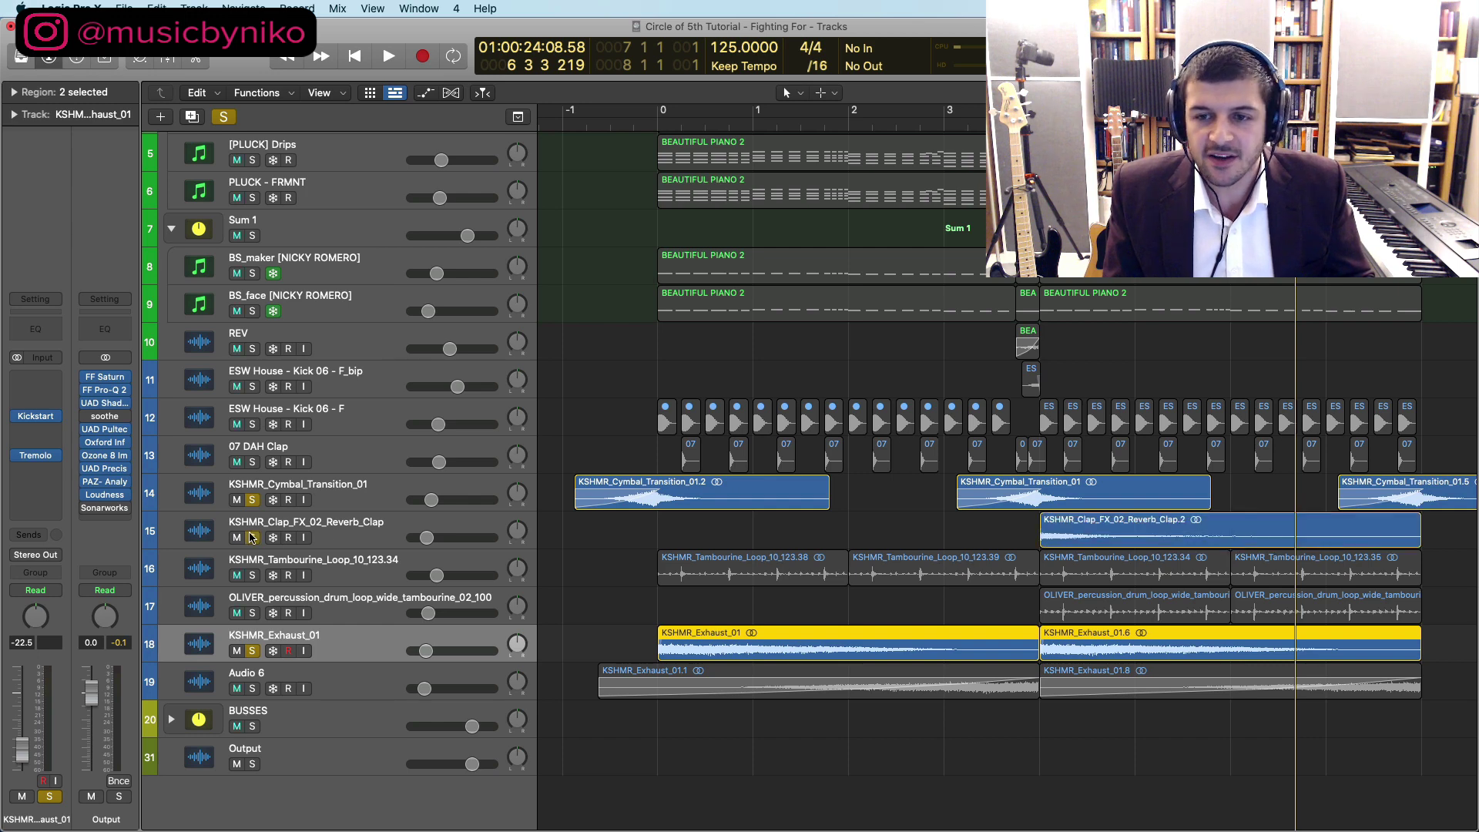
left_click(252, 688)
Step: Play the soloed transition tracks from just before bar 0, then select the reverb clap region
left_click(631, 124)
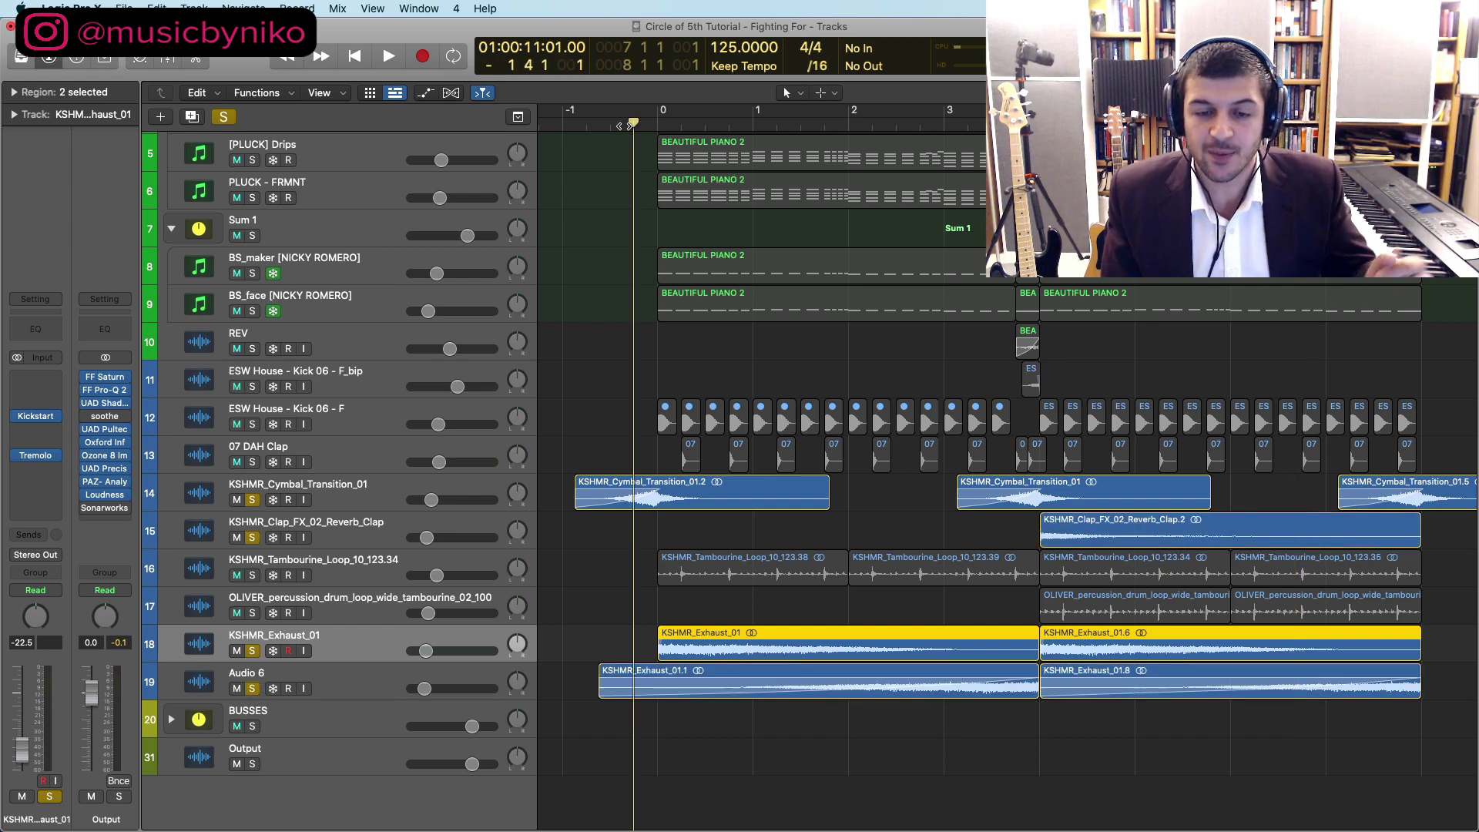
key("space")
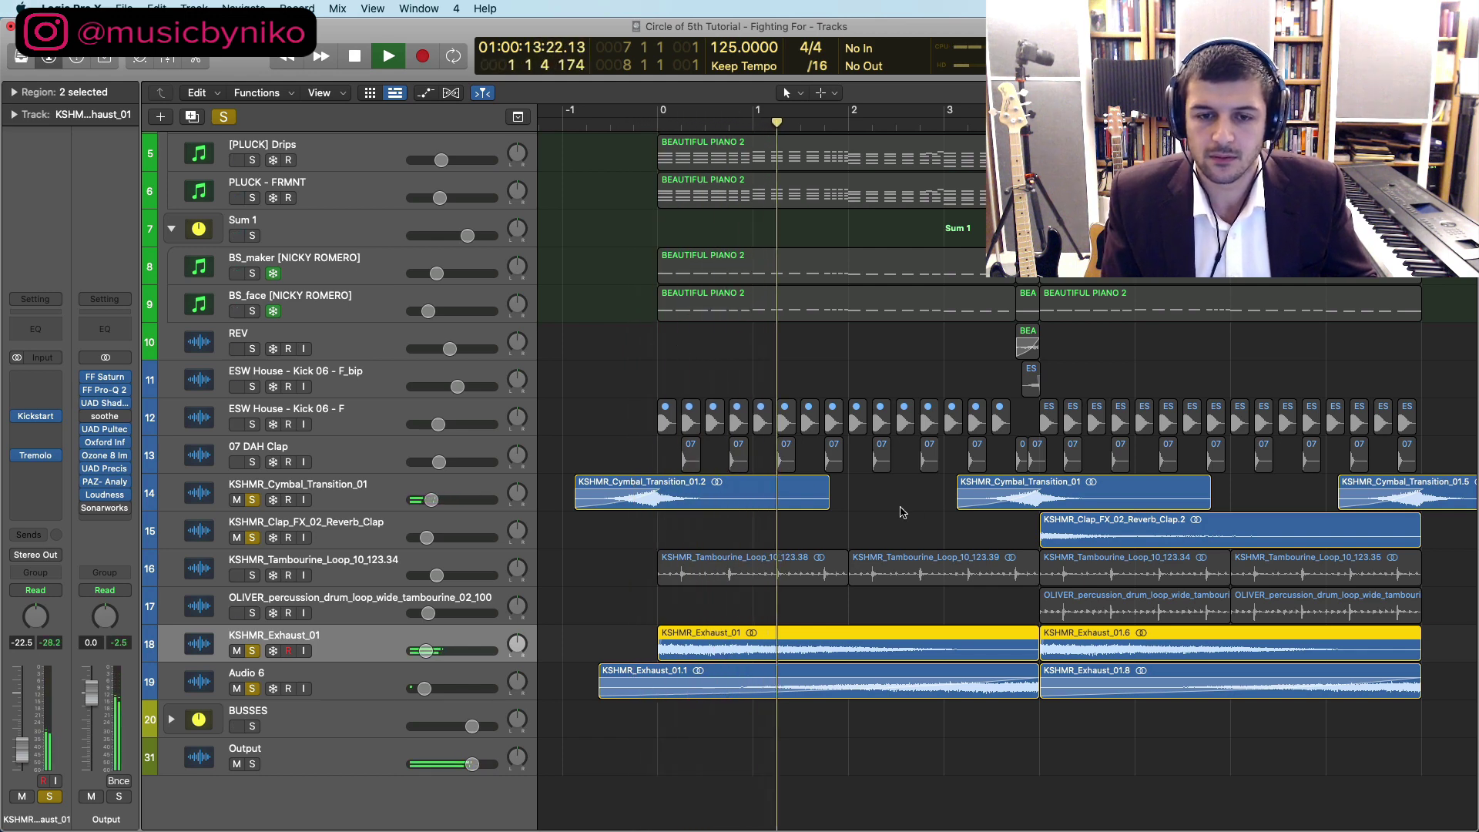
scroll(978, 496, "right", 1)
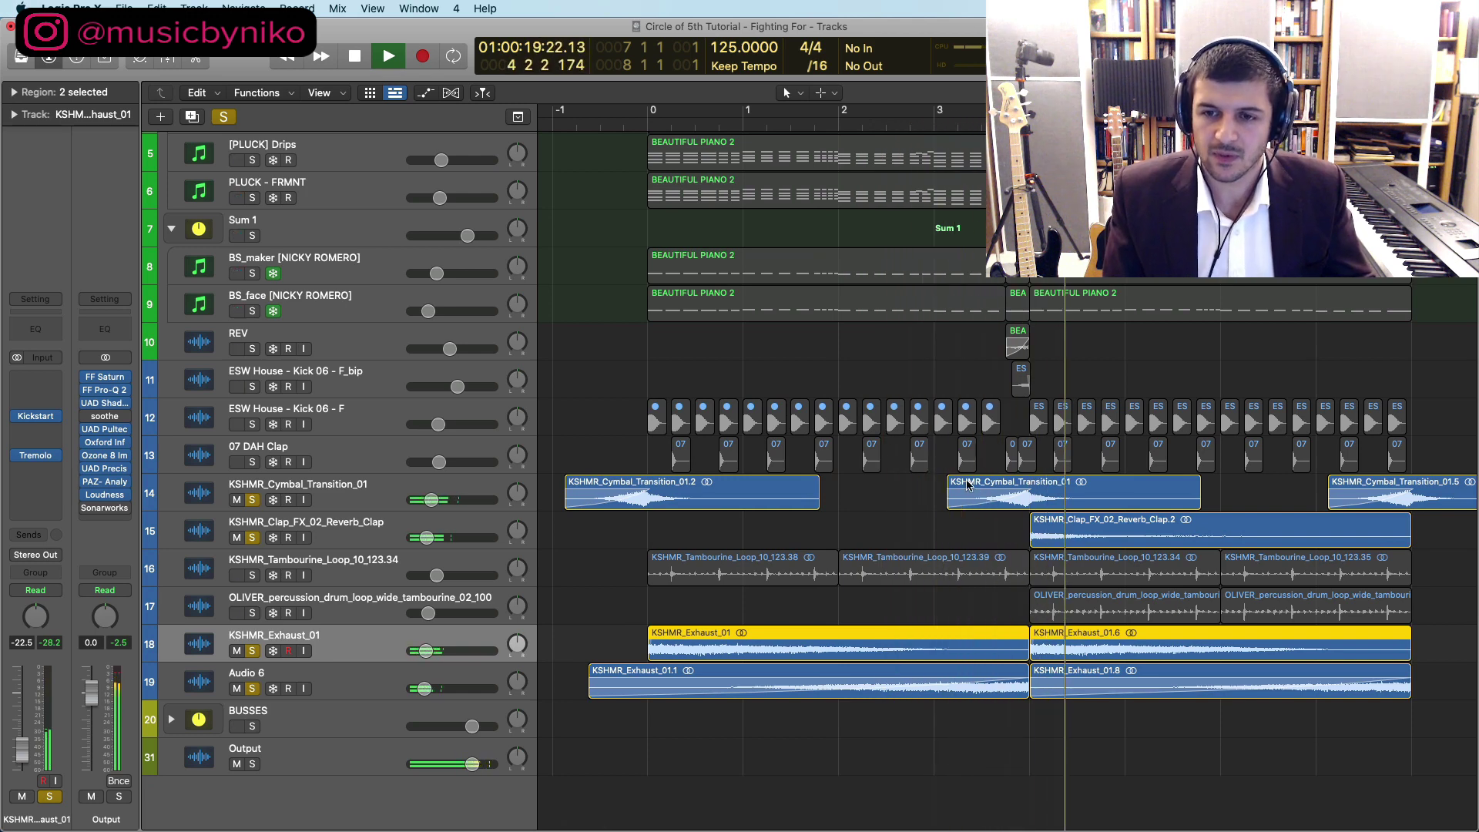
key("space")
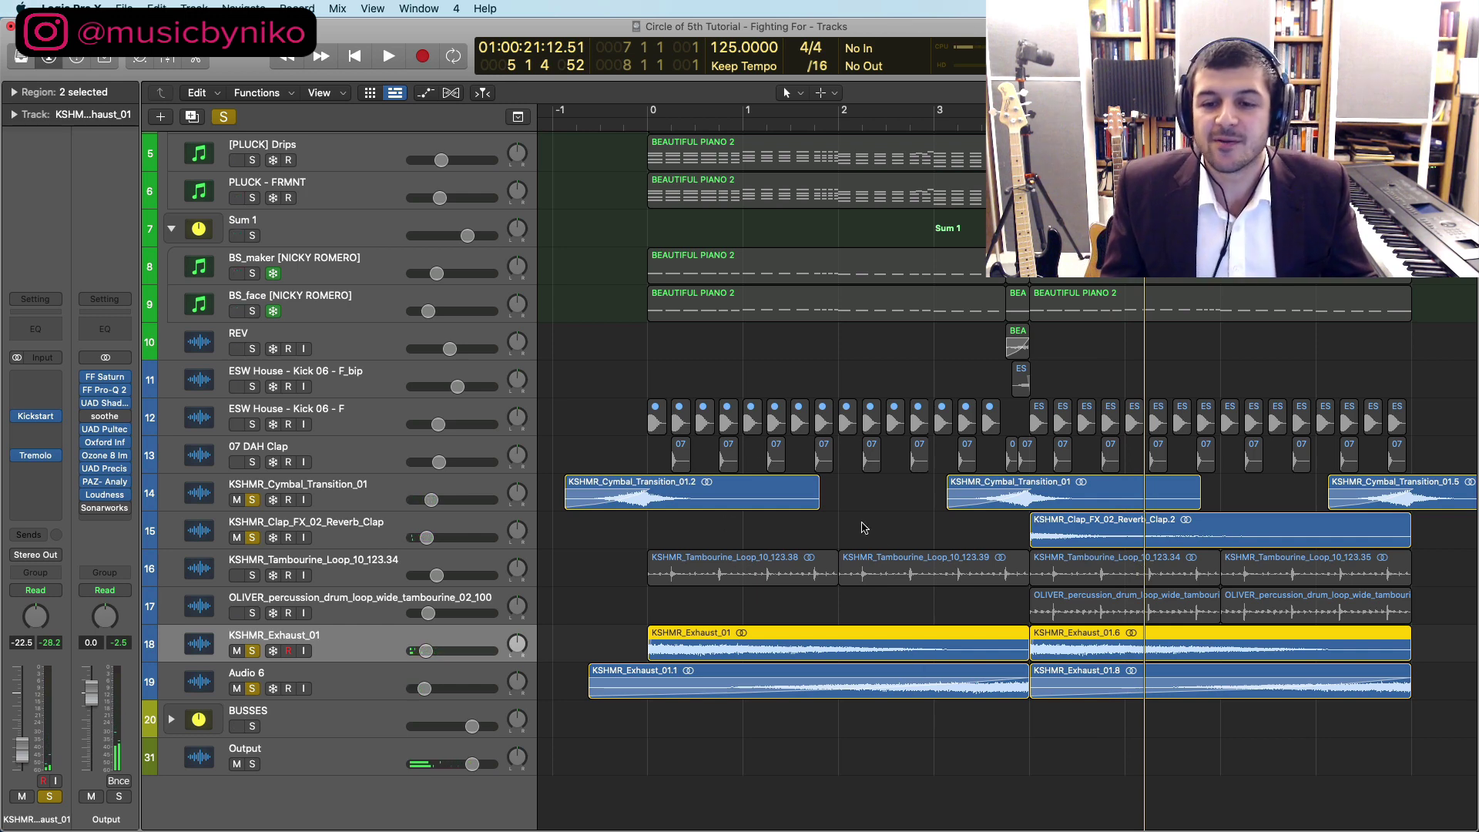
left_click(1074, 543)
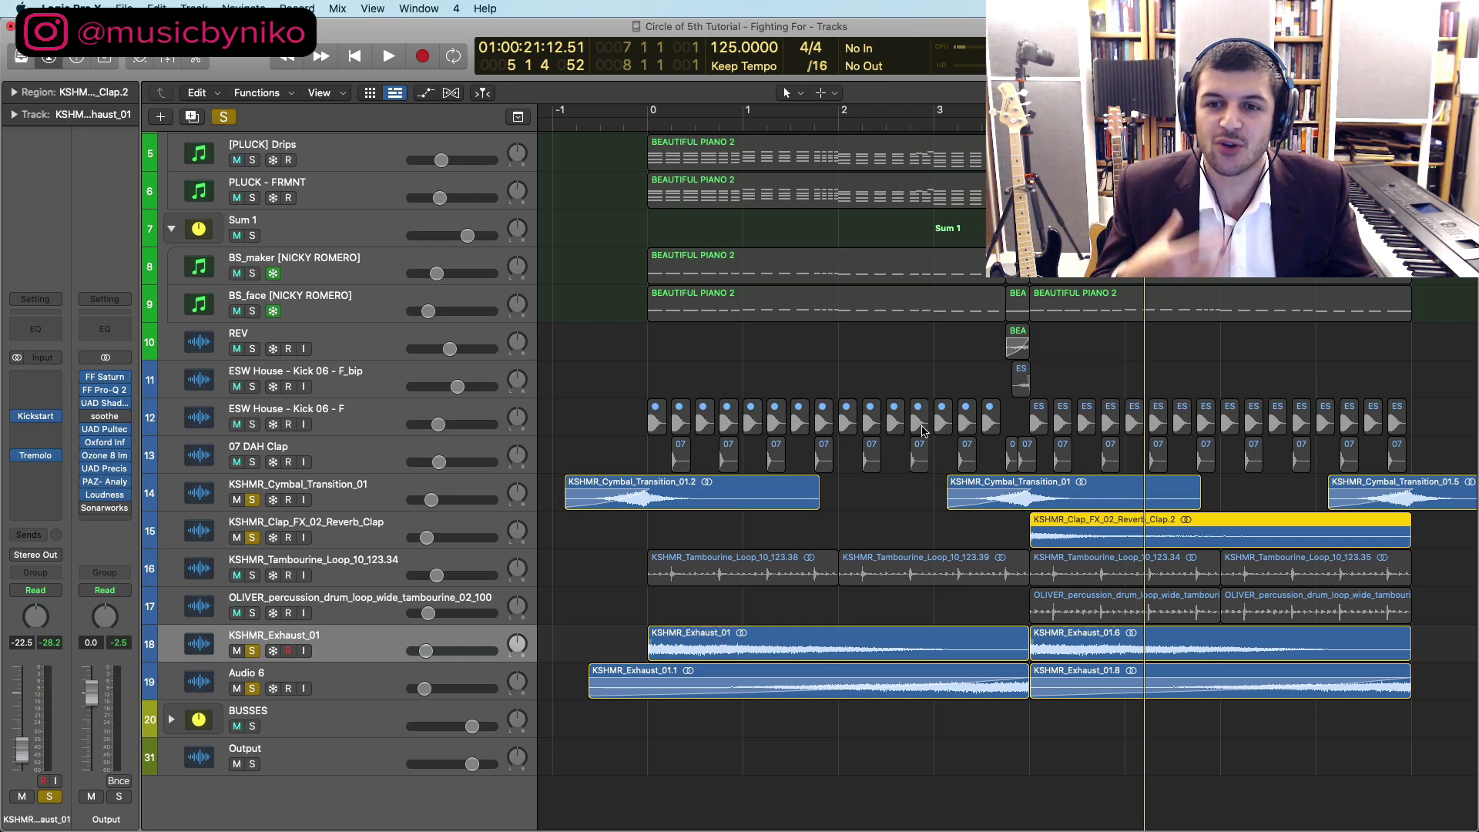
scroll(806, 467, "up", 3)
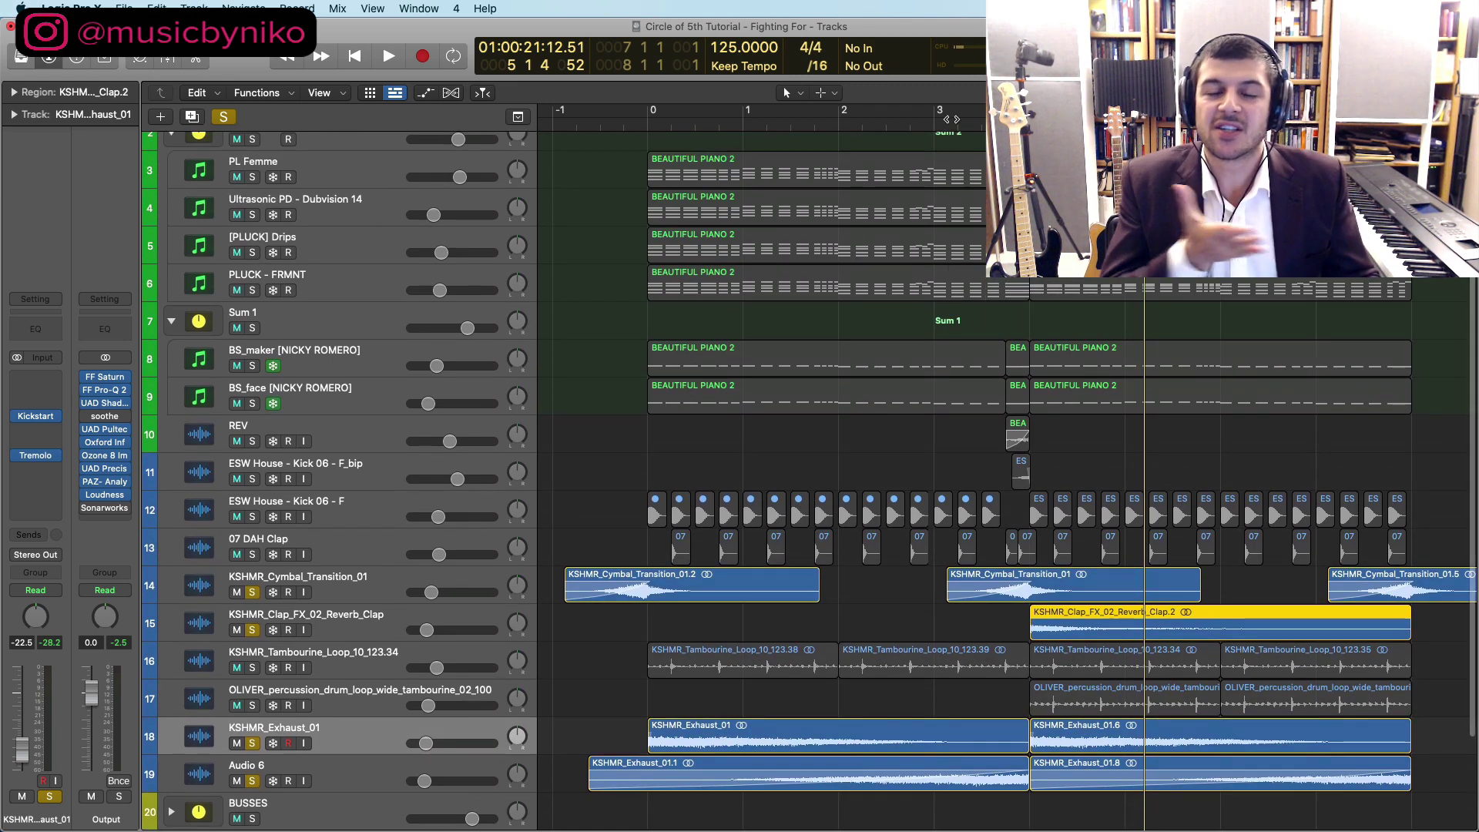
Step: Solo only the REV and F_bip kick blip tracks and play them from bar 3
left_click(252, 441)
left_click(252, 478)
left_click(252, 592)
left_click(252, 629)
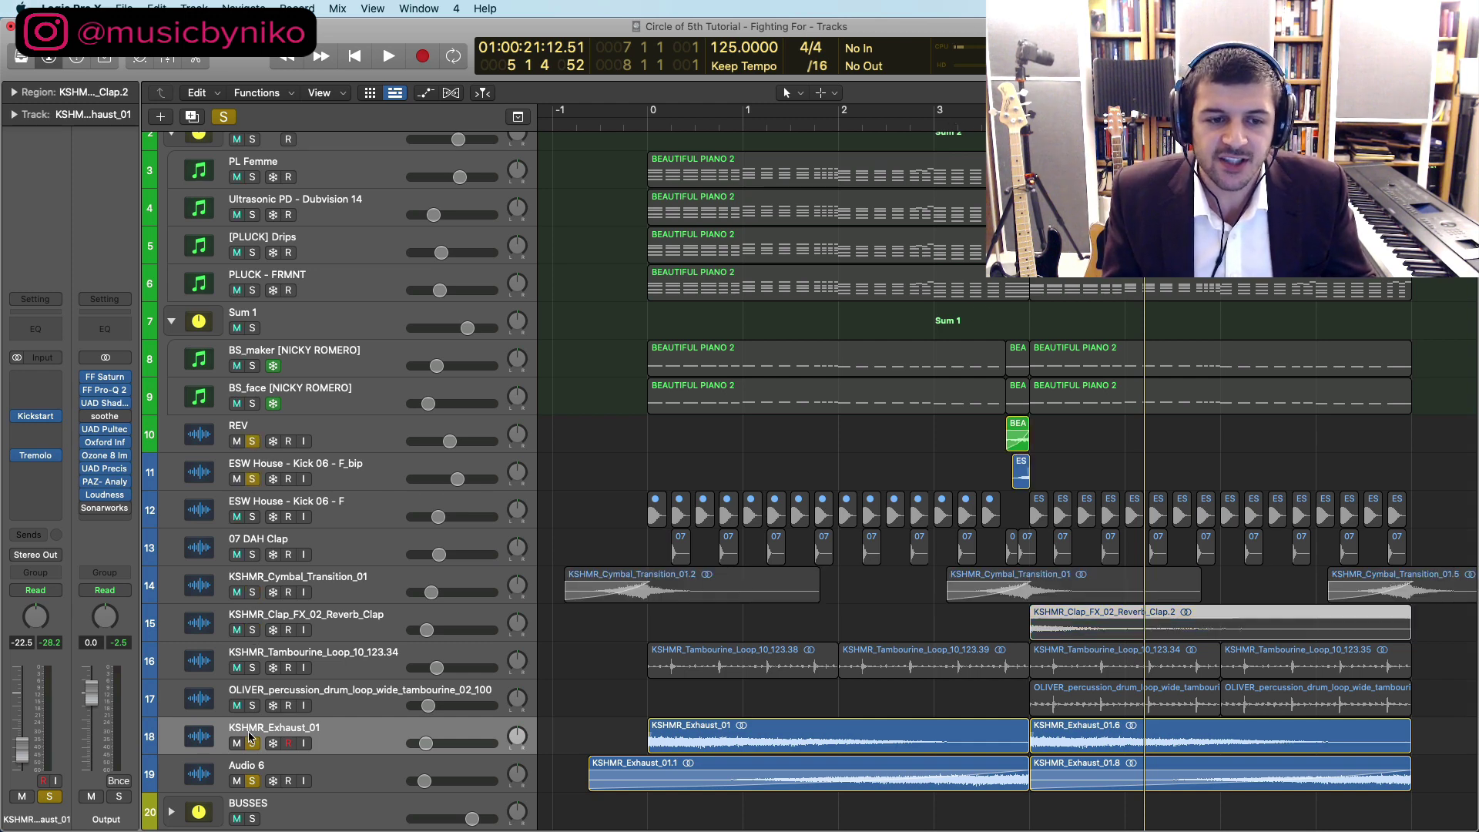
left_click(251, 742)
left_click(252, 780)
left_click(978, 311)
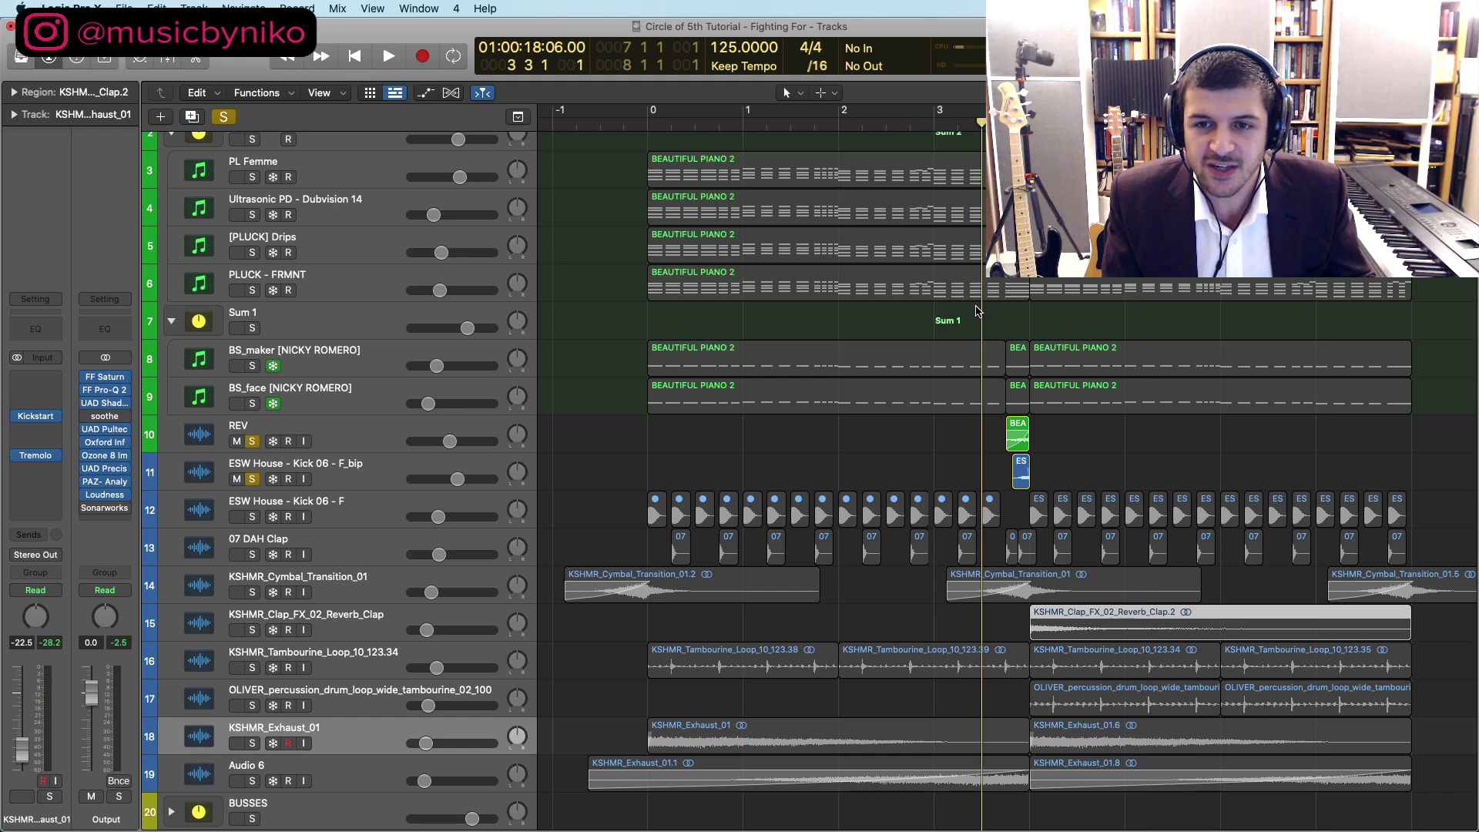
left_click(252, 328)
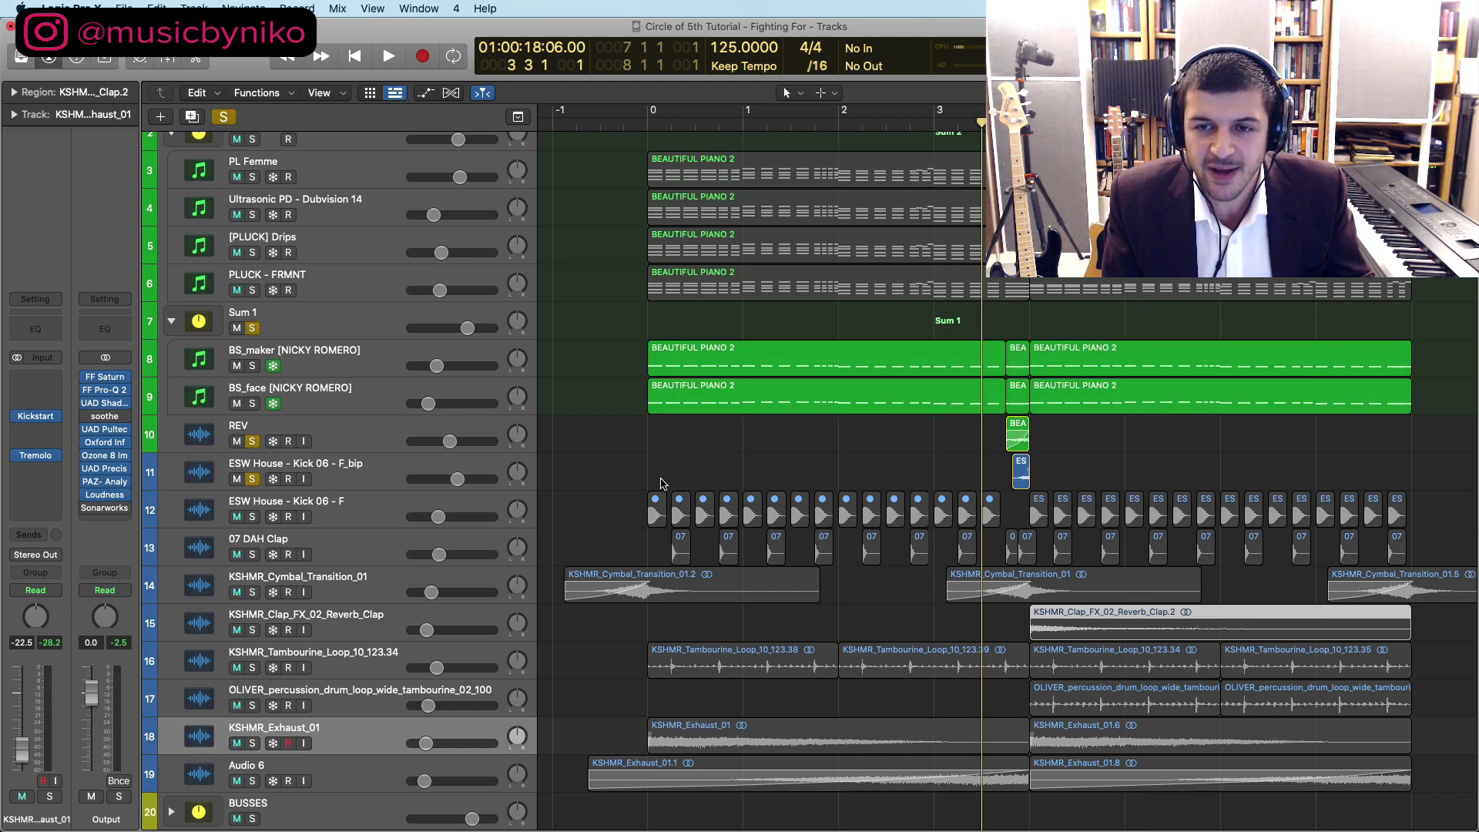
left_click(252, 328)
key("space")
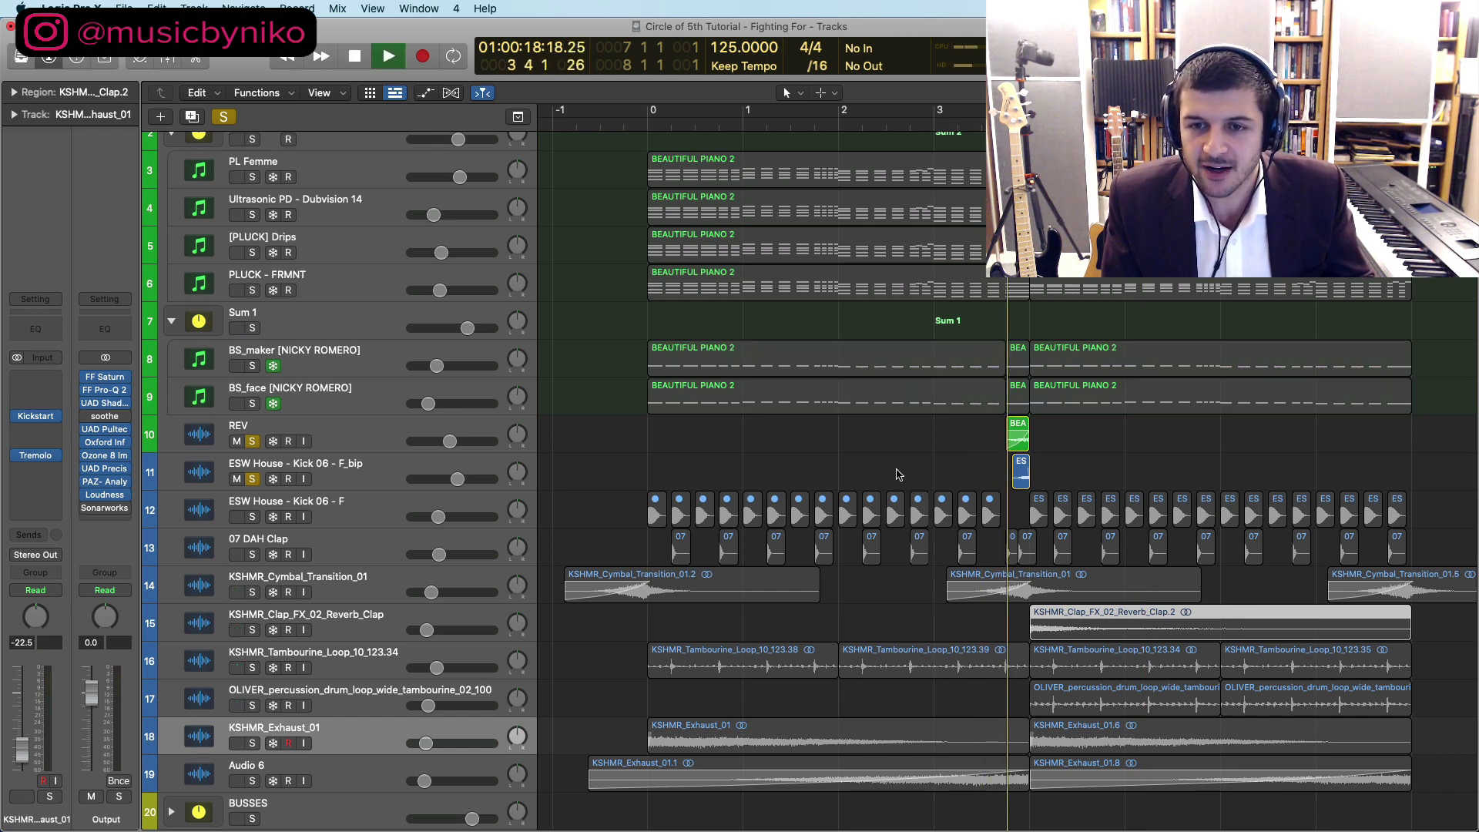
key("space")
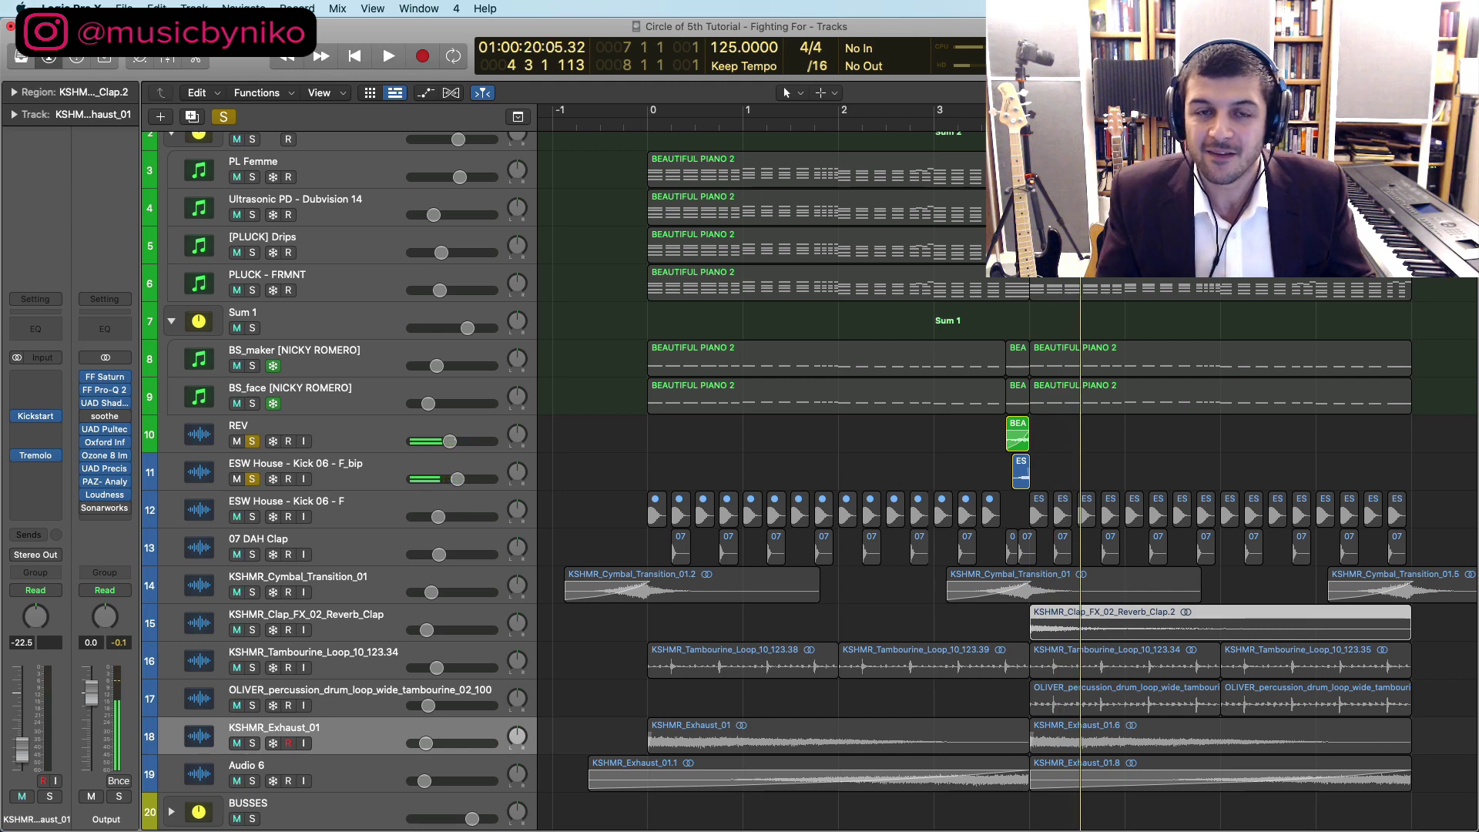
Step: Clear all solos, play the full arrangement from bar 3, and select the Sum 1 track
left_click(224, 116)
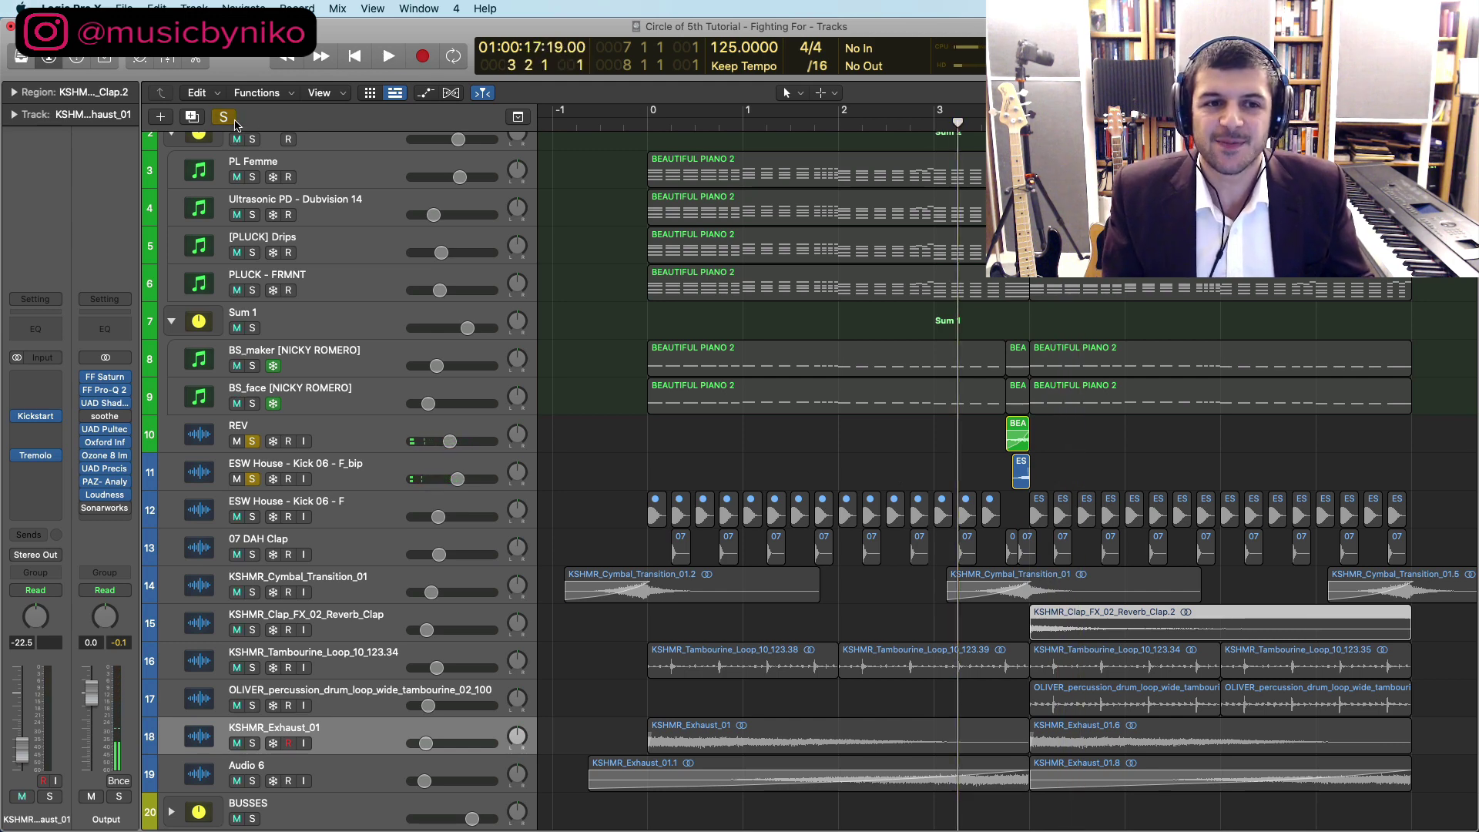
key("space")
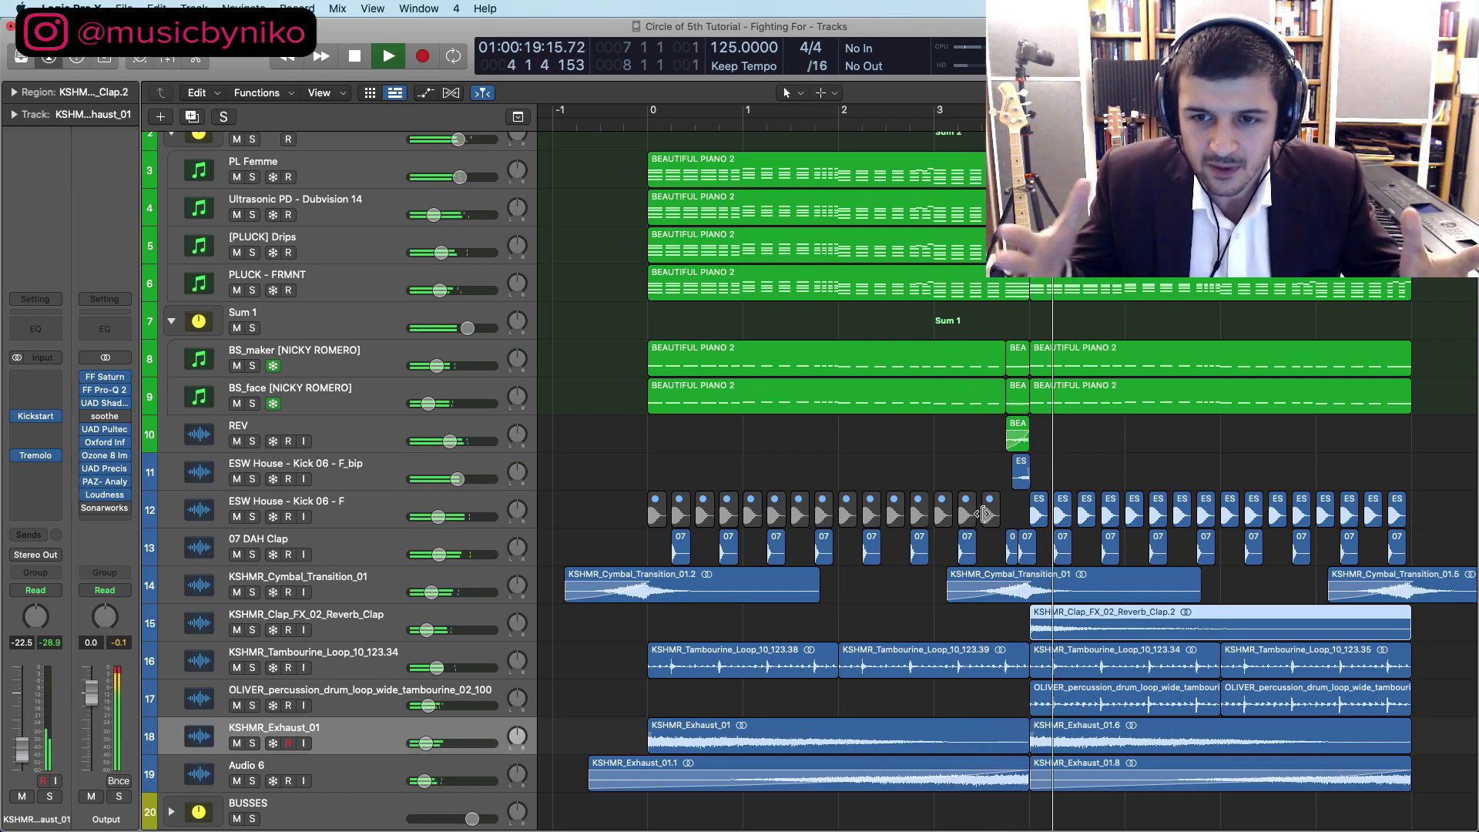
key("space")
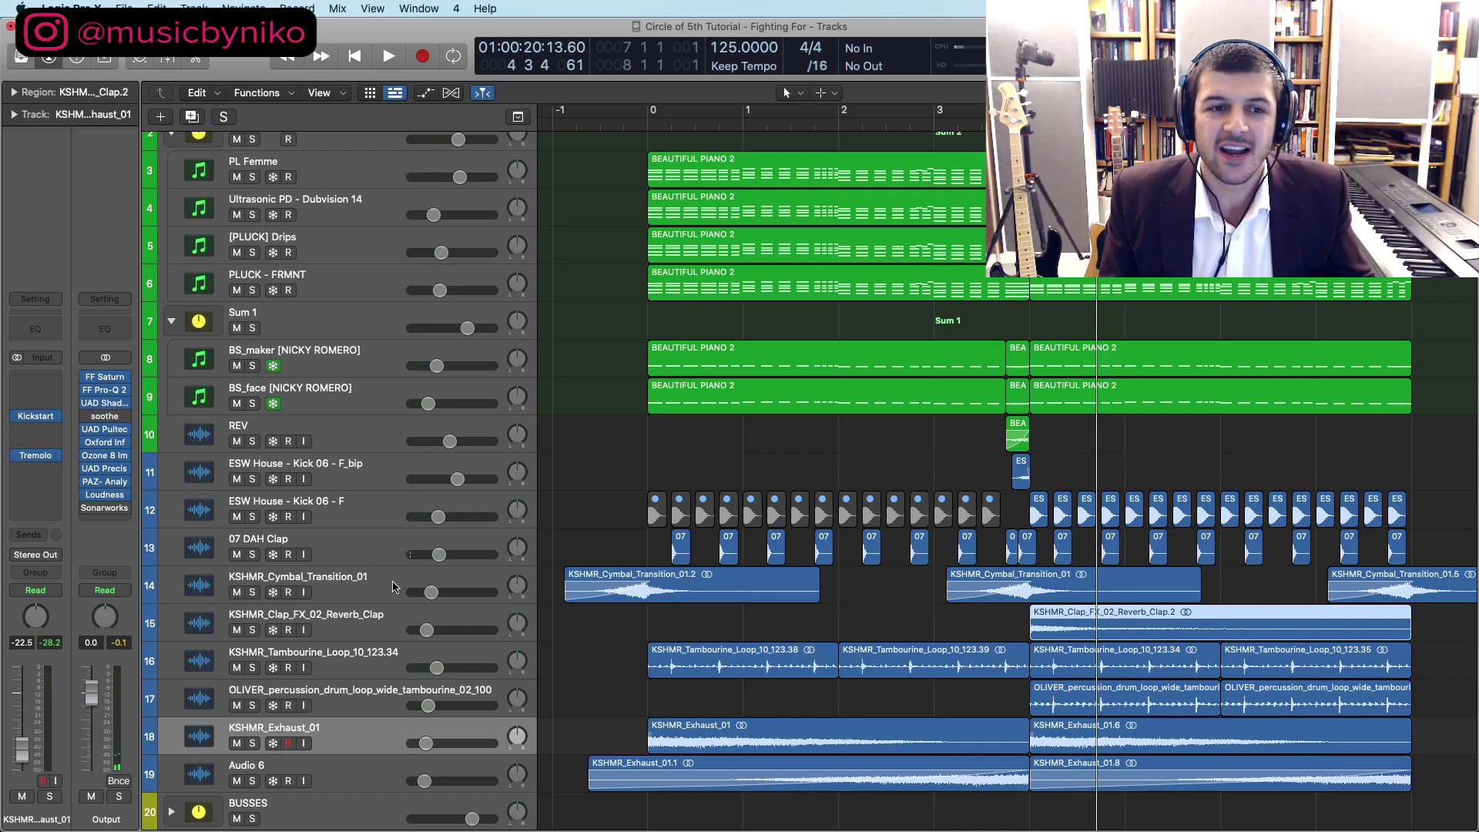
left_click(369, 325)
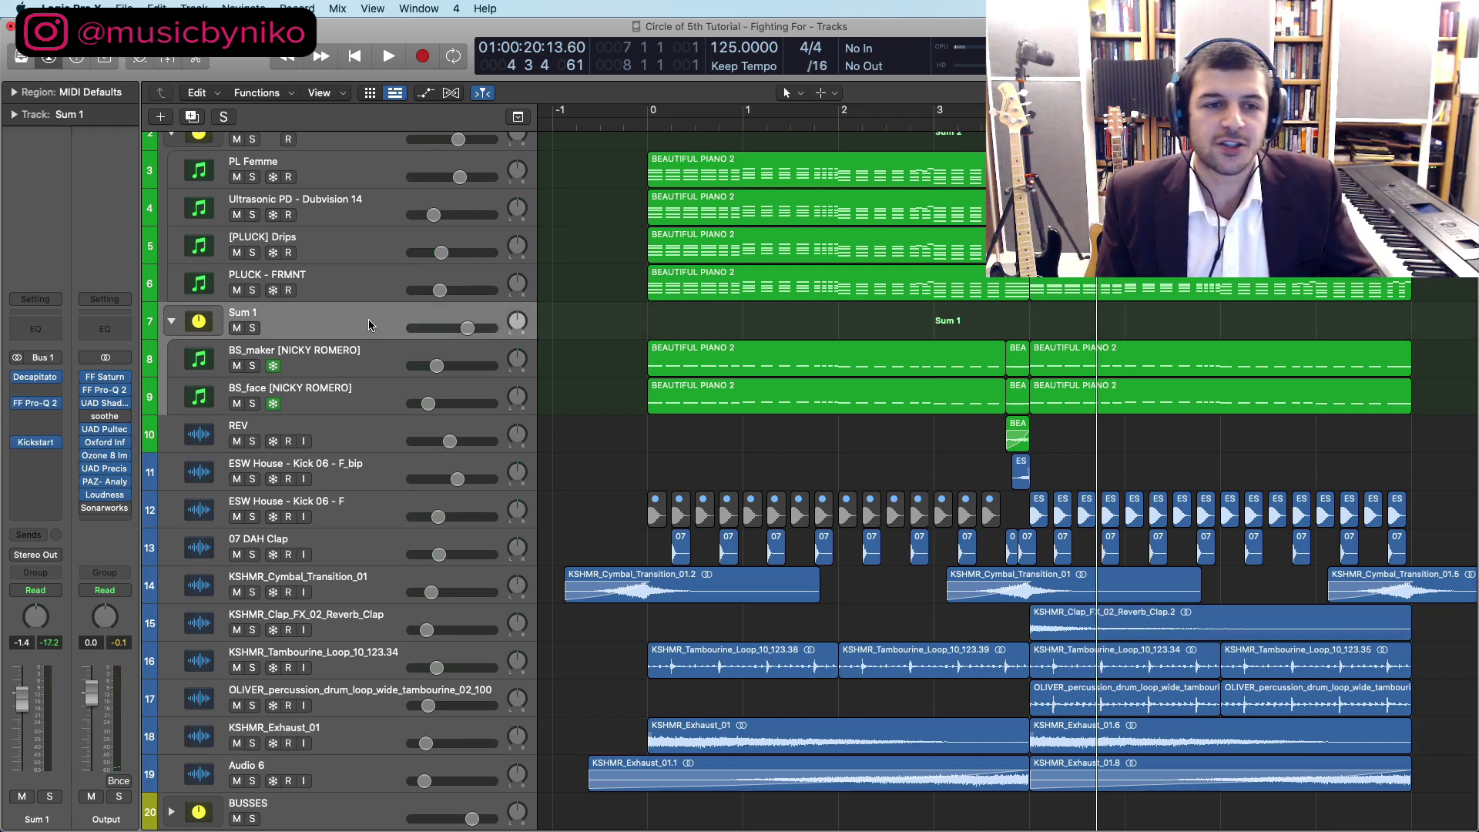
left_click(35, 482)
scroll(84, 654, "down", 1)
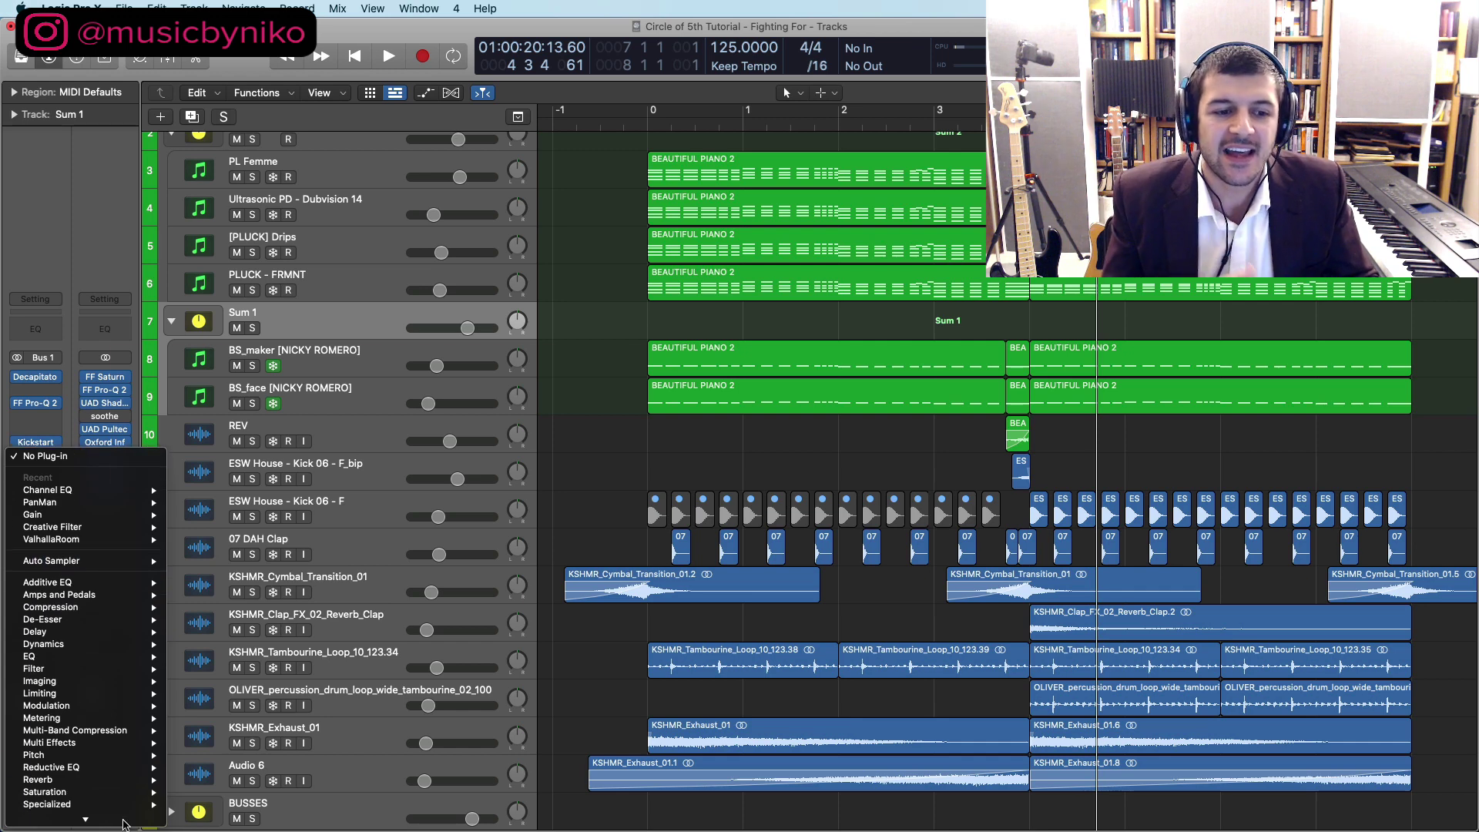
key("Escape")
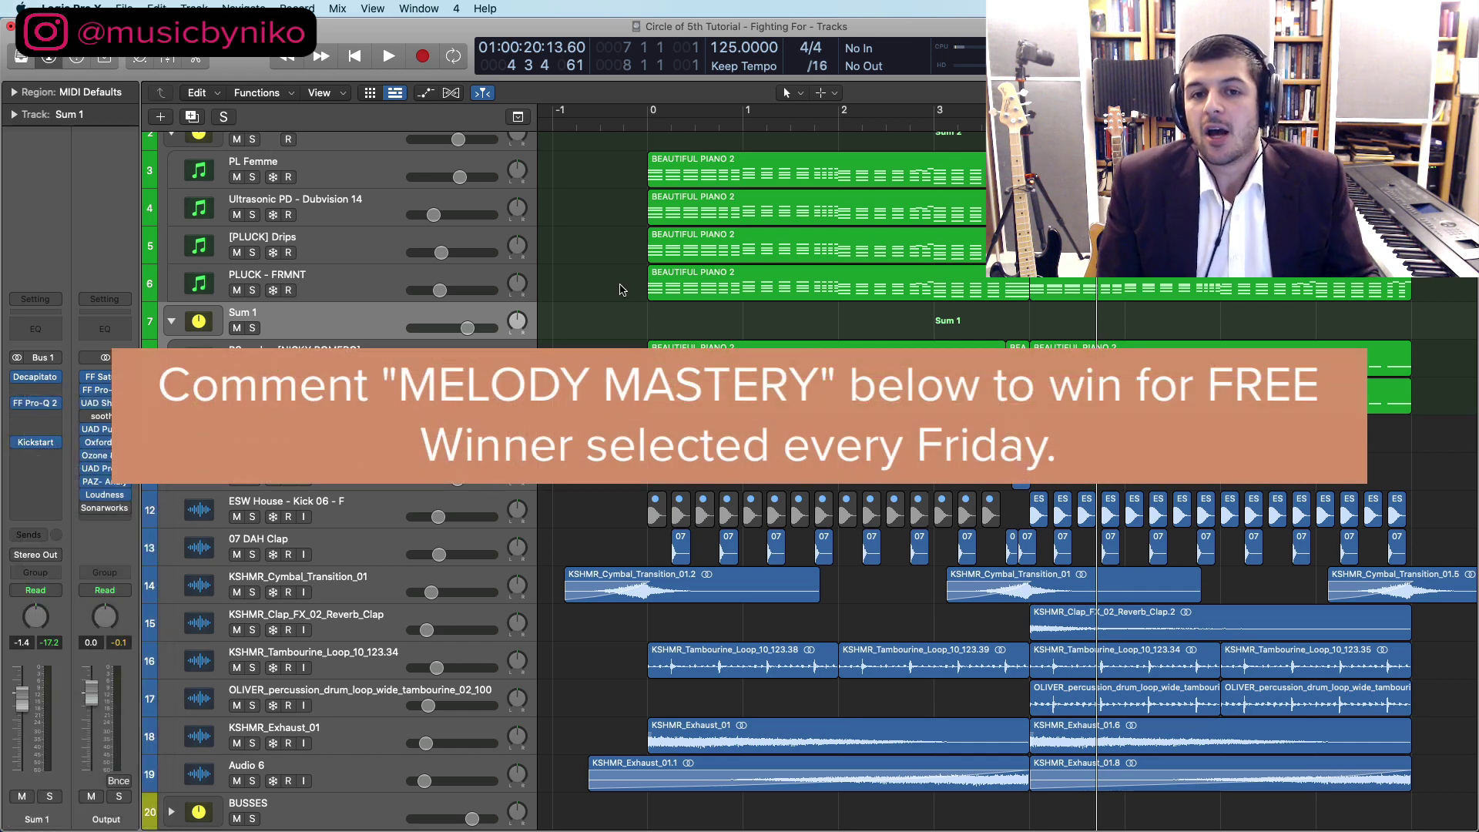